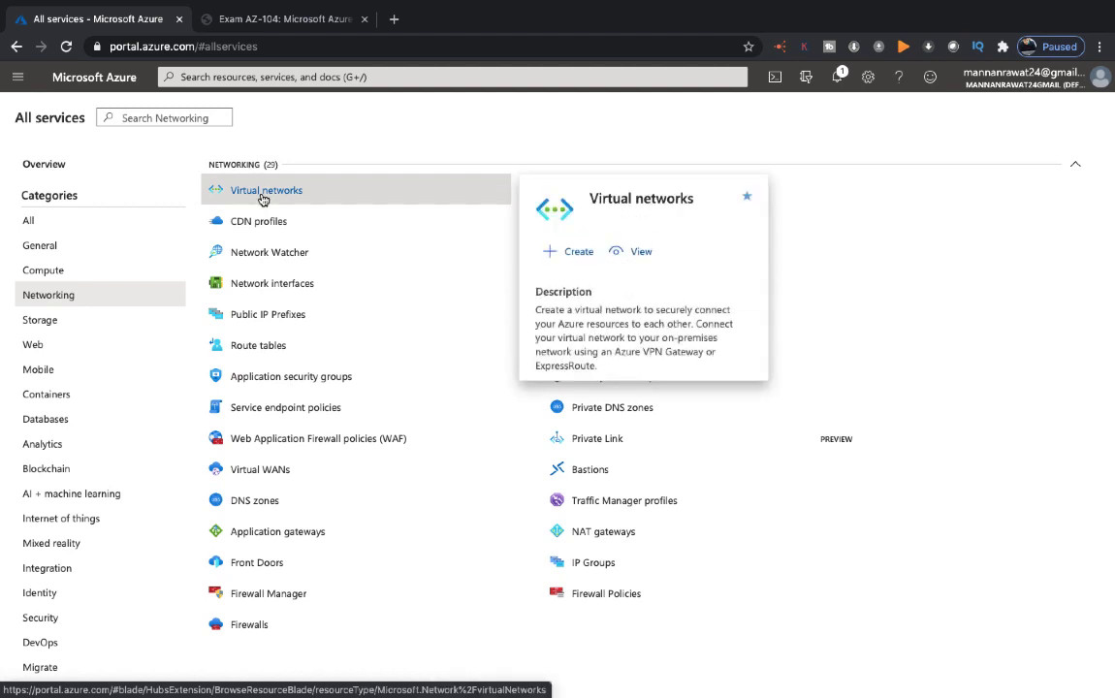
Start a new virtual network named Training-v-net in resource group Azure-Batch-104, Central US
{"action": "left_click", "coordinate": [263, 199]}
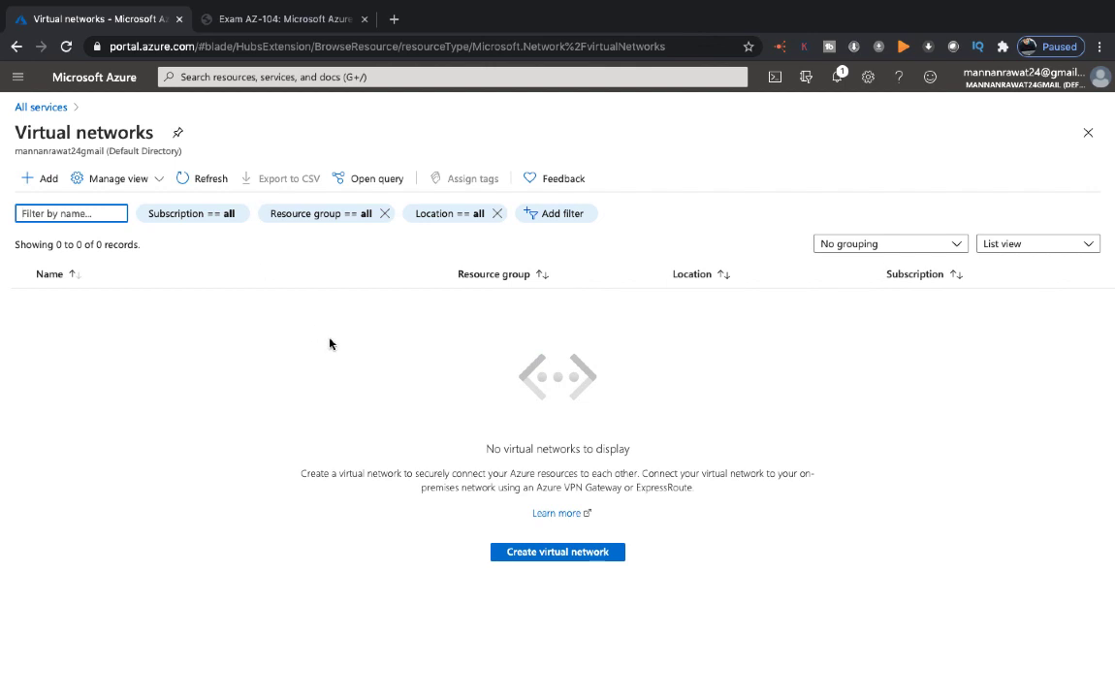
{"action": "left_click", "coordinate": [558, 553]}
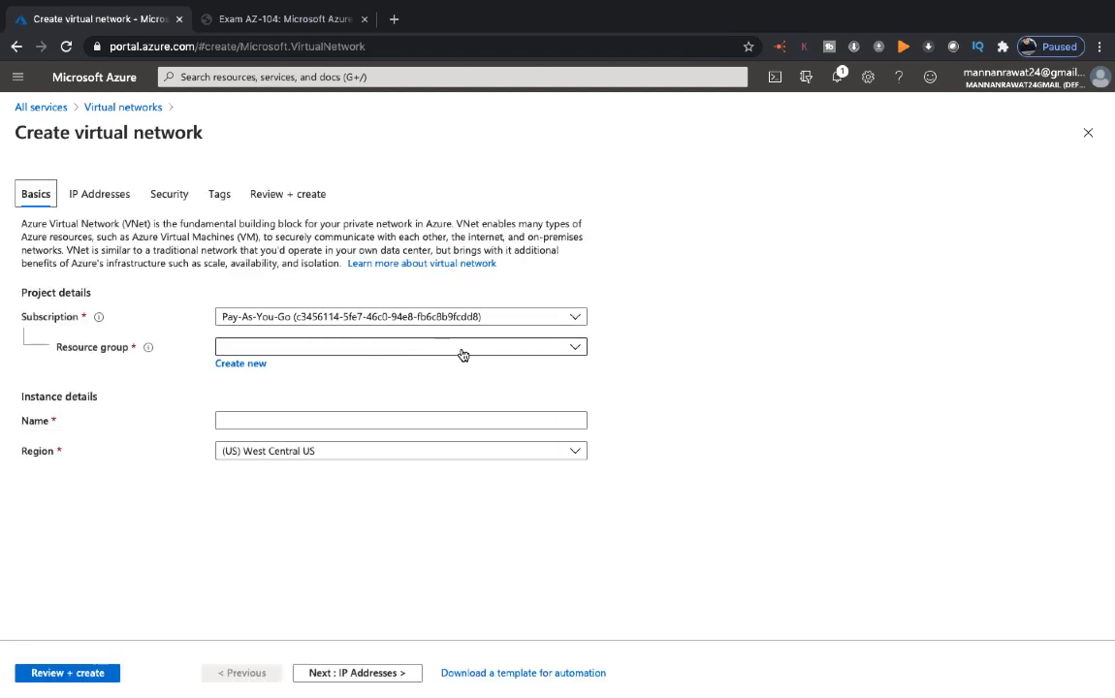
{"action": "left_click", "coordinate": [302, 352]}
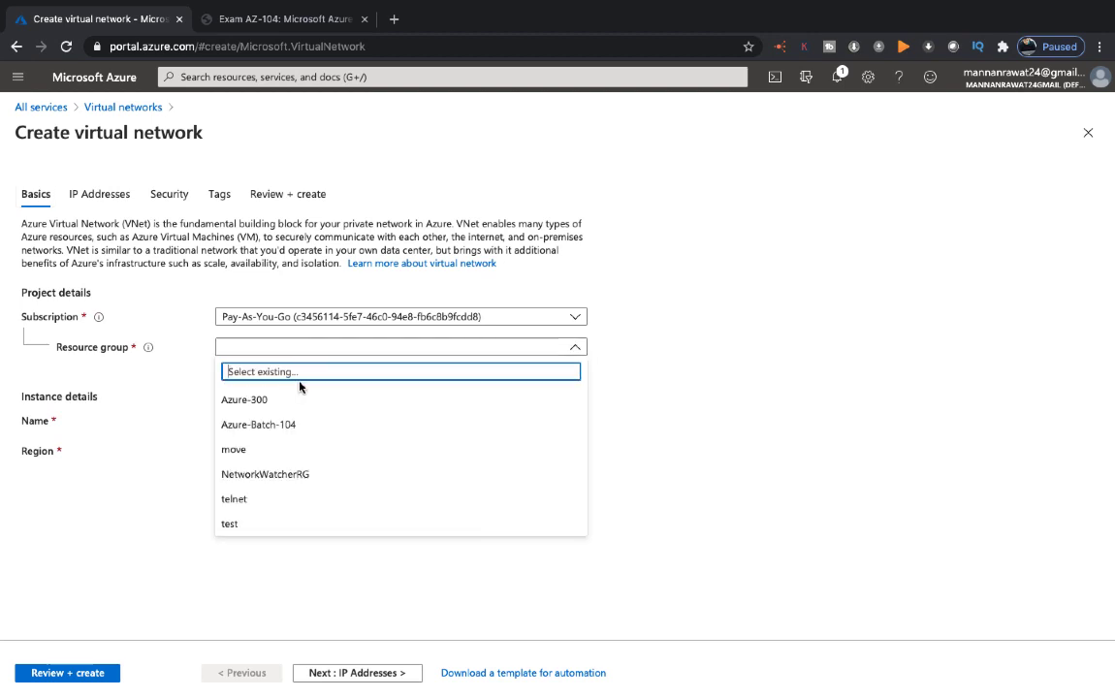
{"action": "left_click", "coordinate": [289, 422]}
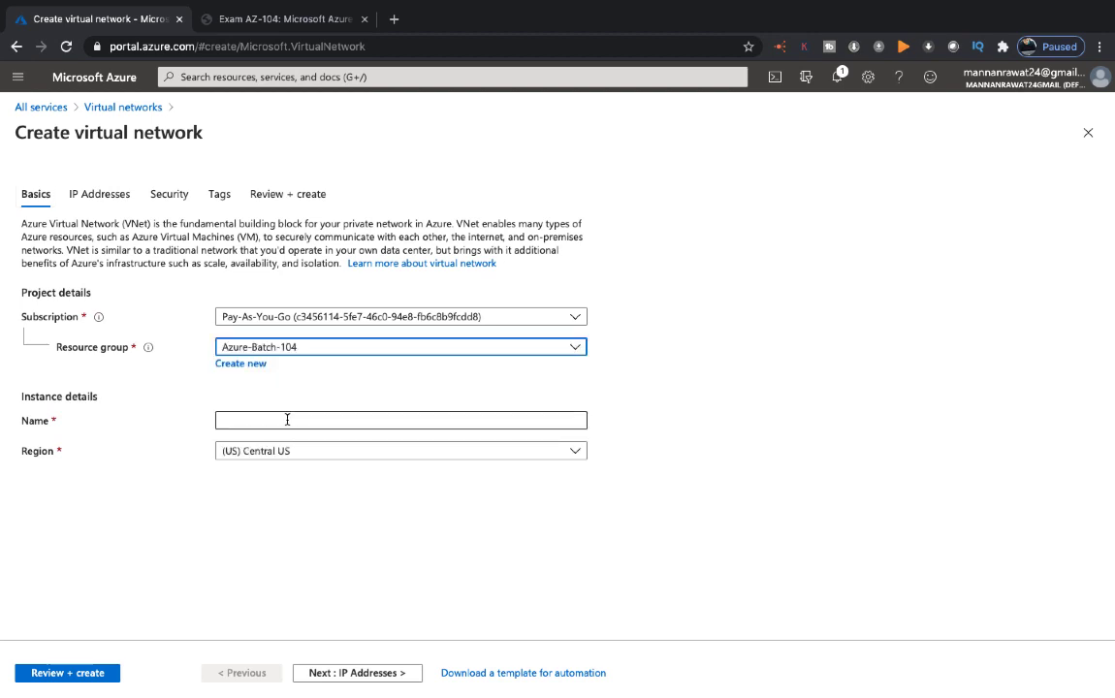
{"action": "left_click", "coordinate": [278, 420]}
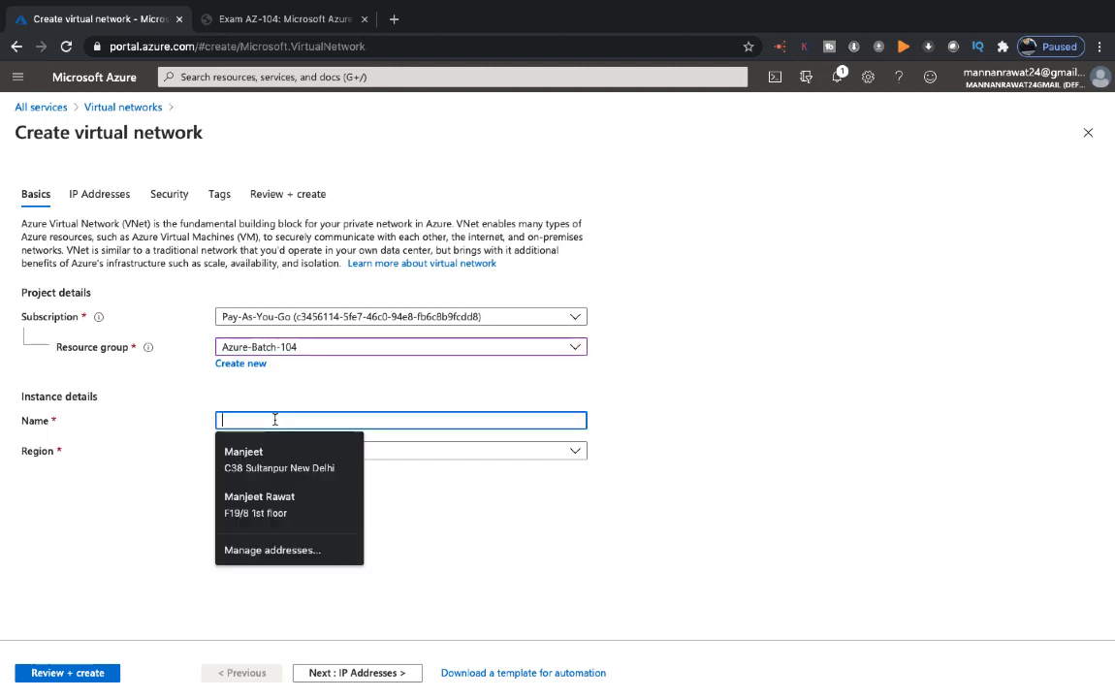
{"action": "type", "text": "Tra"}
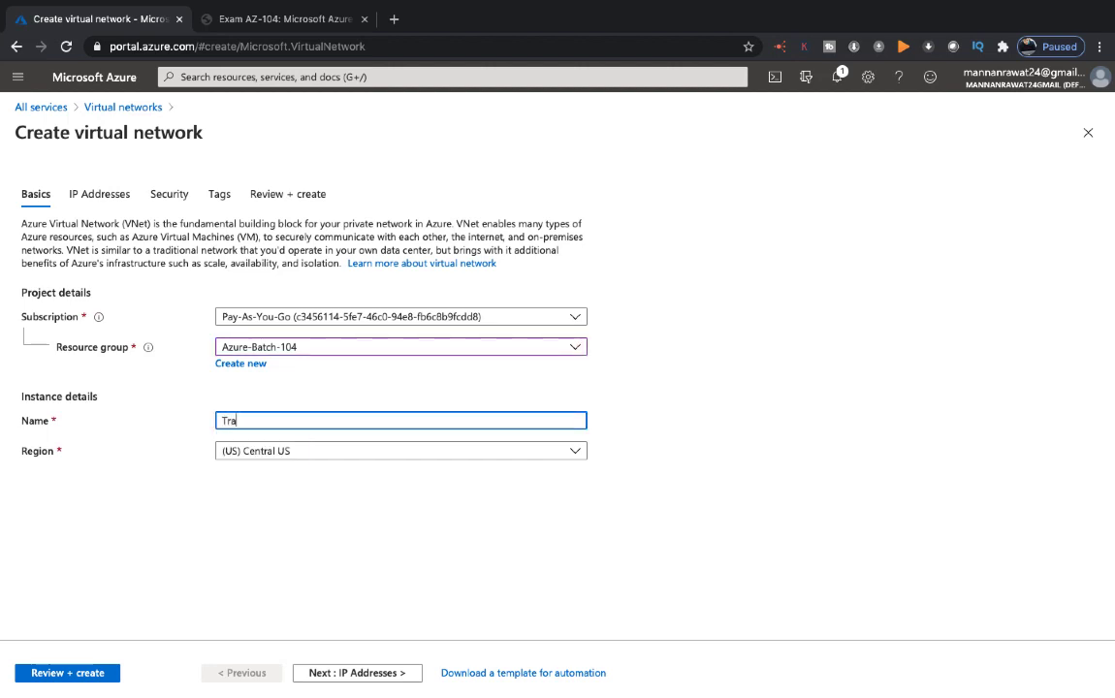
{"action": "type", "text": "ining-v-net"}
{"action": "left_click", "coordinate": [357, 675]}
Replace the default 10.0.0.0/16 address space with 192.168.1.0/26
{"action": "left_click", "coordinate": [356, 675]}
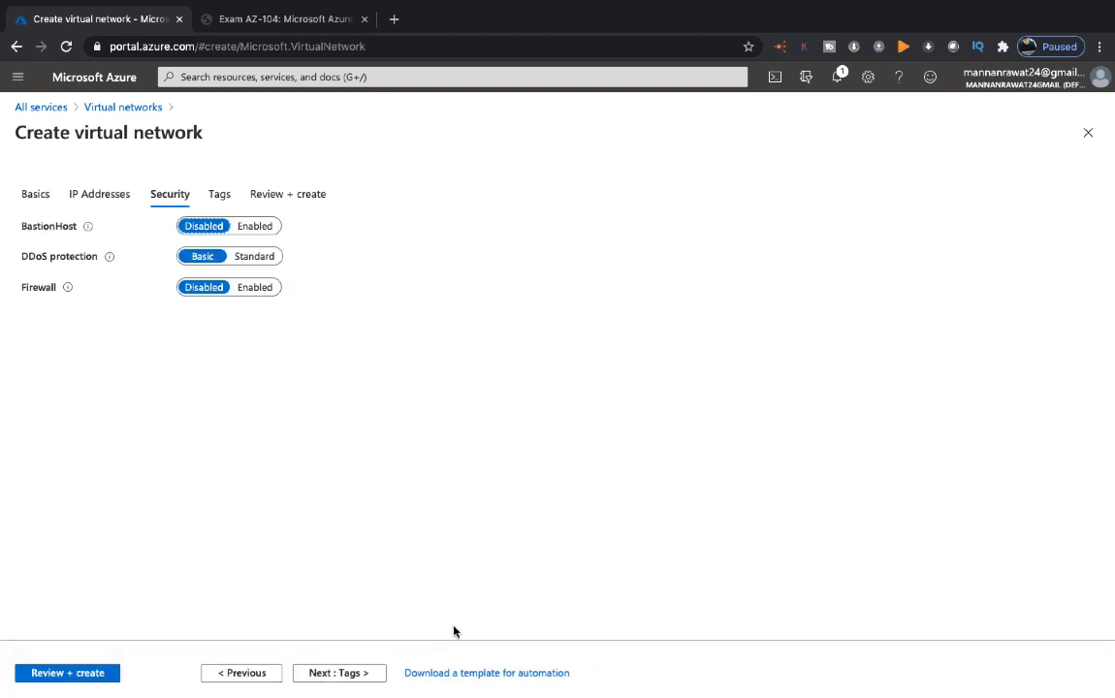
{"action": "left_click", "coordinate": [243, 673]}
{"action": "triple_click", "coordinate": [537, 276]}
{"action": "key", "text": "BackSpace"}
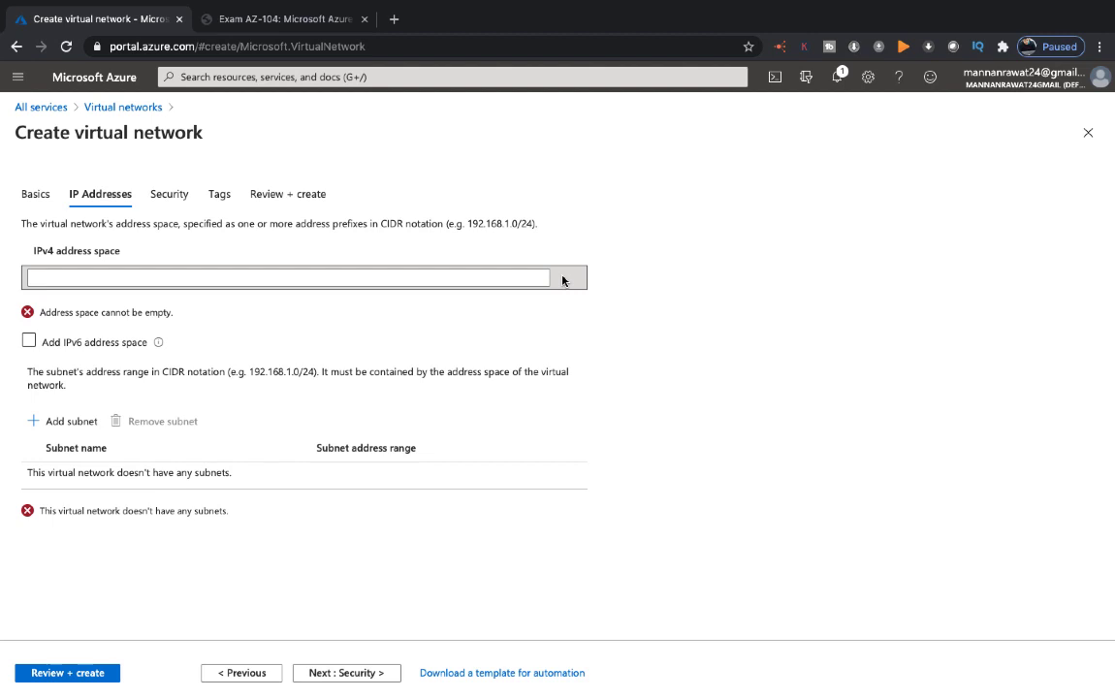
{"action": "left_click", "coordinate": [244, 277]}
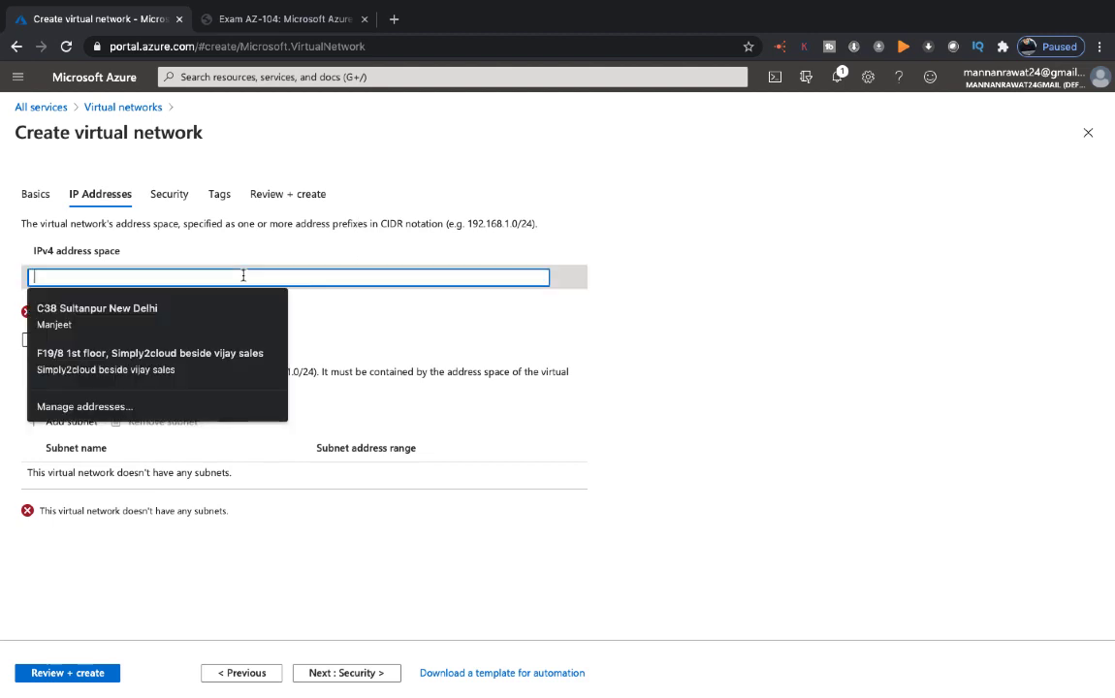
{"action": "type", "text": "192.16"}
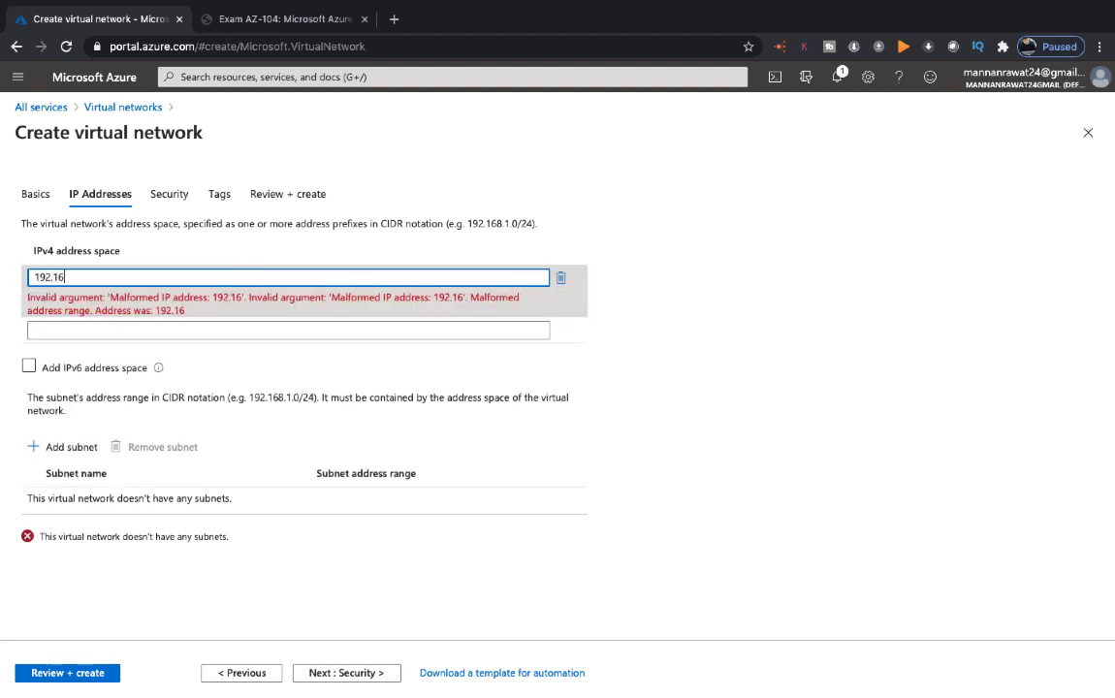
{"action": "type", "text": "8.1.0/26"}
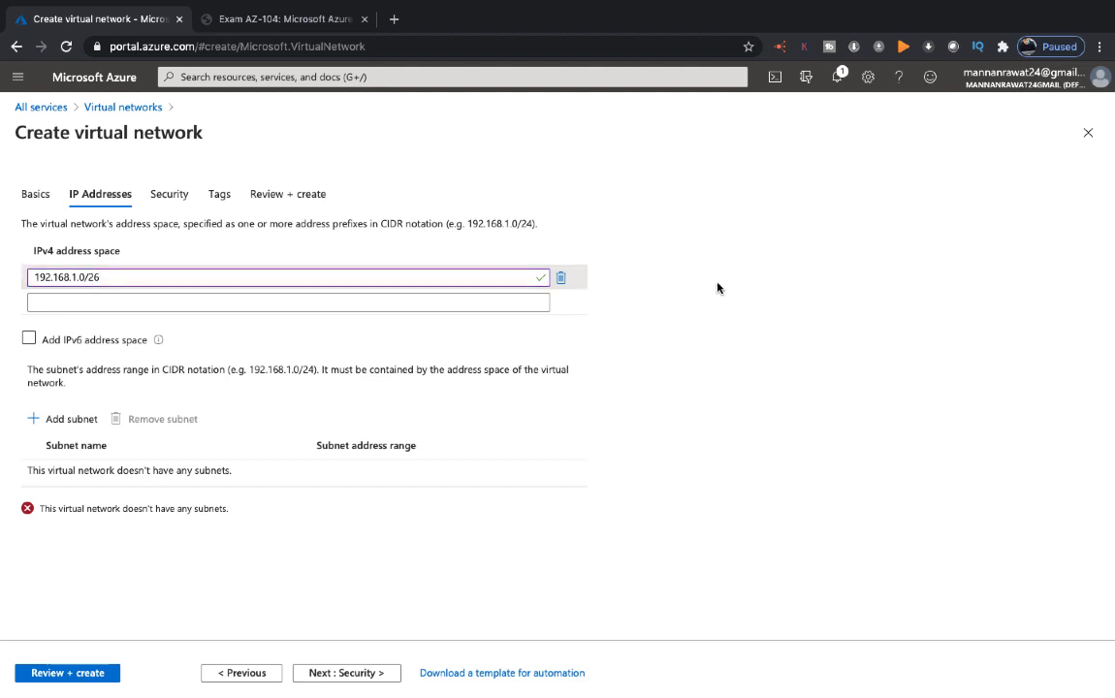
Copy the 192.168.1.0/26 address value to the clipboard
{"action": "left_click_drag", "start_coordinate": [114, 277], "coordinate": [21, 274]}
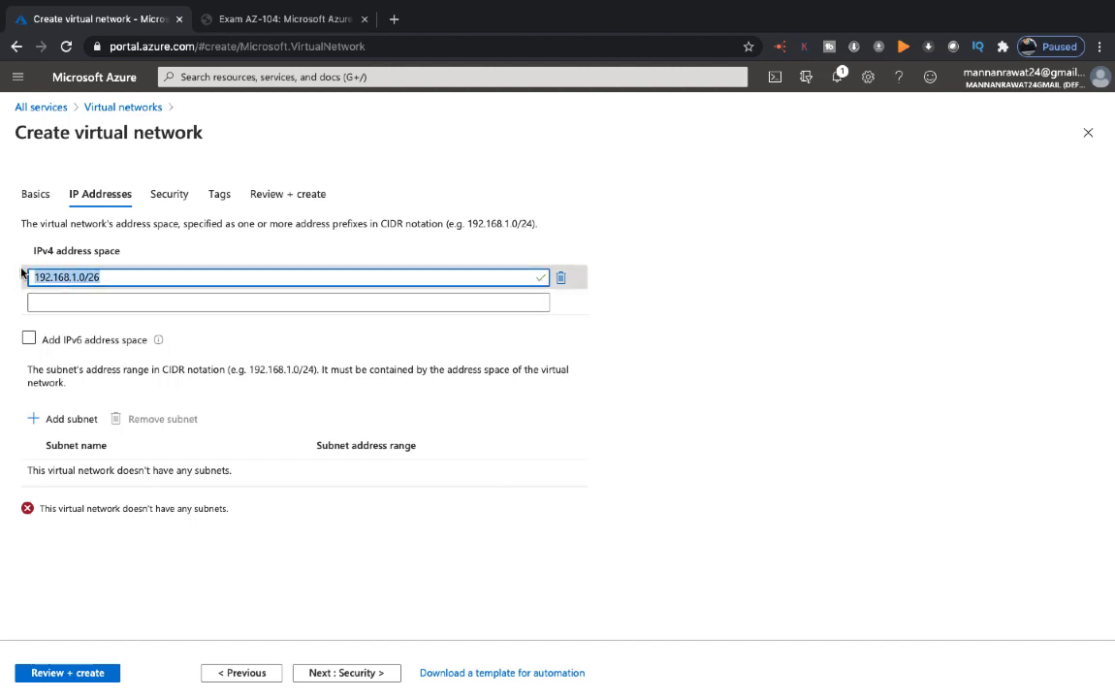
{"action": "right_click", "coordinate": [64, 276]}
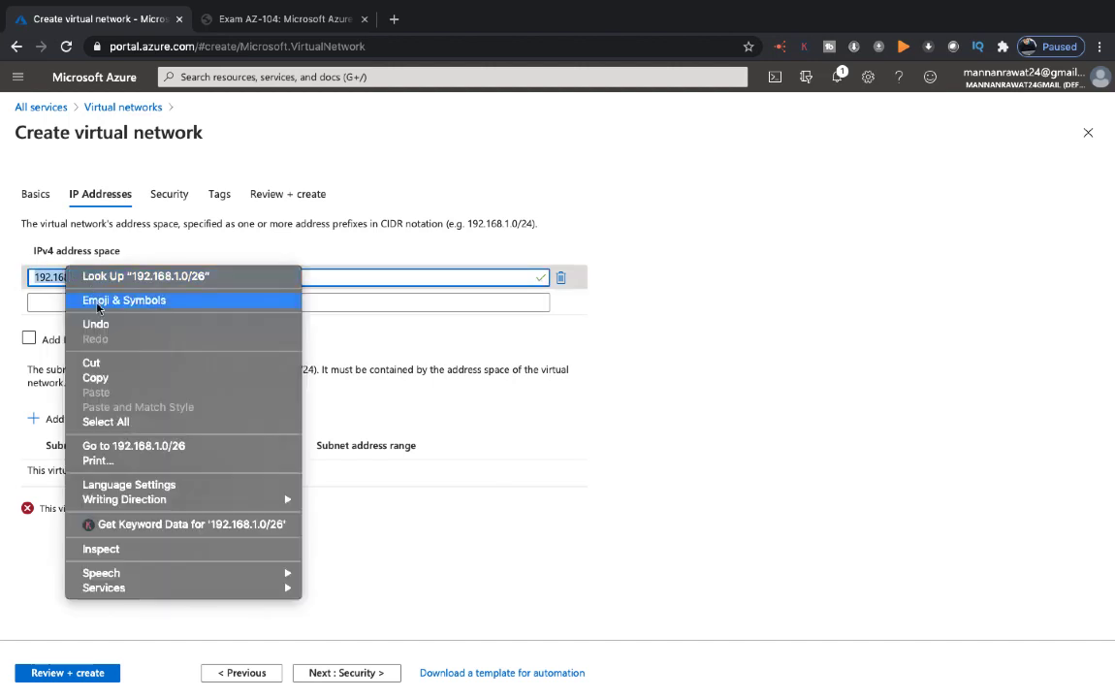
{"action": "left_click", "coordinate": [96, 377]}
Add subnet Training-subnet using range 192.168.1.0/26 with all 10 service endpoints selected
{"action": "left_click", "coordinate": [68, 424]}
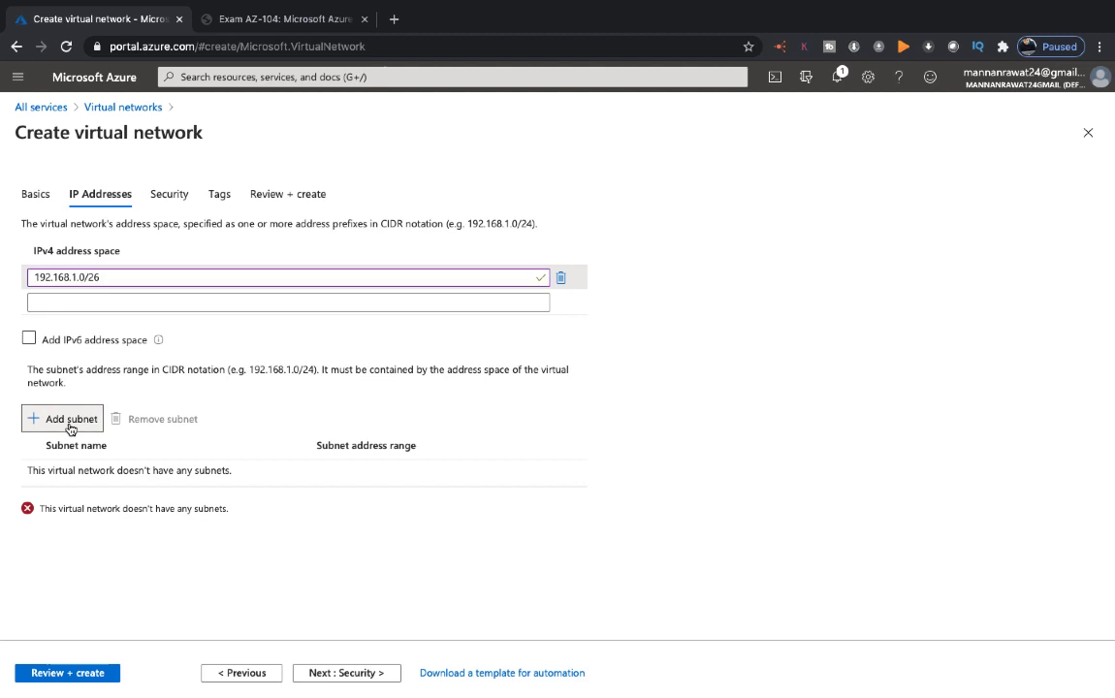
{"action": "left_click", "coordinate": [946, 182]}
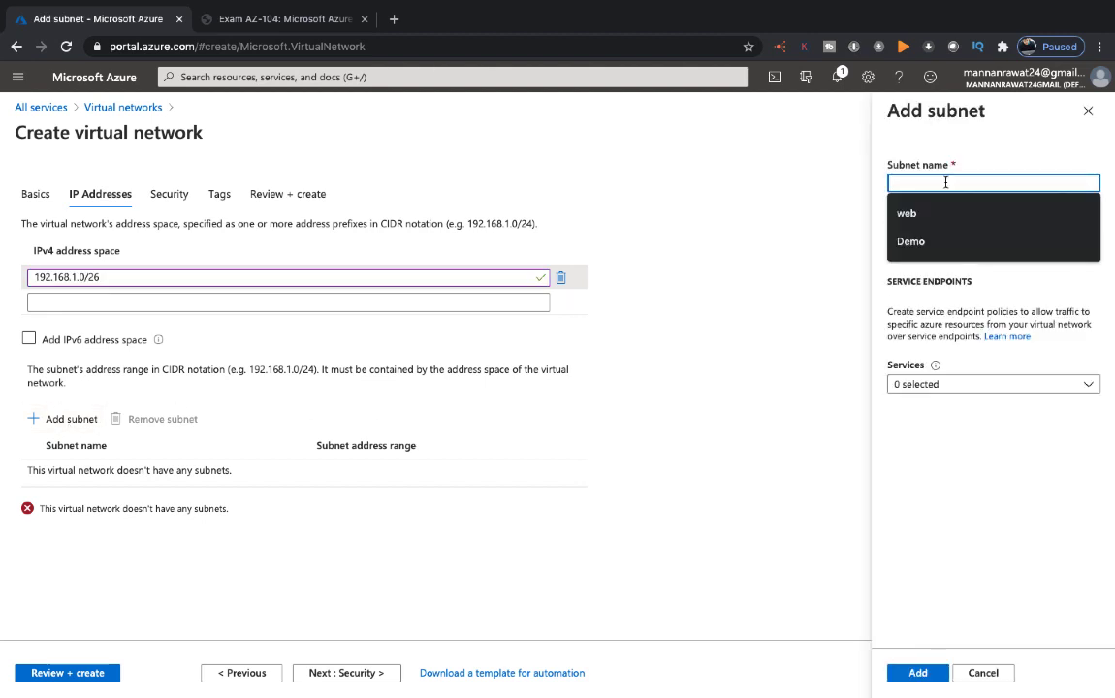
{"action": "type", "text": "Training-subnet"}
{"action": "left_click", "coordinate": [1042, 139]}
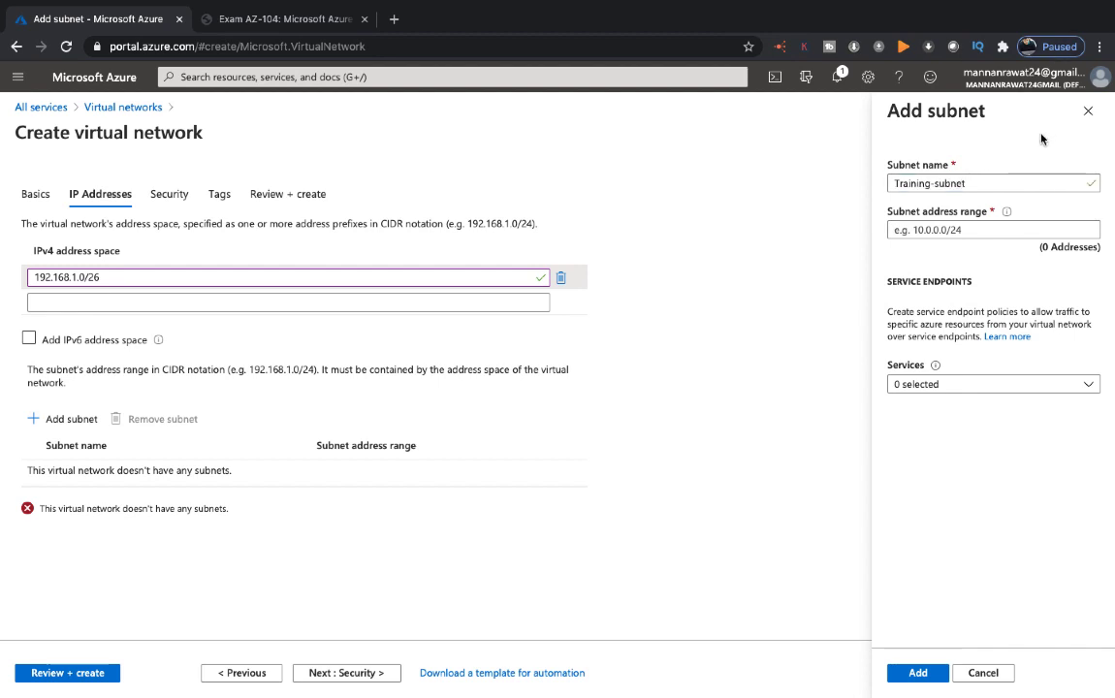
{"action": "left_click", "coordinate": [966, 230]}
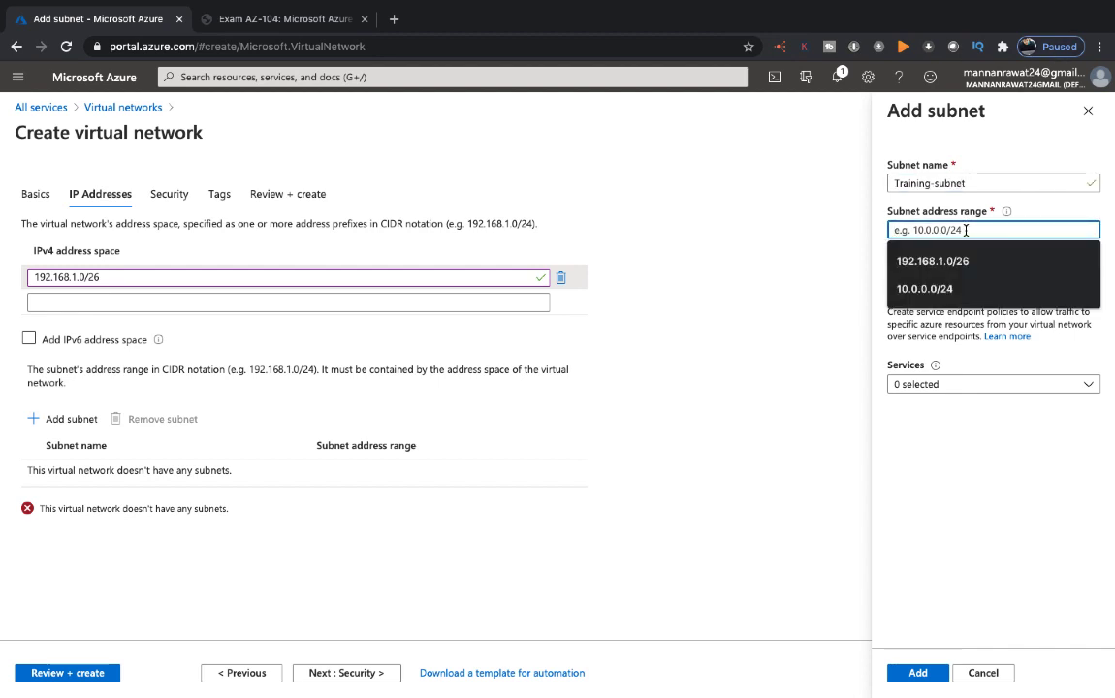
{"action": "left_click", "coordinate": [960, 261]}
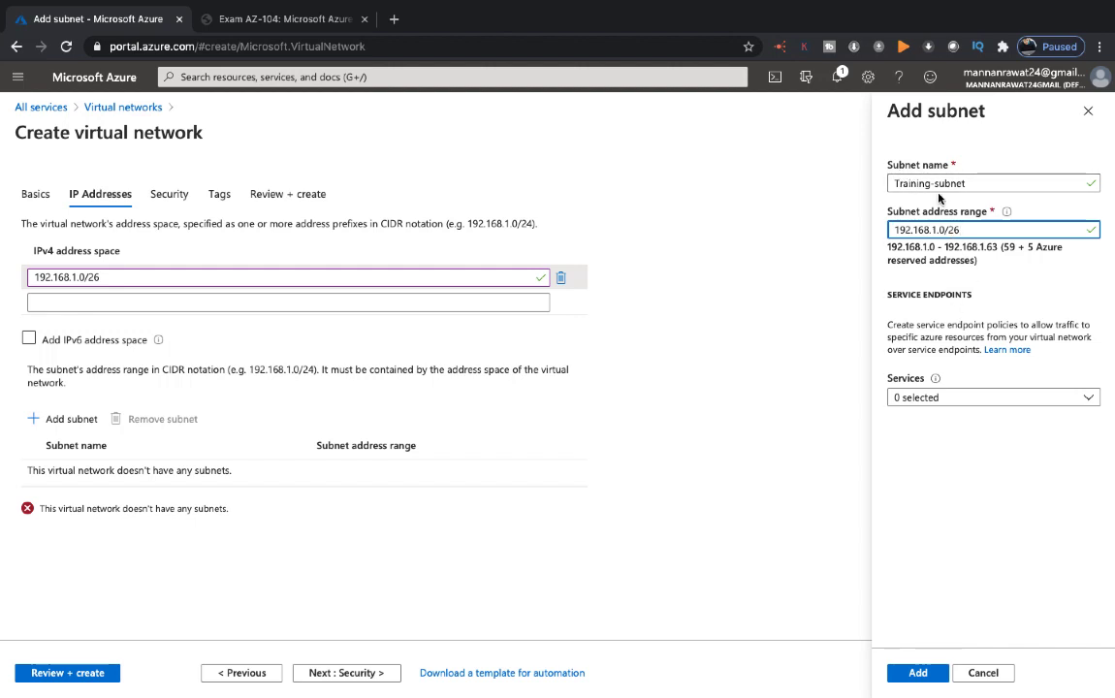
{"action": "left_click", "coordinate": [1047, 399]}
{"action": "left_click", "coordinate": [919, 441]}
{"action": "left_click", "coordinate": [979, 497]}
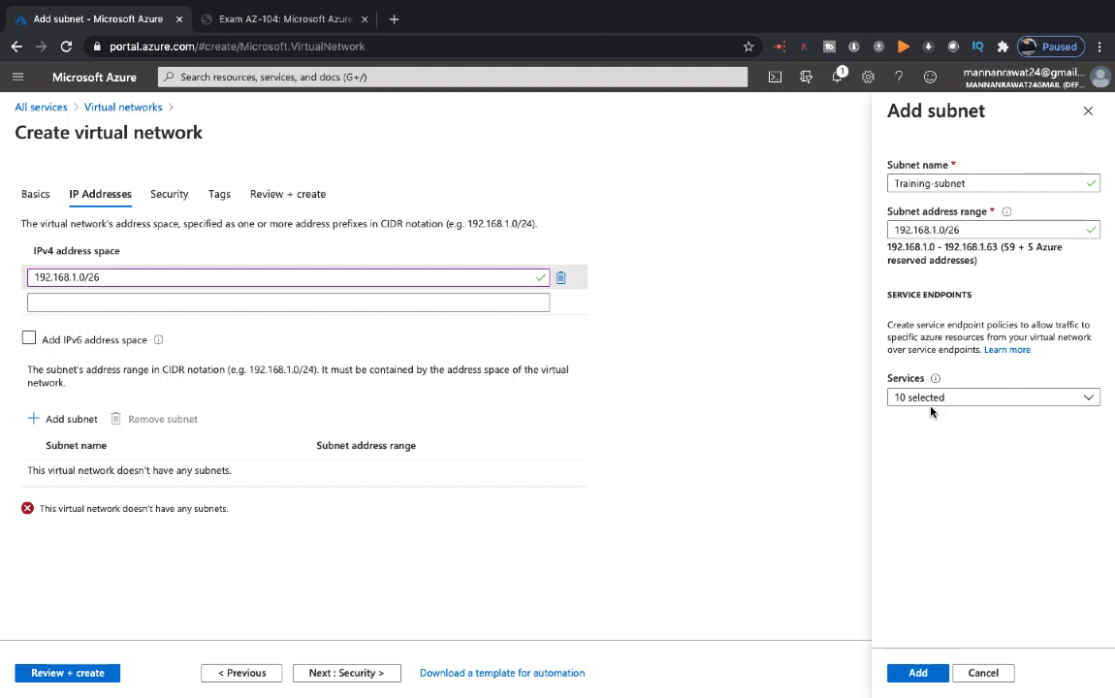
{"action": "left_click", "coordinate": [918, 672]}
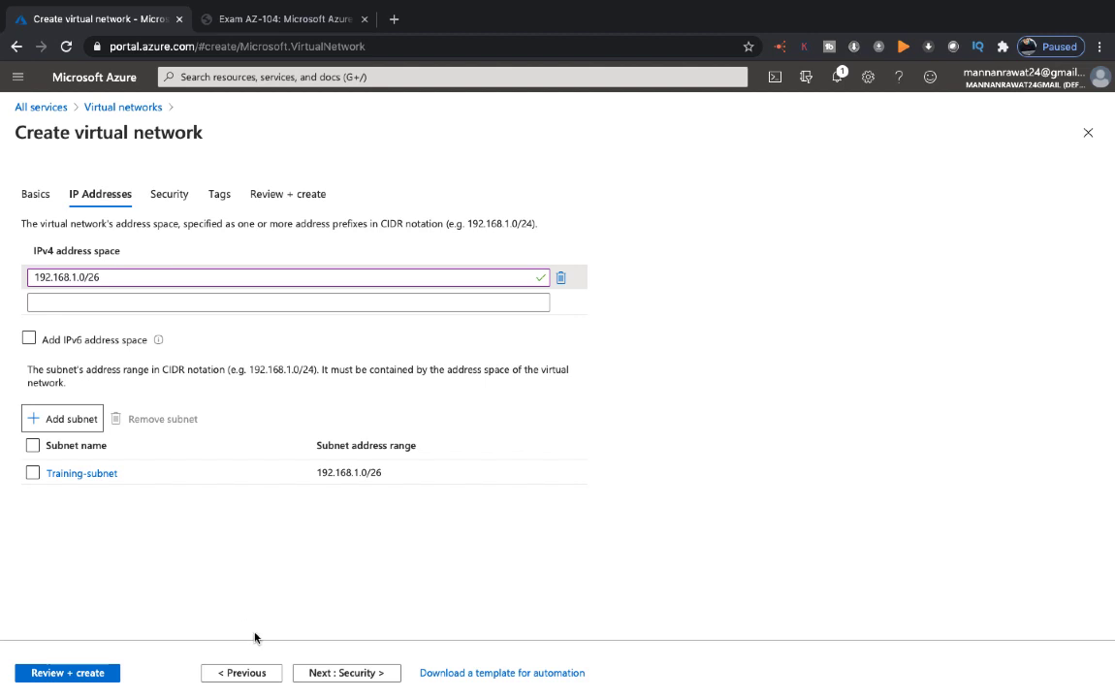
Leave the firewall Disabled and advance through Tags to the Review + create summary
{"action": "left_click", "coordinate": [339, 679]}
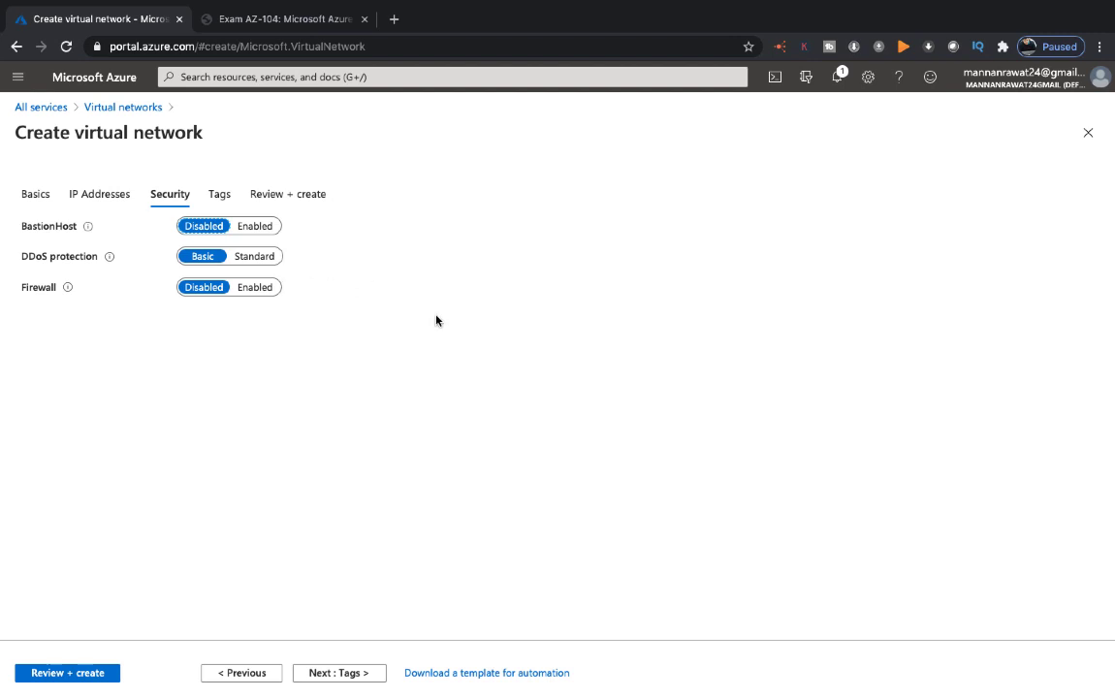
{"action": "left_click", "coordinate": [263, 289]}
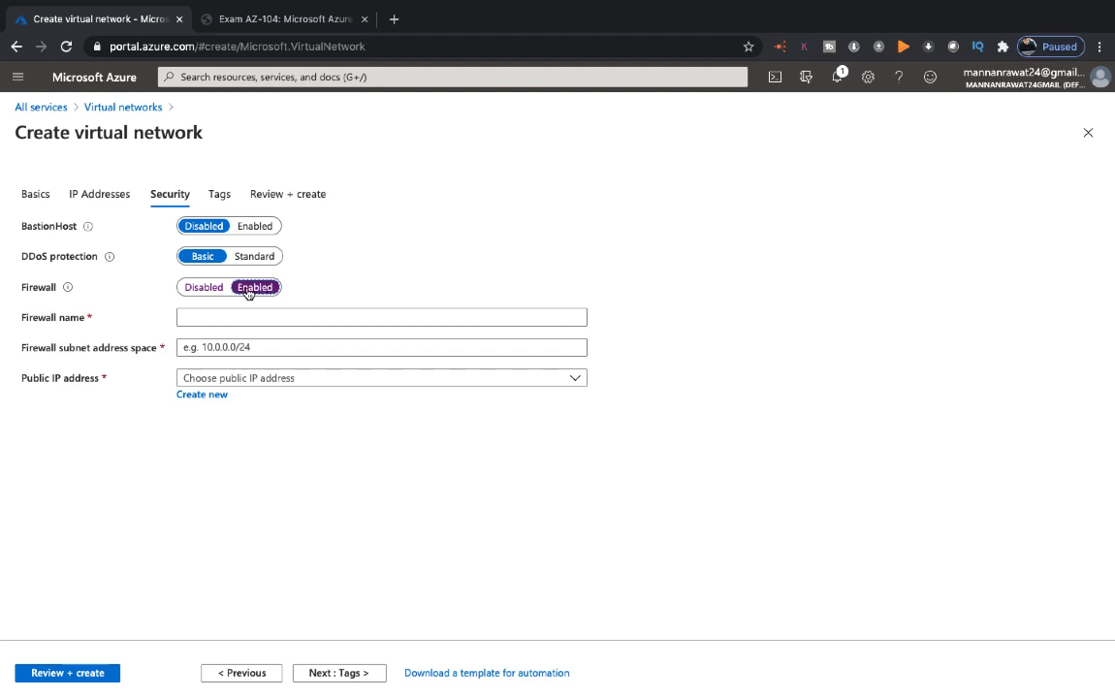
{"action": "left_click", "coordinate": [203, 288]}
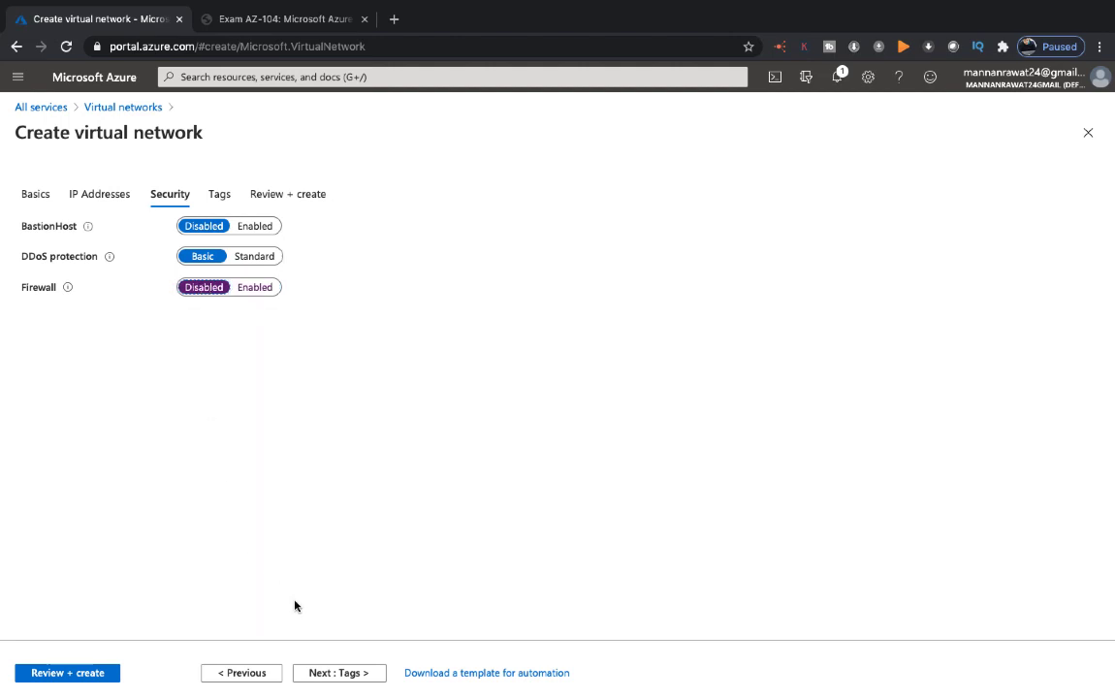
{"action": "left_click", "coordinate": [361, 674]}
{"action": "left_click", "coordinate": [364, 675]}
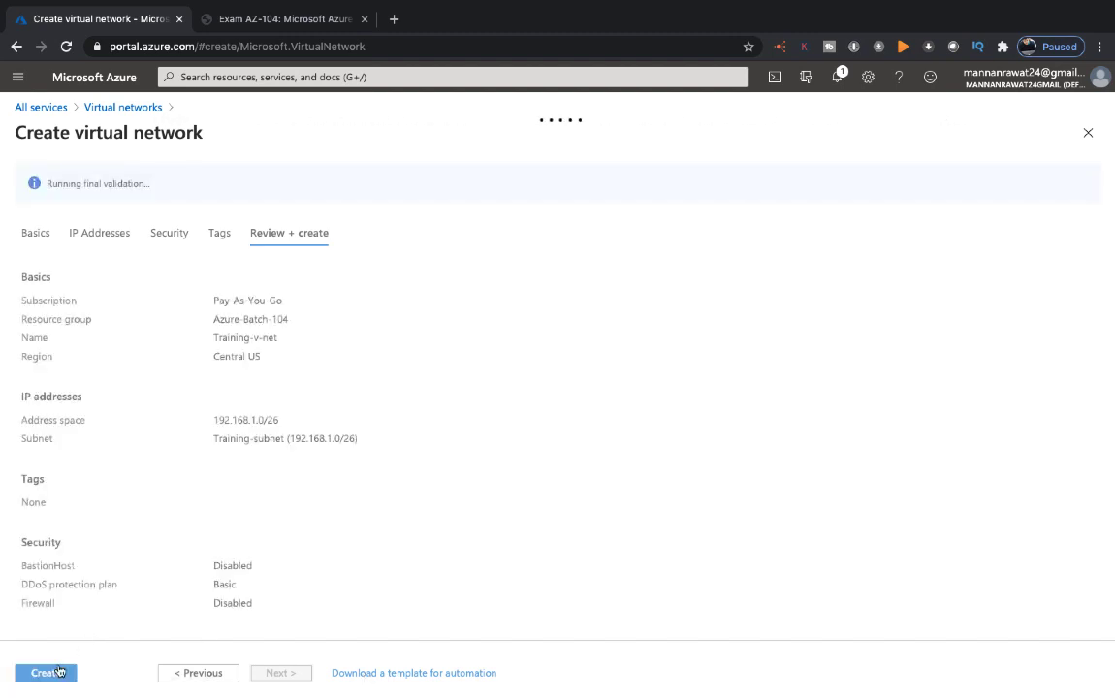
Create Training-v-net, refresh the deployment status, and open the network once deployed
{"action": "left_click", "coordinate": [47, 674]}
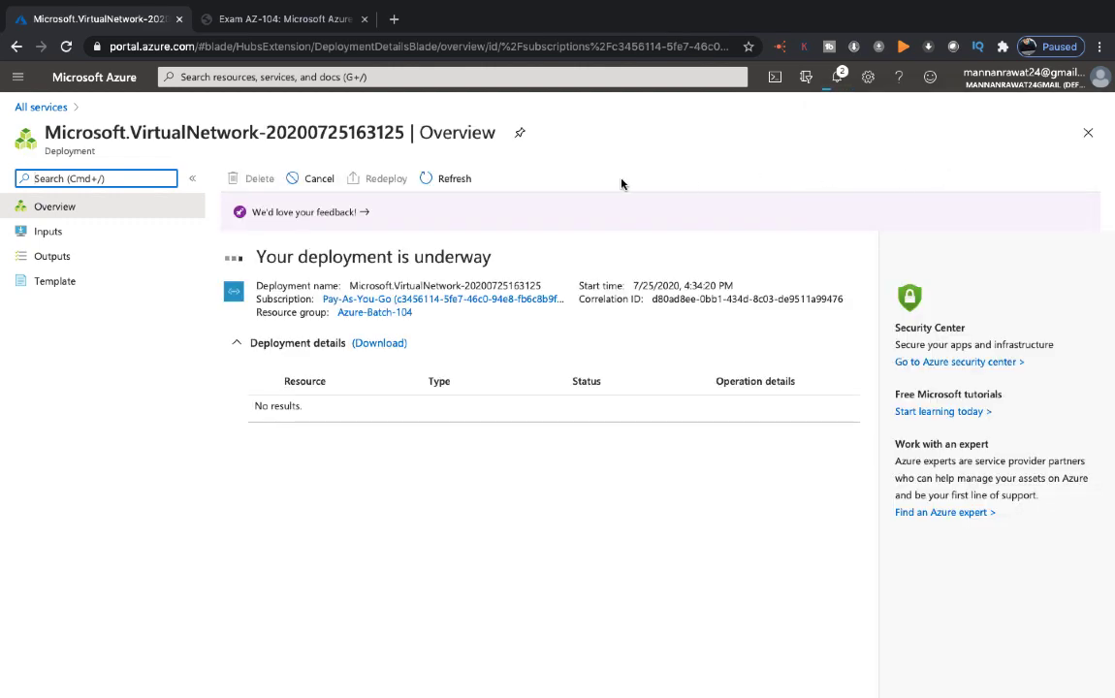
{"action": "left_click", "coordinate": [462, 174]}
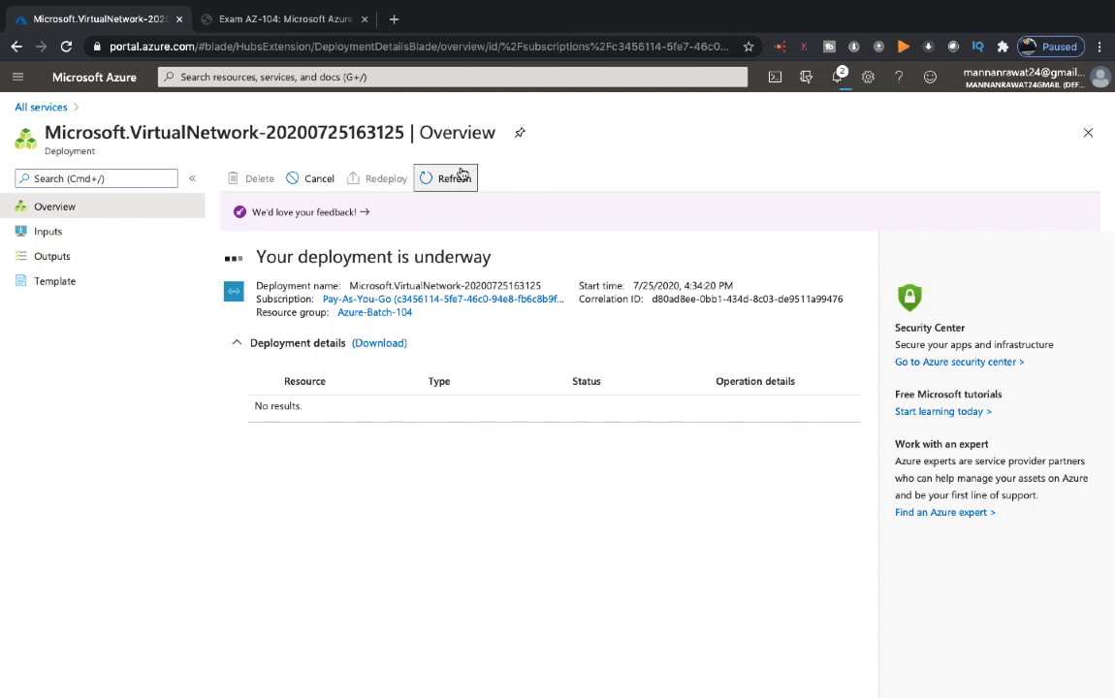
{"action": "left_click", "coordinate": [836, 77]}
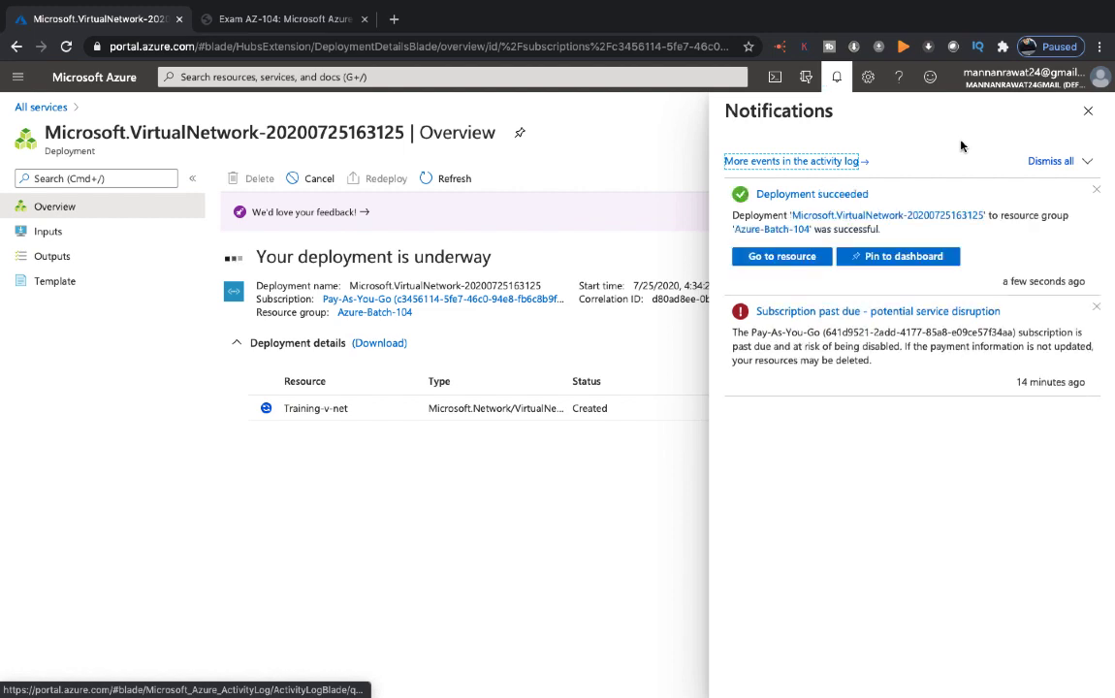
{"action": "left_click", "coordinate": [1088, 111]}
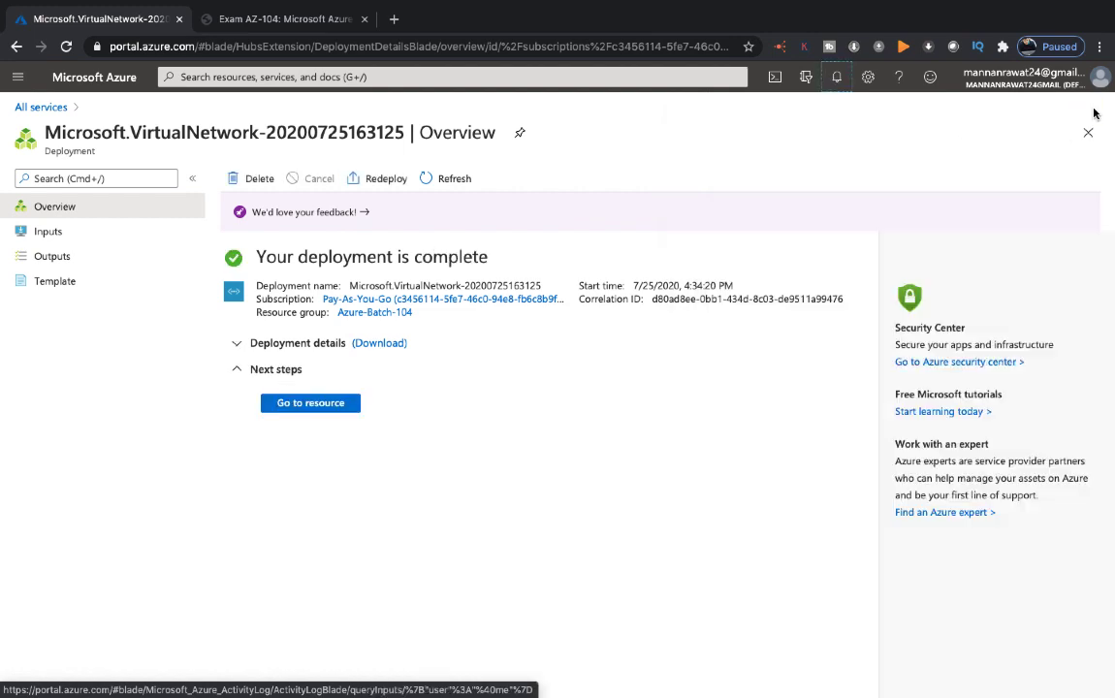
{"action": "left_click", "coordinate": [312, 403]}
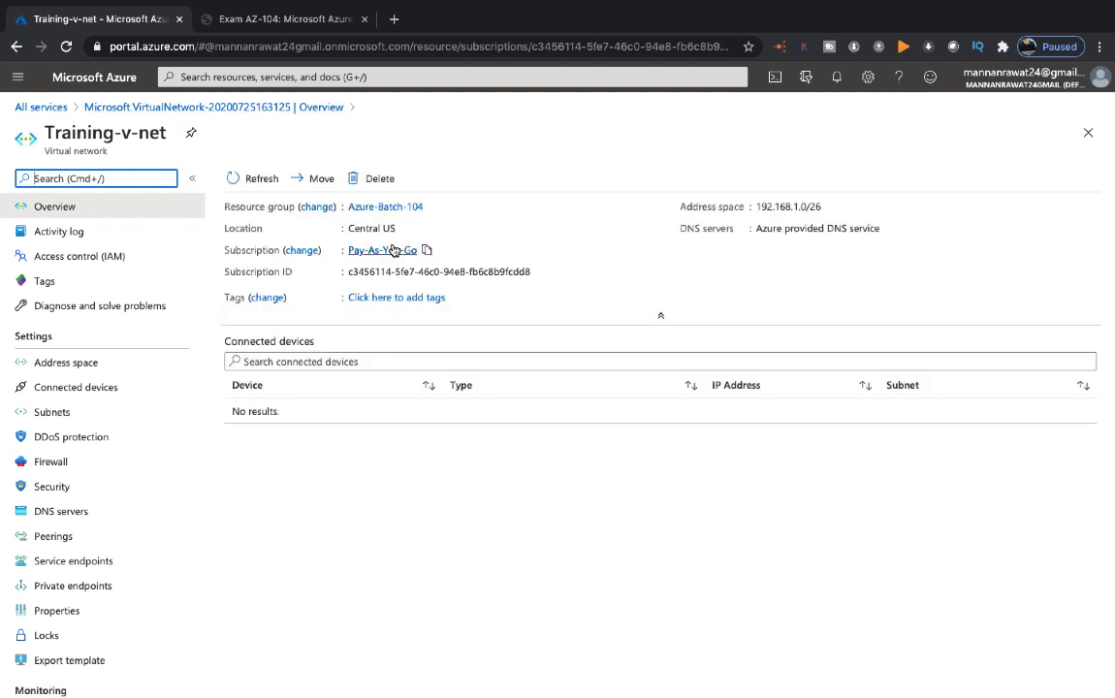
Browse Training-v-net's connected devices, address space, and Training-subnet (192.168.1.0/26) listing
{"action": "left_click", "coordinate": [60, 392]}
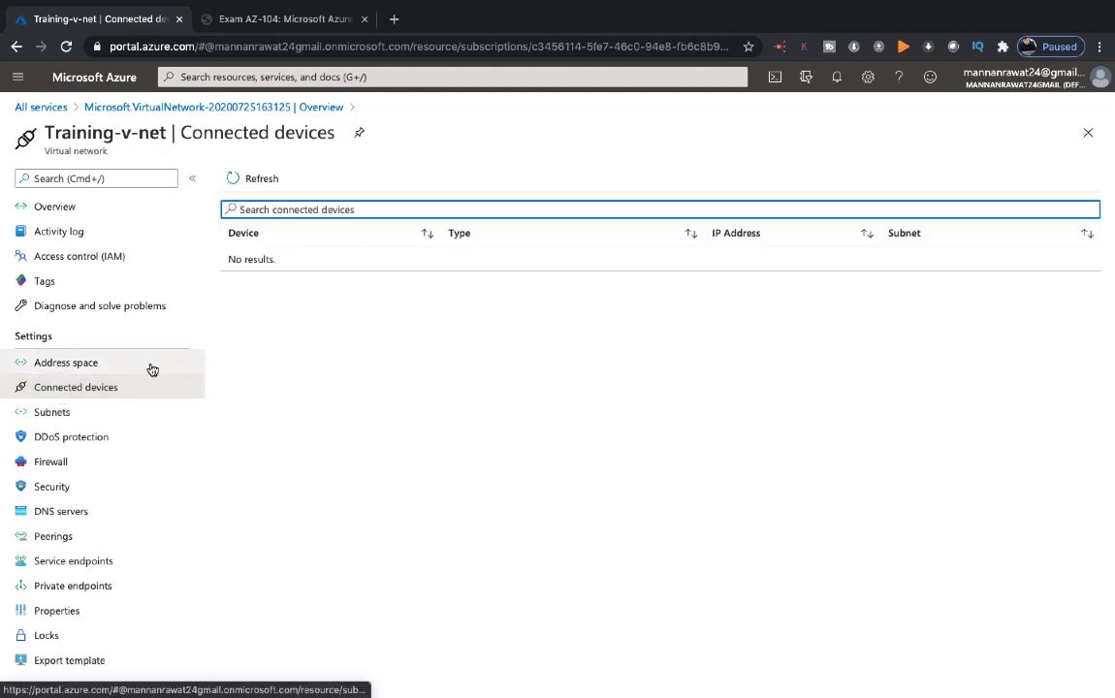
{"action": "left_click", "coordinate": [94, 364]}
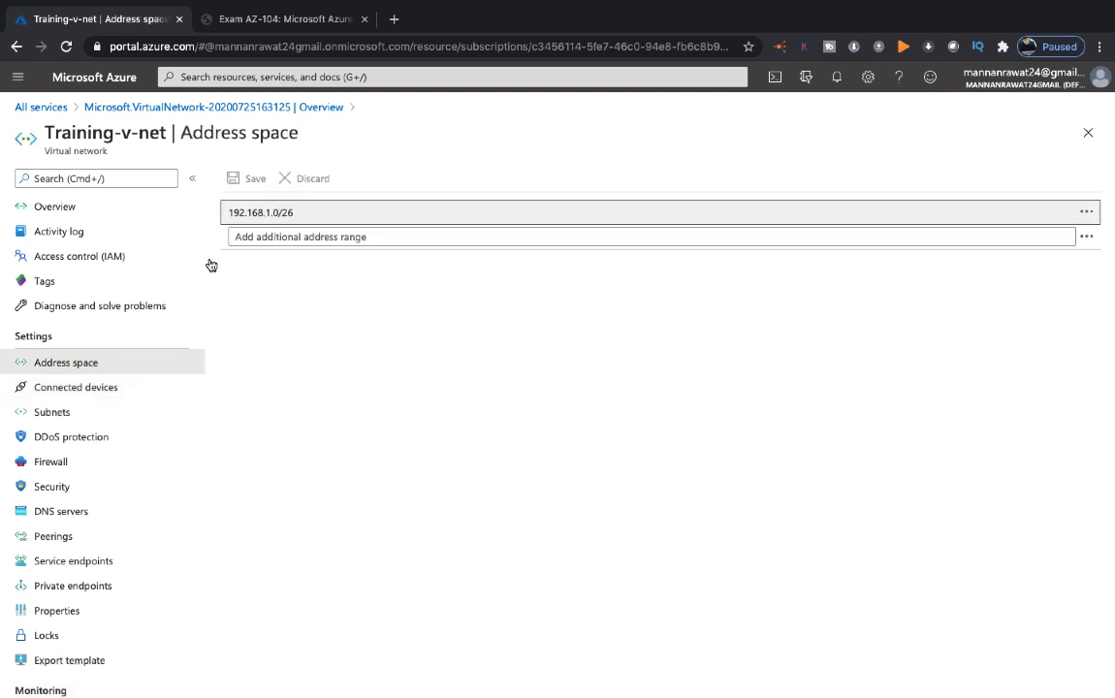
{"action": "left_click", "coordinate": [49, 417]}
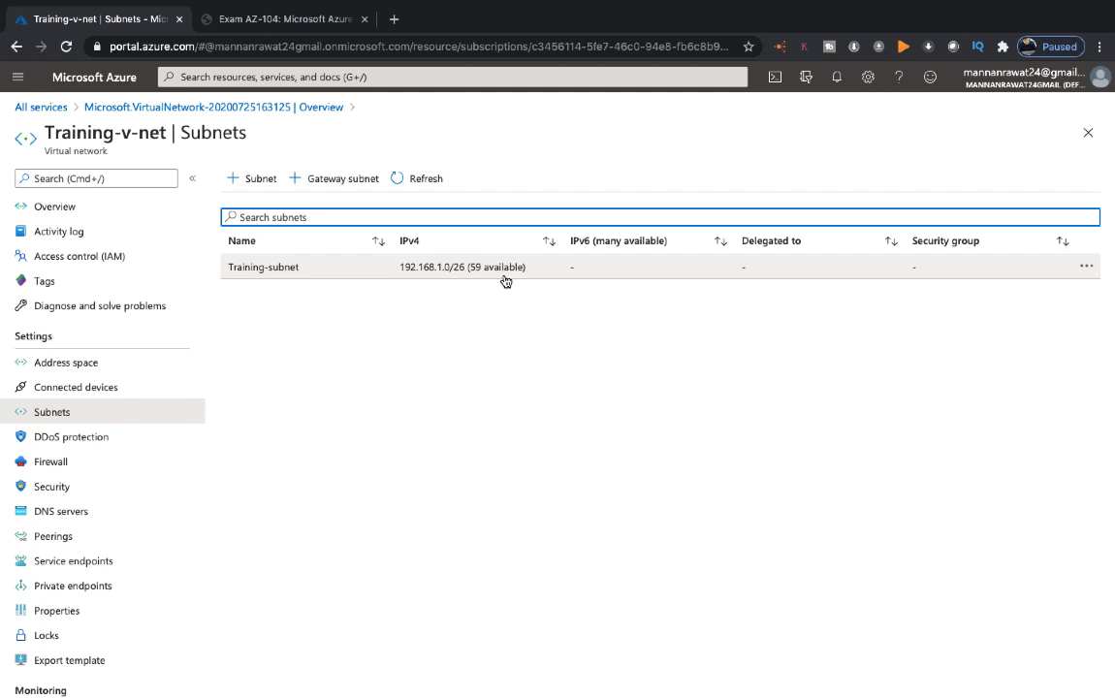
Start a new virtual machine from All services > Compute > Virtual machines
{"action": "left_click", "coordinate": [40, 107]}
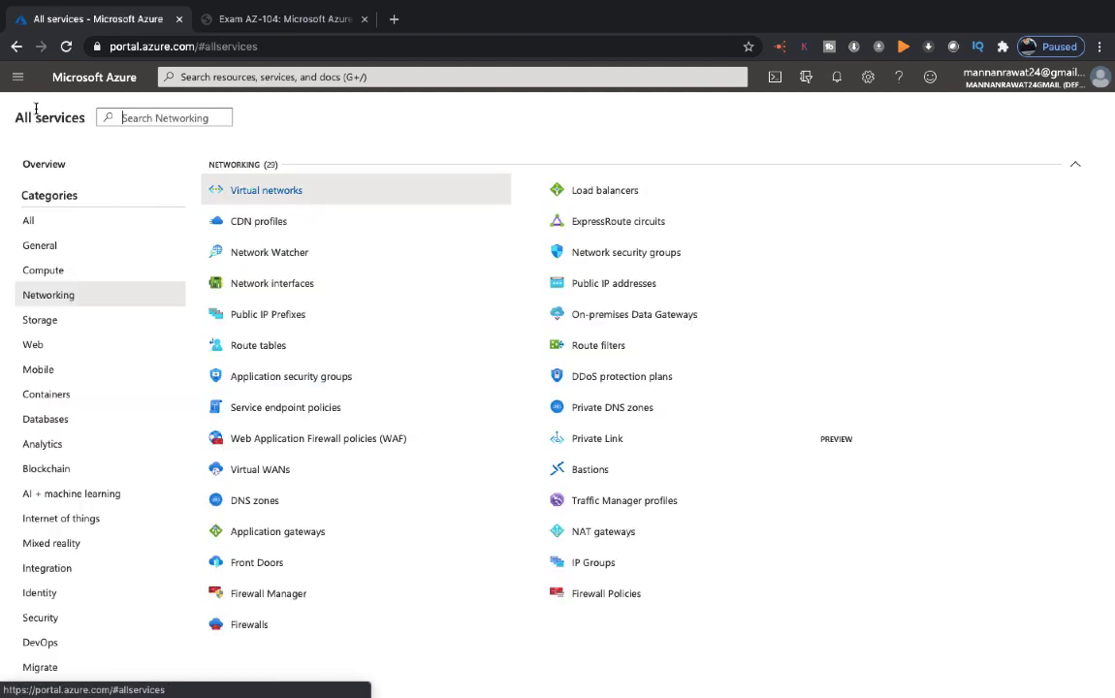
{"action": "left_click", "coordinate": [50, 248]}
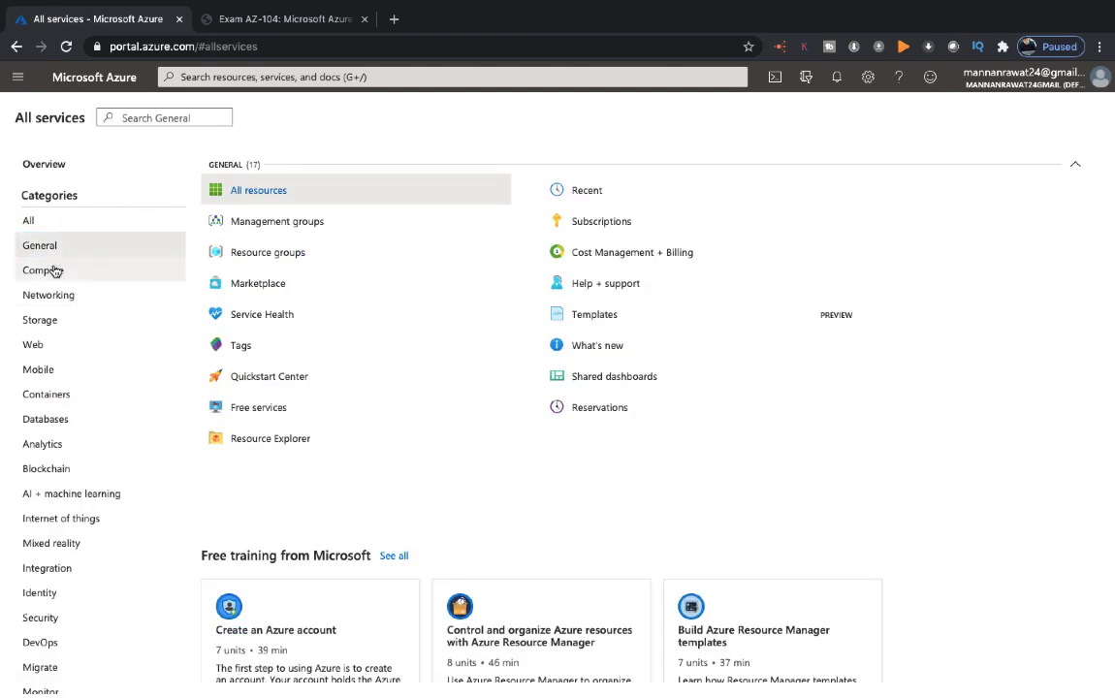
{"action": "left_click", "coordinate": [55, 272]}
{"action": "left_click", "coordinate": [302, 192]}
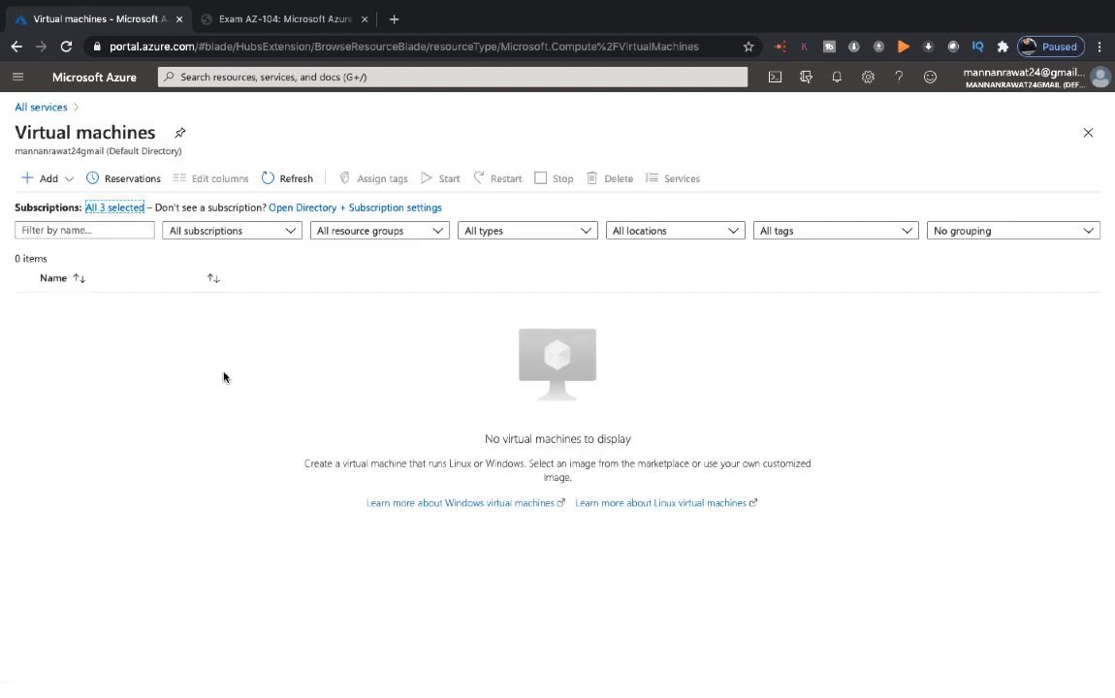
{"action": "left_click", "coordinate": [45, 179]}
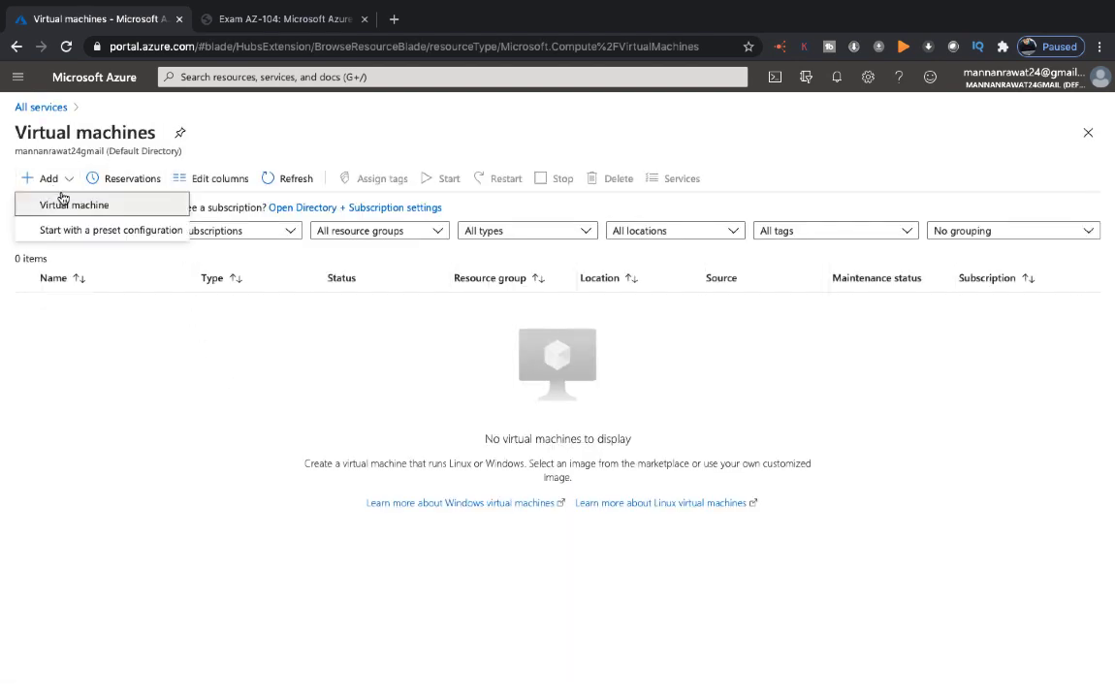
{"action": "left_click", "coordinate": [64, 205]}
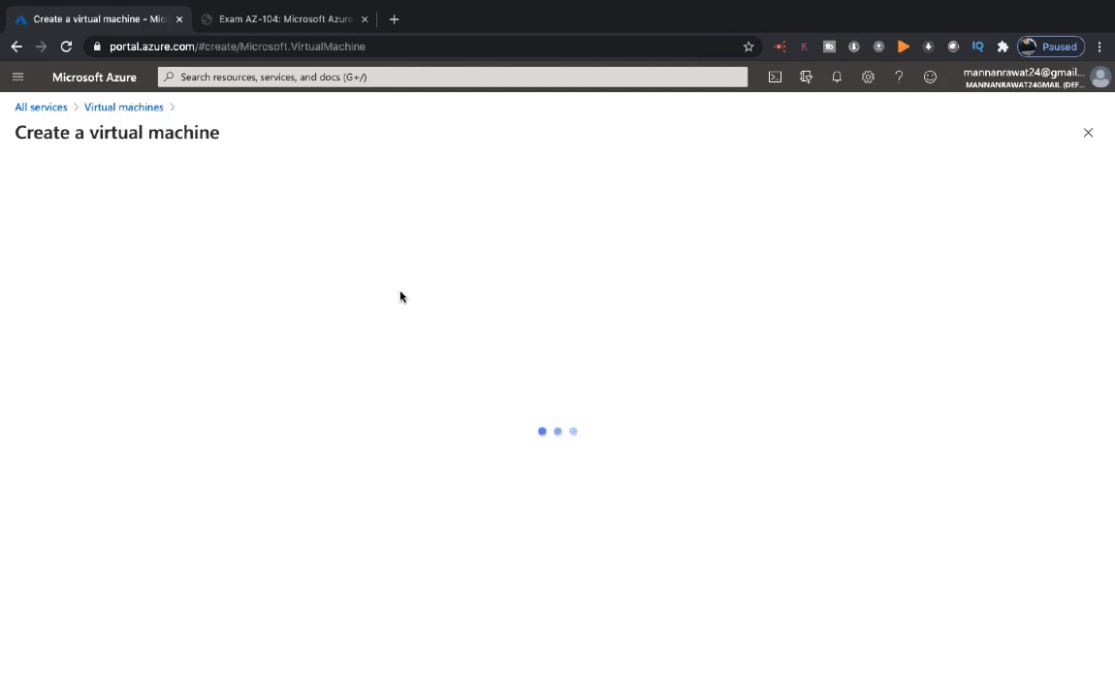
Put the VM named web in Azure-Batch-104 with the Windows Server 2012 R2 Datacenter image
{"action": "left_click", "coordinate": [416, 376]}
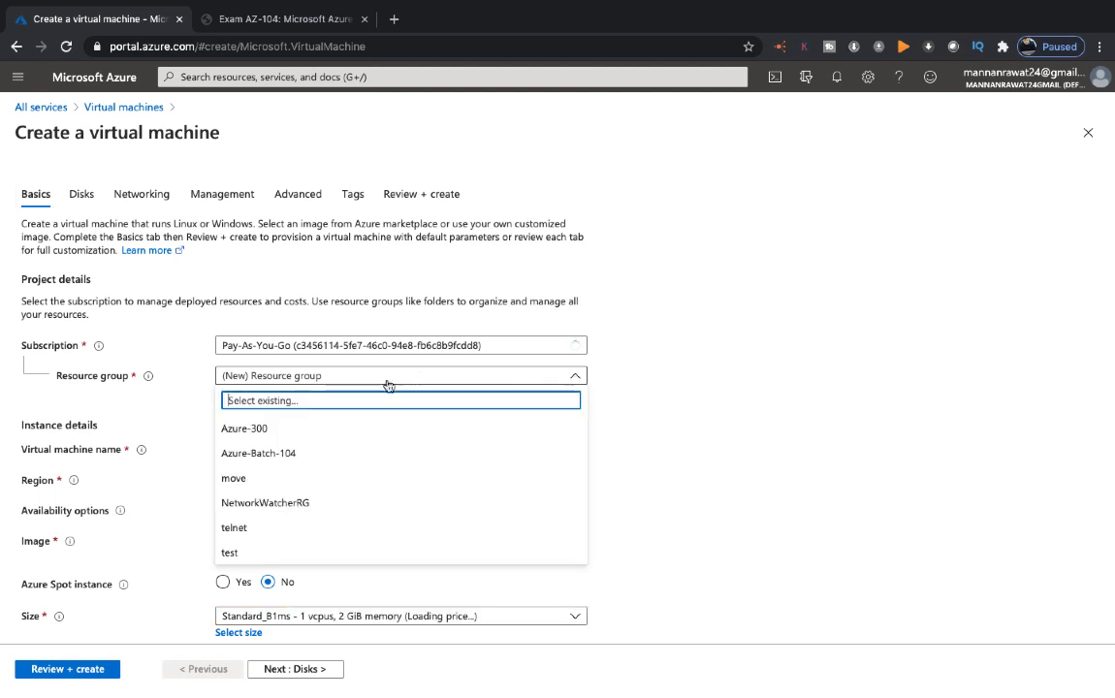
{"action": "left_click", "coordinate": [302, 451]}
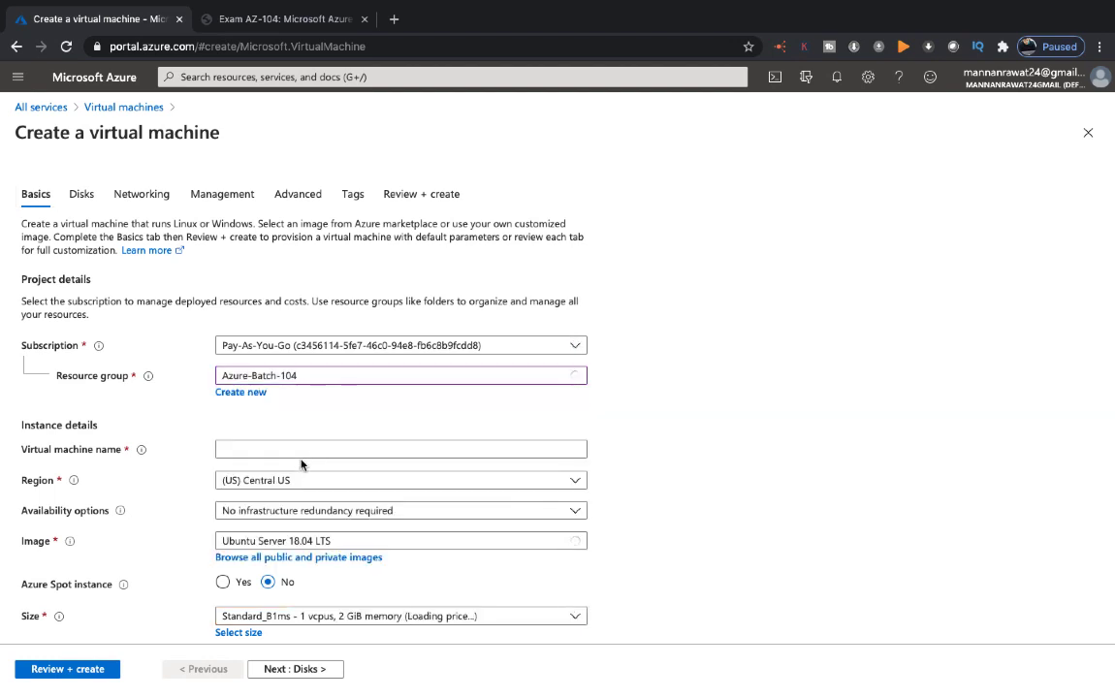
{"action": "left_click", "coordinate": [295, 449]}
{"action": "type", "text": "web"}
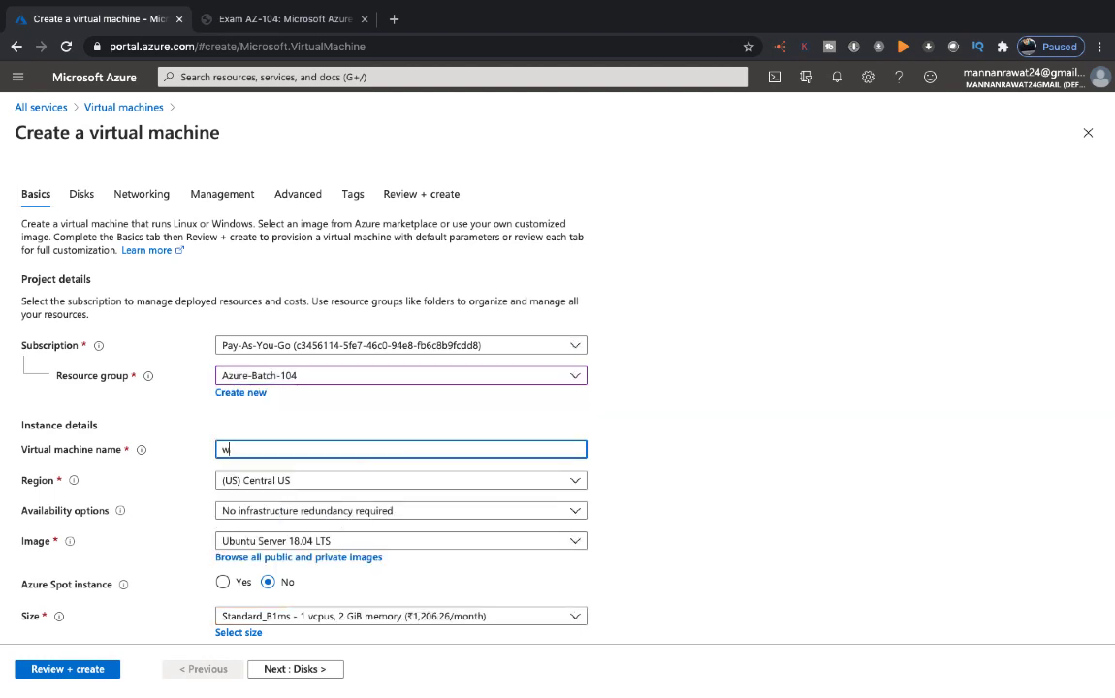
{"action": "left_click", "coordinate": [324, 541]}
{"action": "key", "text": "Escape"}
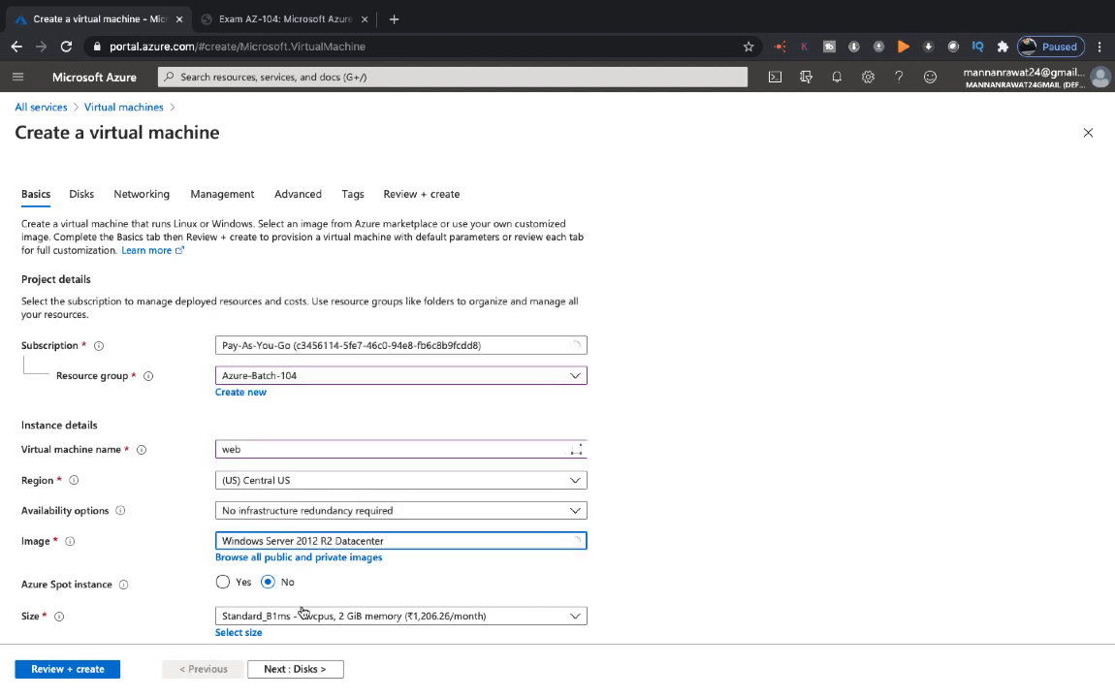
{"action": "scroll", "coordinate": [315, 495], "scroll_direction": "down", "scroll_amount": 3}
Set the administrator username to web and enter the admin password
{"action": "left_click", "coordinate": [309, 525]}
{"action": "type", "text": "web"}
{"action": "key", "text": "Tab"}
{"action": "type", "text": "••••••••••••"}
{"action": "key", "text": "Tab"}
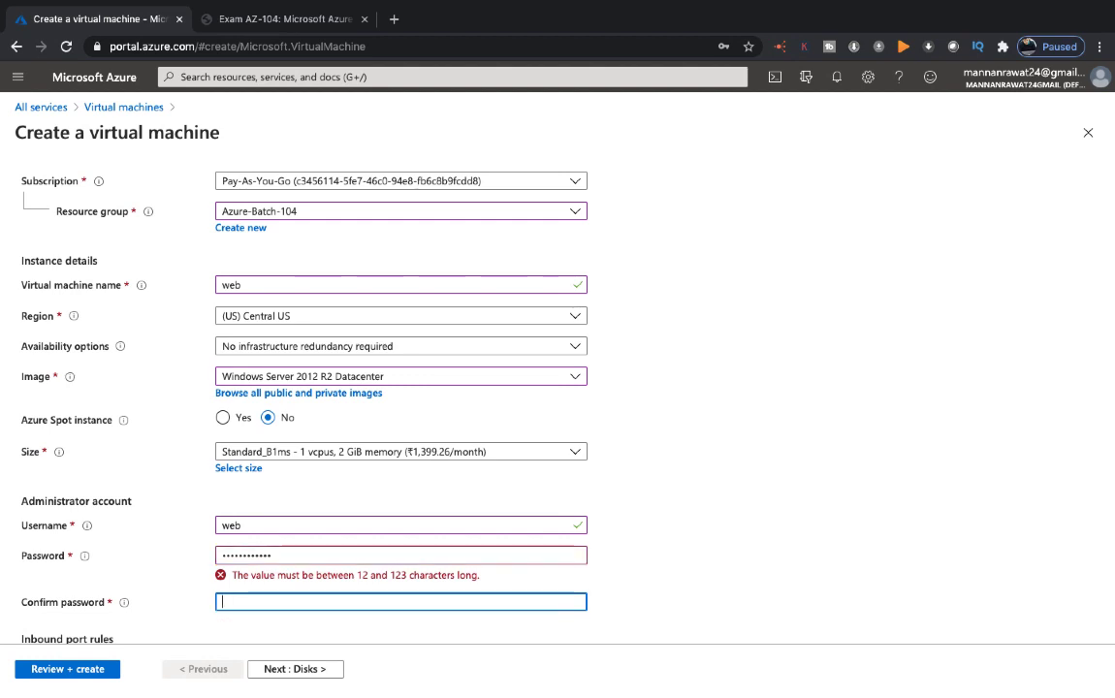
{"action": "type", "text": "•••••••••"}
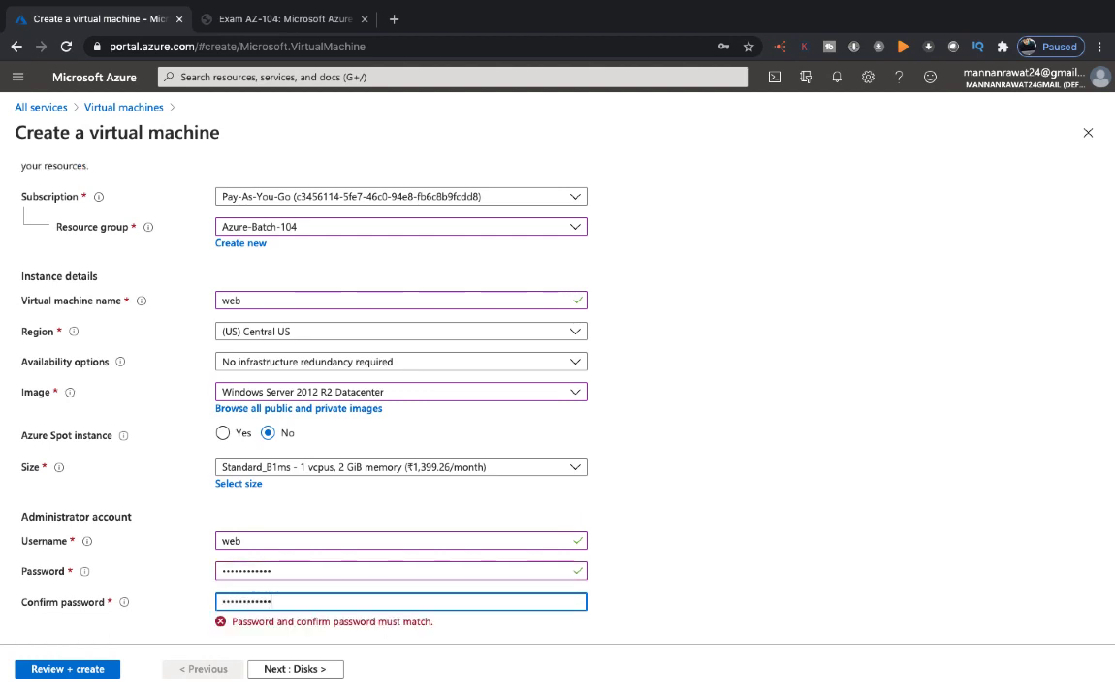
{"action": "scroll", "coordinate": [387, 523], "scroll_direction": "down", "scroll_amount": 3}
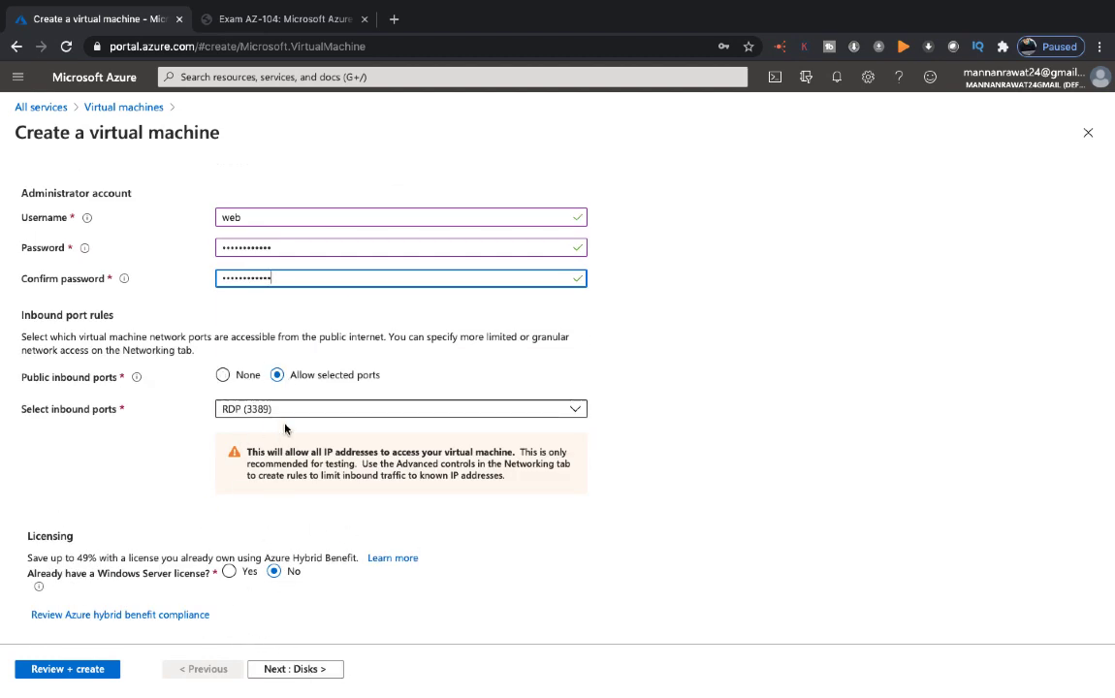
Keep Training-v-net/Training-subnet networking and default disk, management, advanced settings, then create the web VM
{"action": "left_click", "coordinate": [302, 671]}
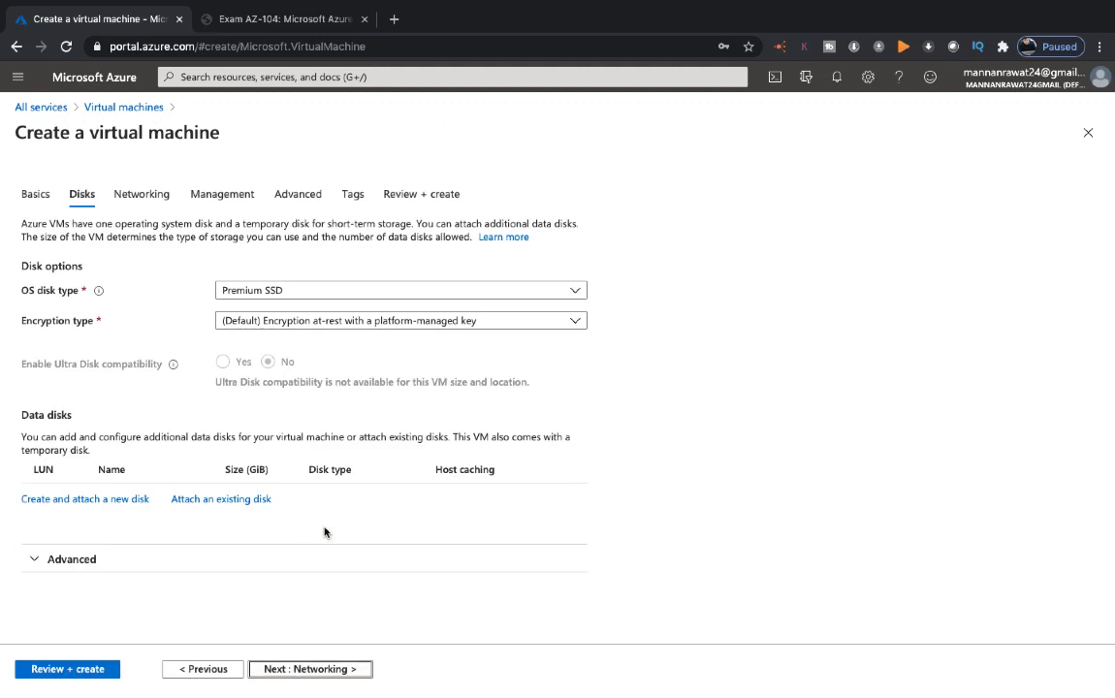
{"action": "left_click", "coordinate": [309, 671]}
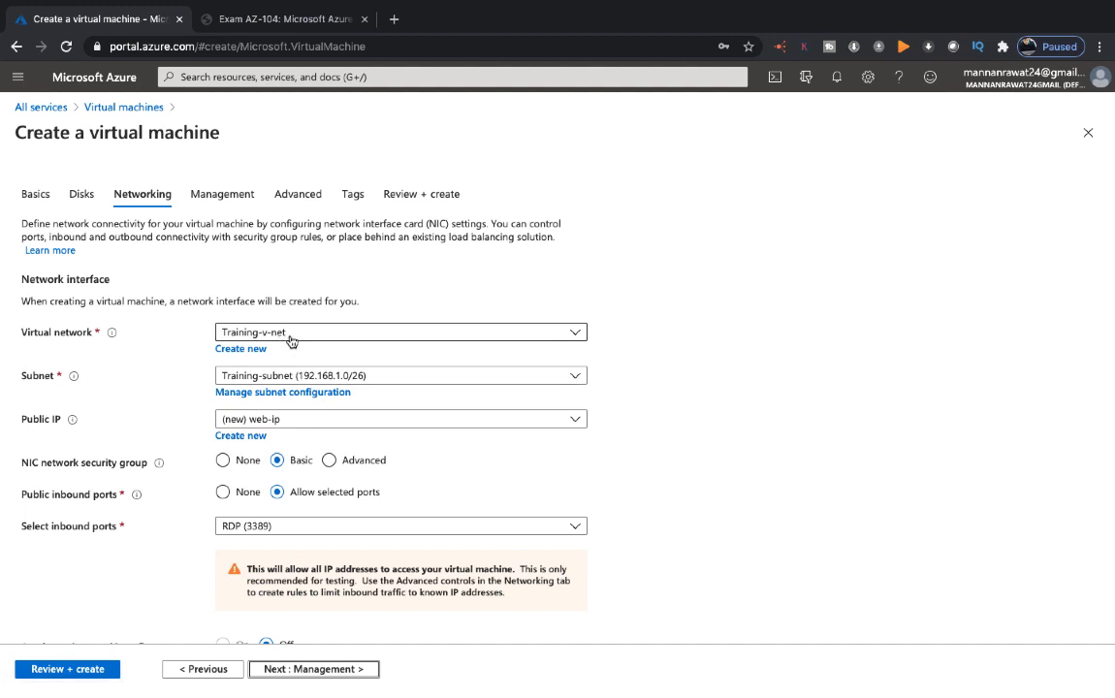
{"action": "scroll", "coordinate": [292, 404], "scroll_direction": "down", "scroll_amount": 1}
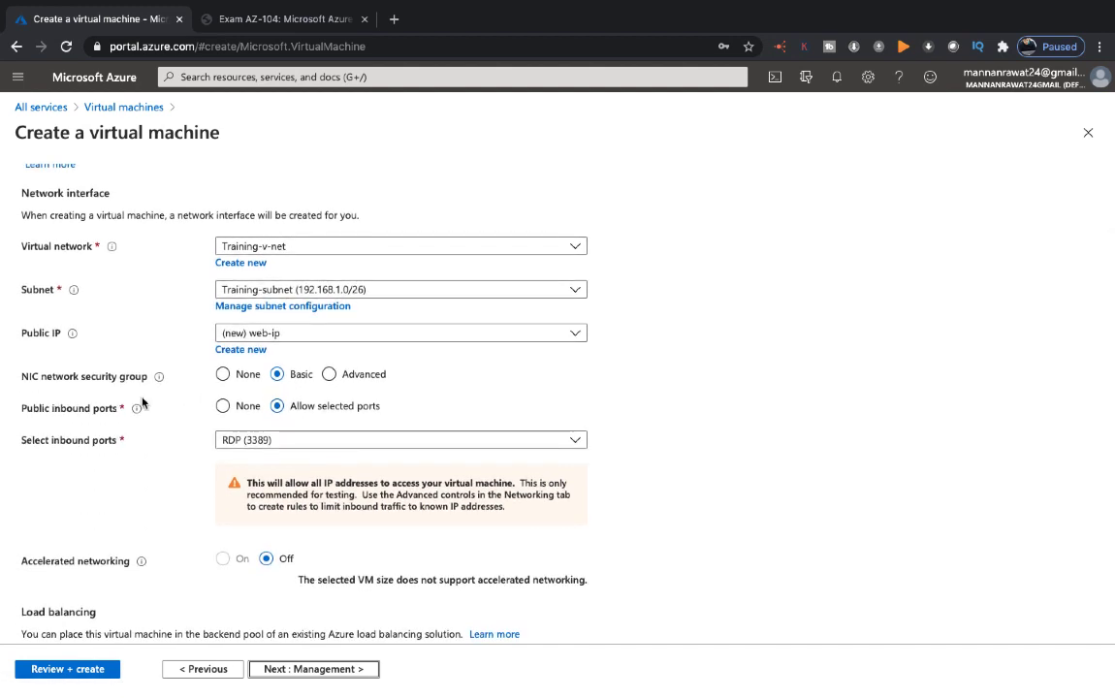
{"action": "mouse_move", "coordinate": [160, 380]}
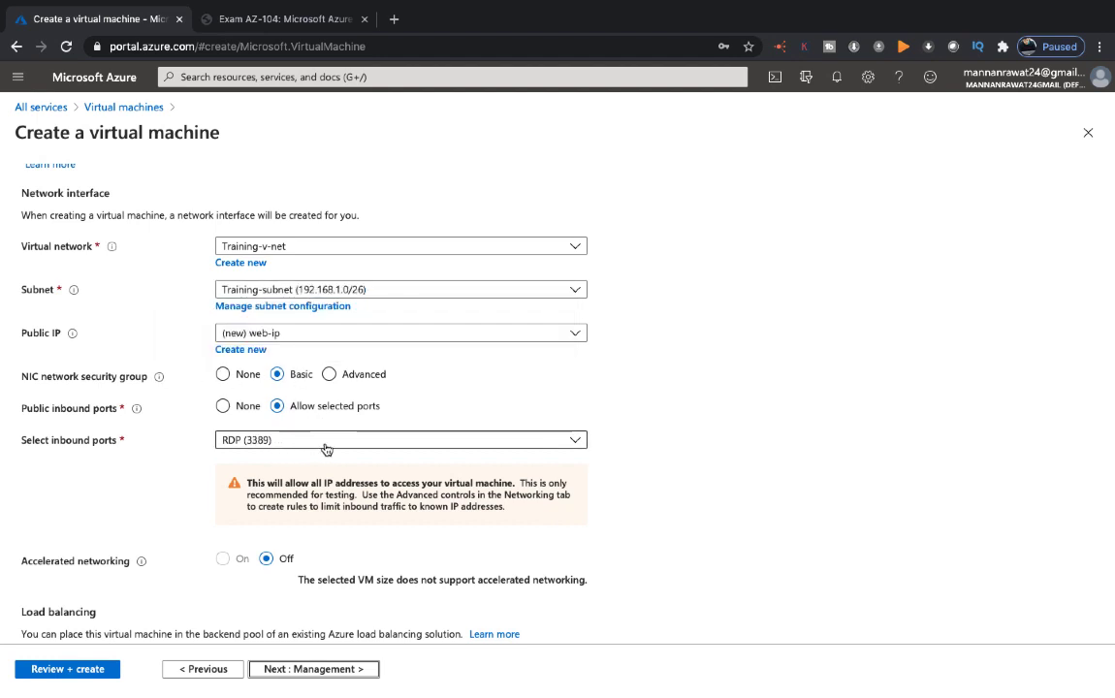
{"action": "scroll", "coordinate": [303, 555], "scroll_direction": "down", "scroll_amount": 1}
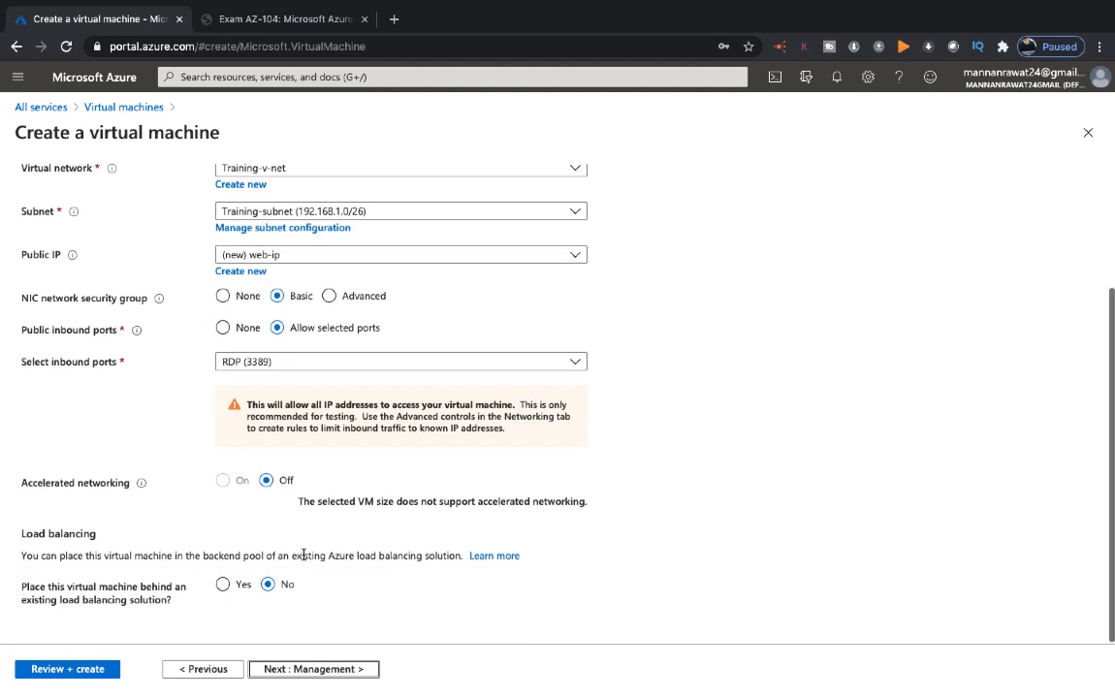
{"action": "left_click", "coordinate": [296, 670]}
{"action": "left_click", "coordinate": [296, 669]}
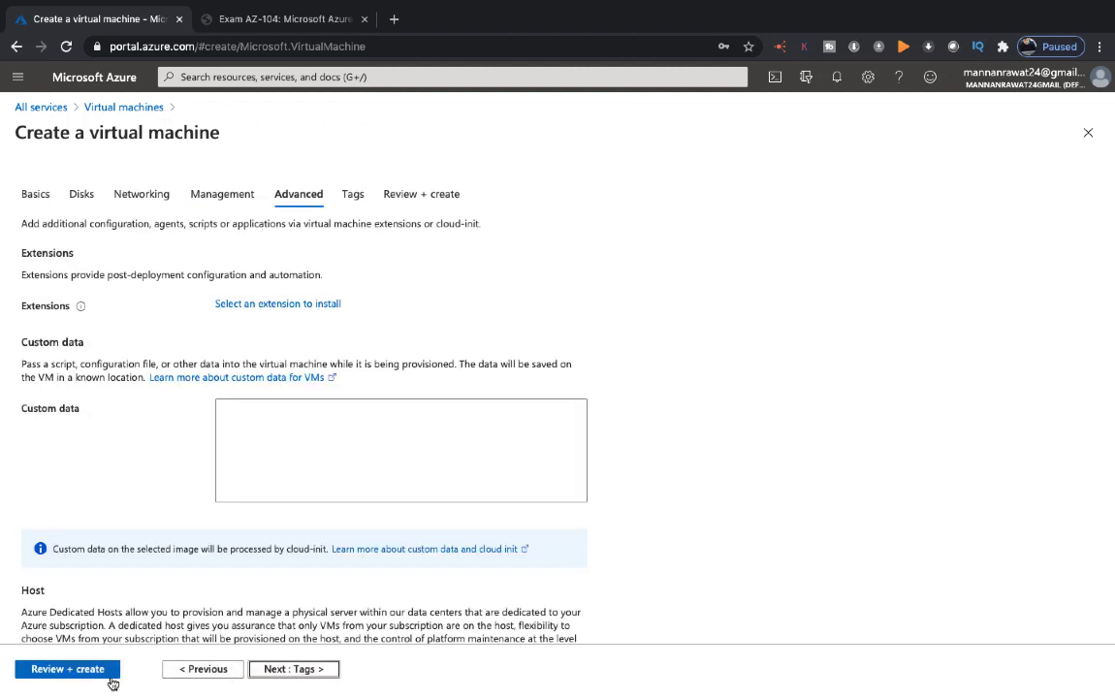
{"action": "left_click", "coordinate": [80, 670]}
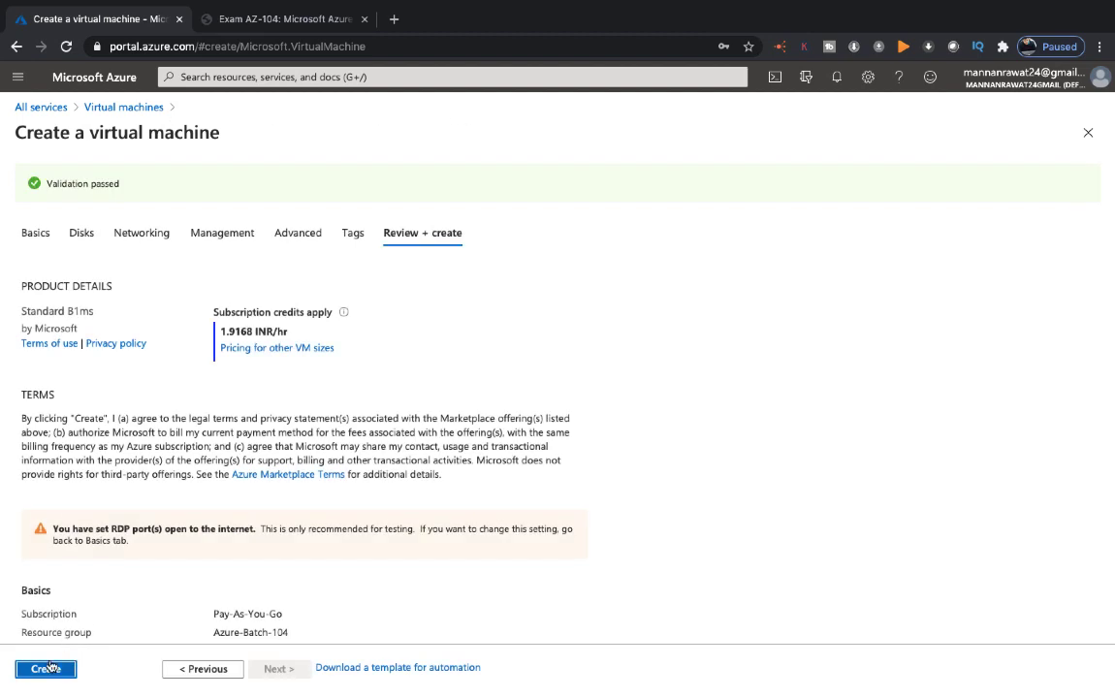
{"action": "left_click", "coordinate": [51, 668]}
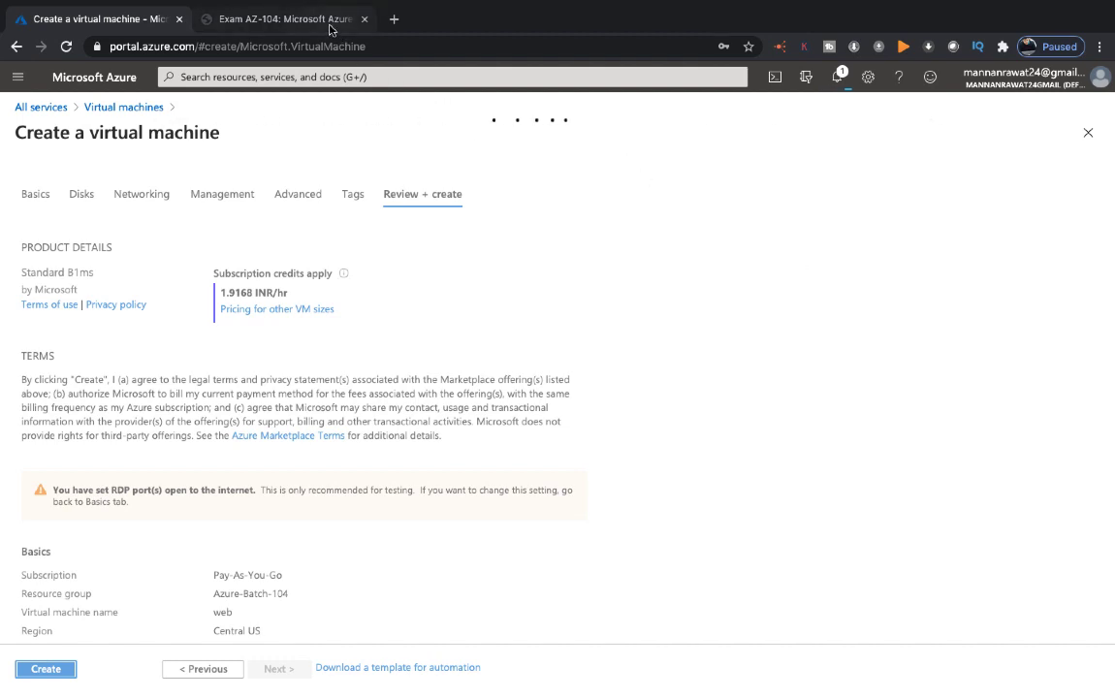
{"action": "left_click", "coordinate": [291, 20]}
Return from the exam skills PDF and list virtual networks under All services > Networking
{"action": "scroll", "coordinate": [453, 562], "scroll_direction": "up", "scroll_amount": 1}
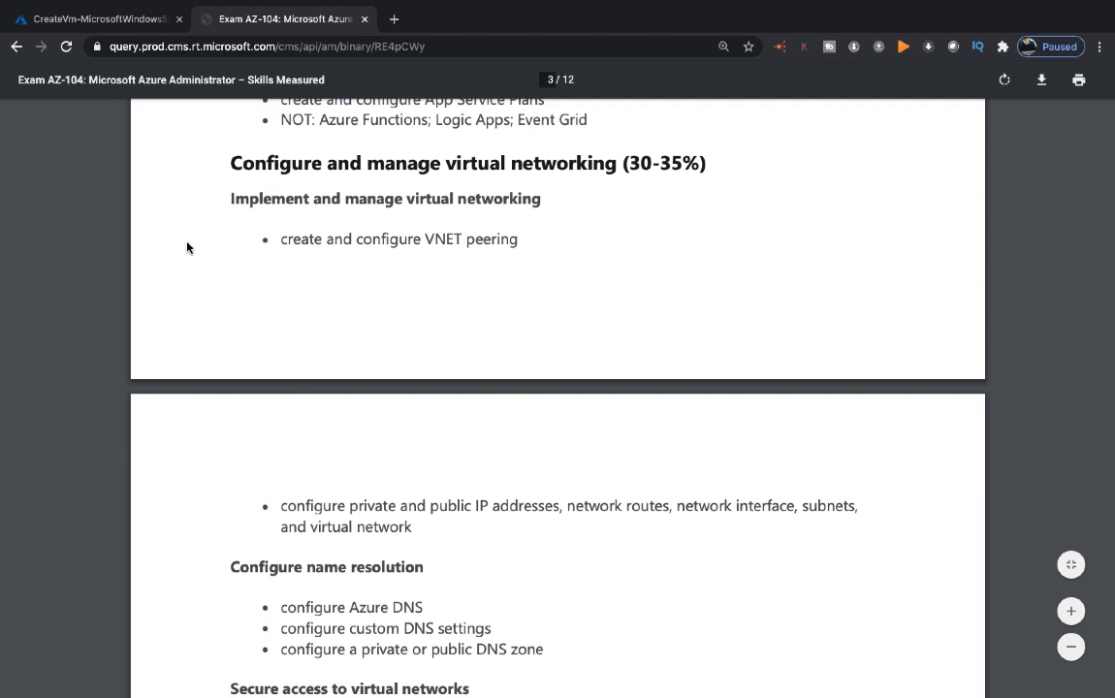
{"action": "left_click", "coordinate": [90, 20]}
{"action": "left_click", "coordinate": [53, 111]}
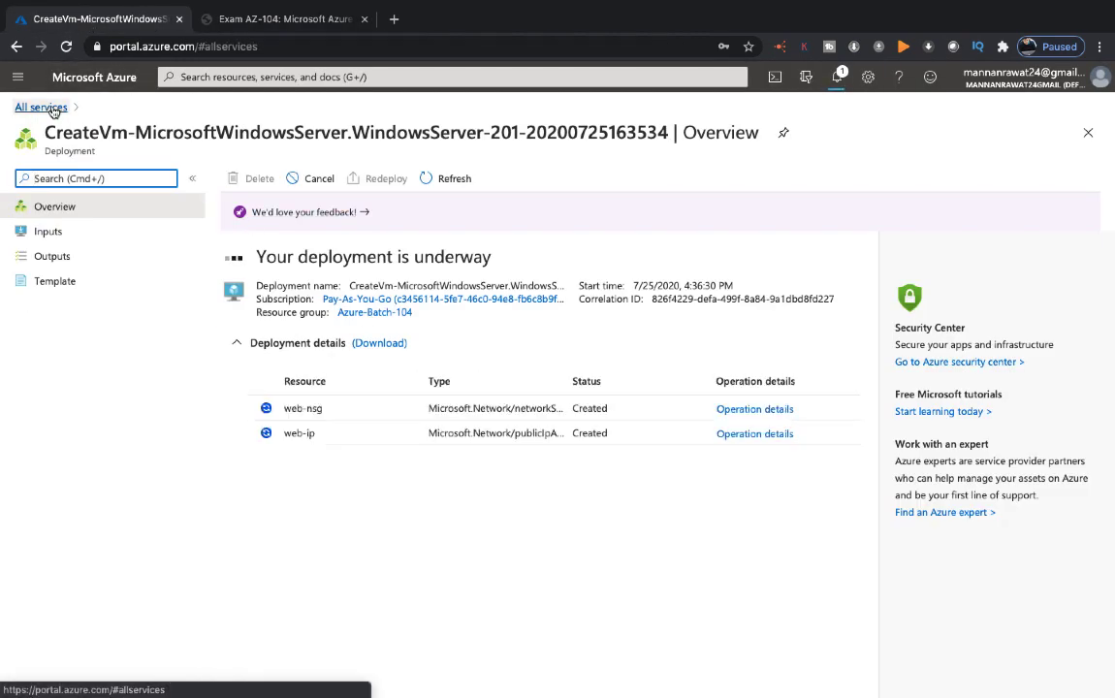
{"action": "left_click", "coordinate": [69, 298]}
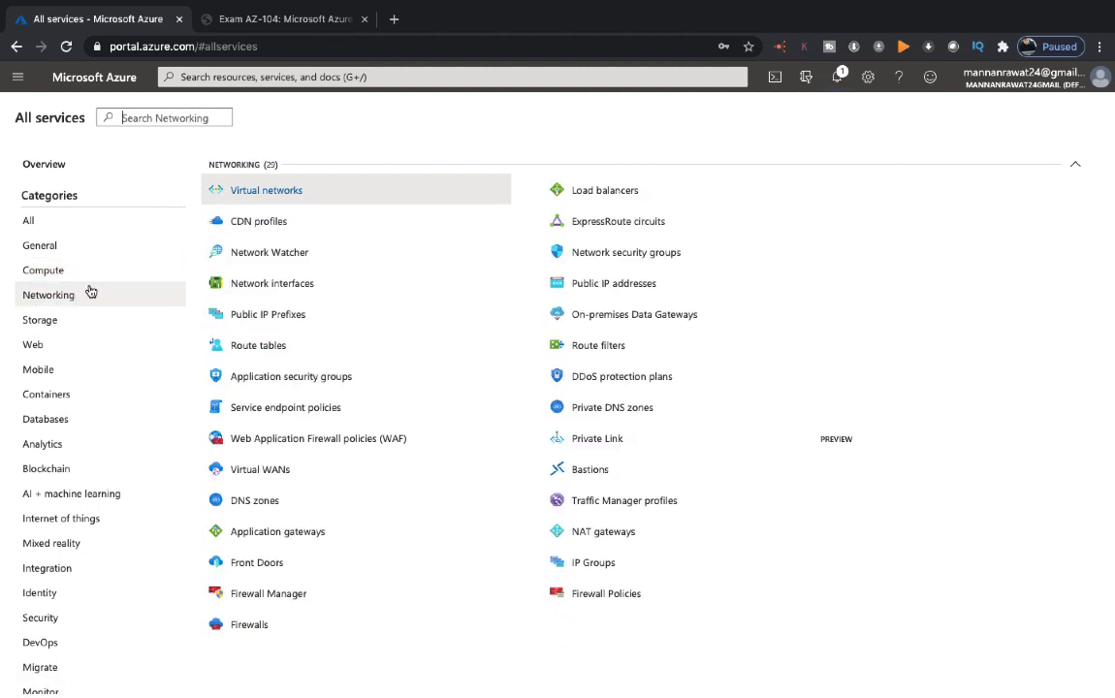
{"action": "left_click", "coordinate": [281, 194]}
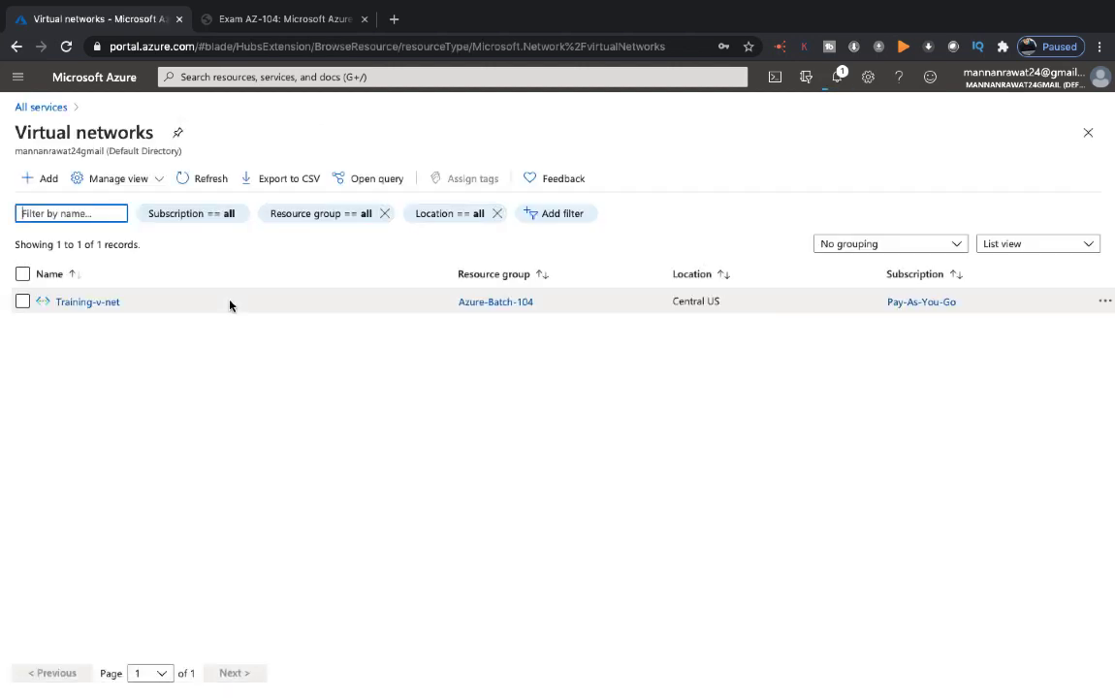
Check Training-v-net's address space, refreshed connected devices (web537 at 192.168.1.4), and subnets
{"action": "left_click", "coordinate": [100, 304]}
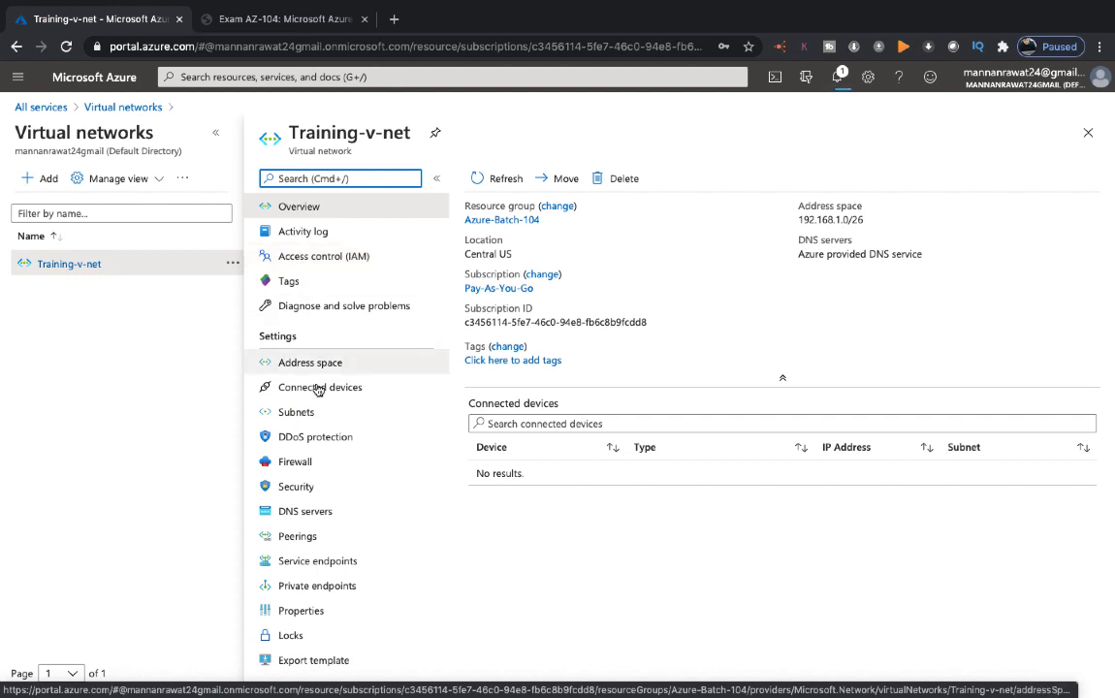
{"action": "scroll", "coordinate": [308, 457], "scroll_direction": "down", "scroll_amount": 1}
{"action": "scroll", "coordinate": [308, 457], "scroll_direction": "up", "scroll_amount": 1}
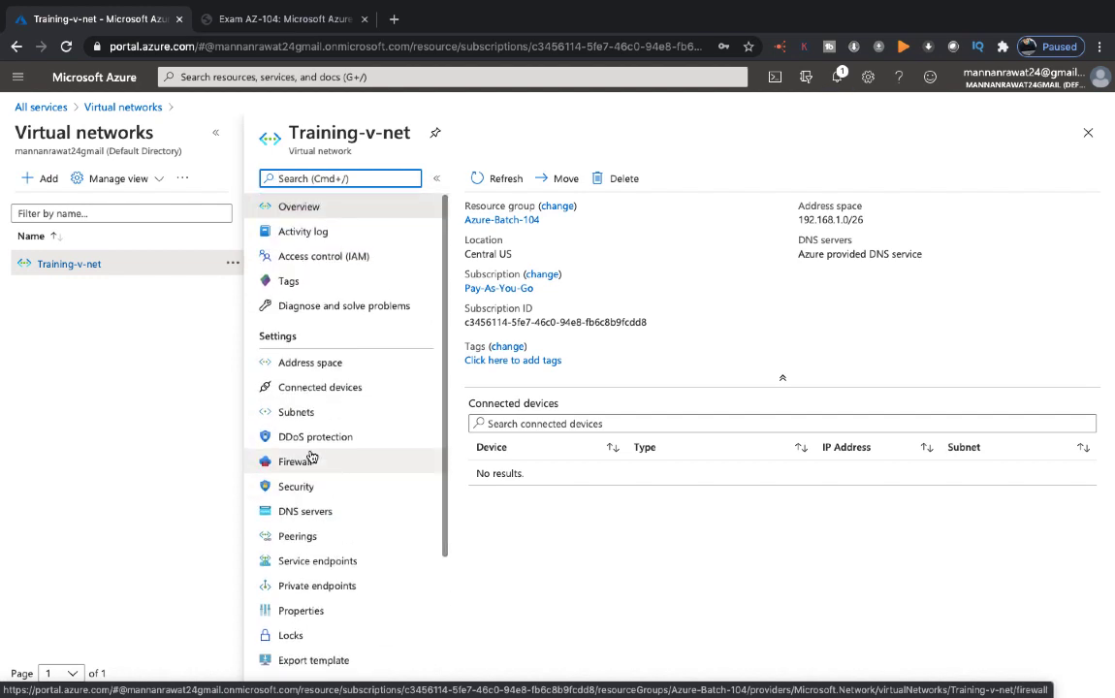
{"action": "left_click", "coordinate": [303, 363]}
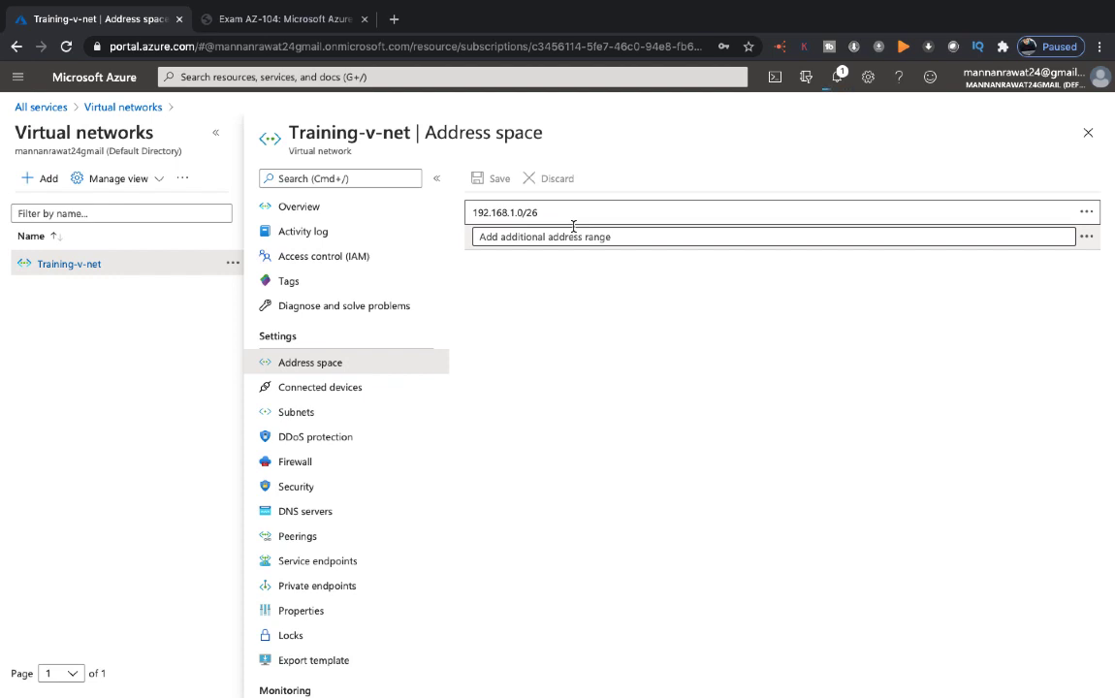
{"action": "left_click", "coordinate": [321, 391]}
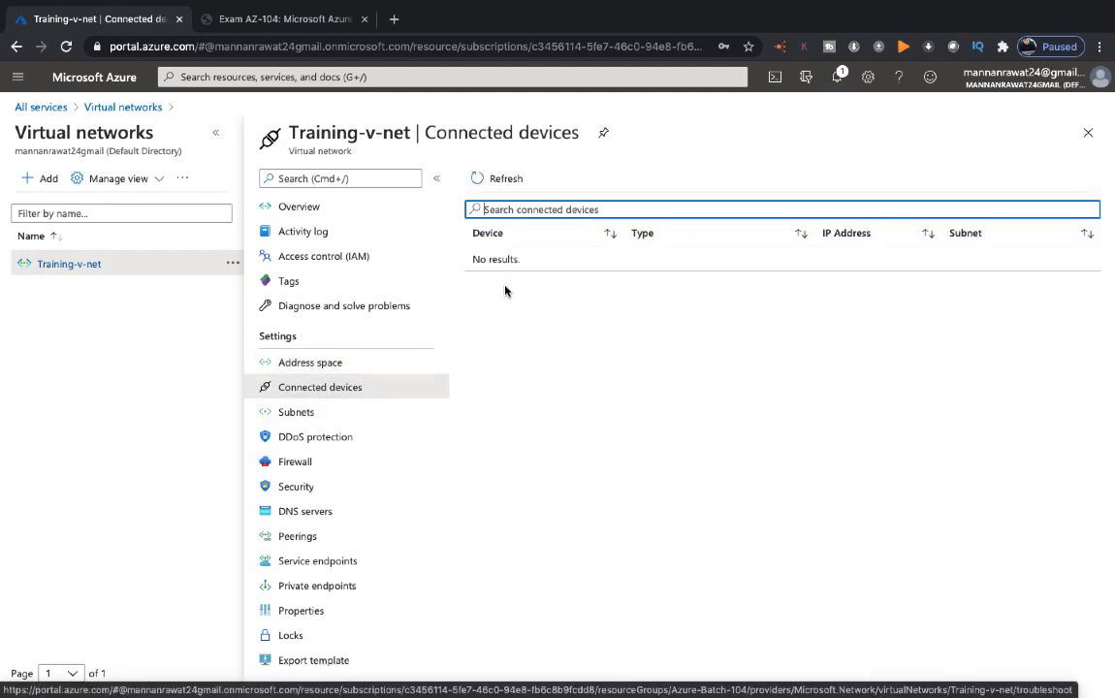
{"action": "left_click", "coordinate": [505, 183]}
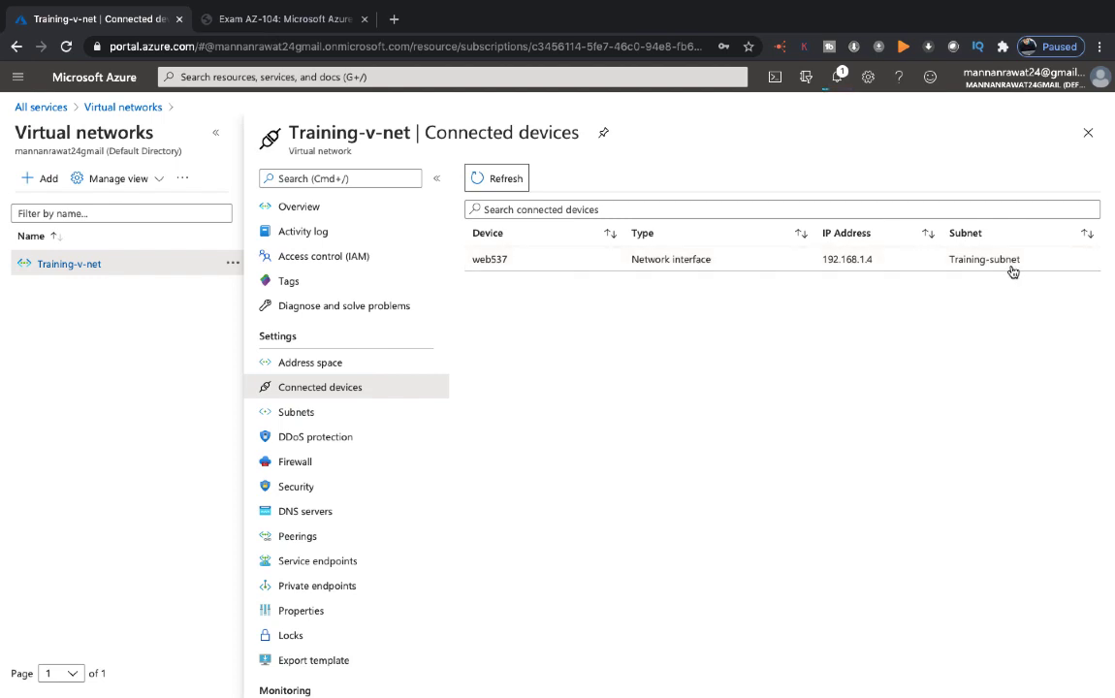
{"action": "left_click", "coordinate": [299, 412]}
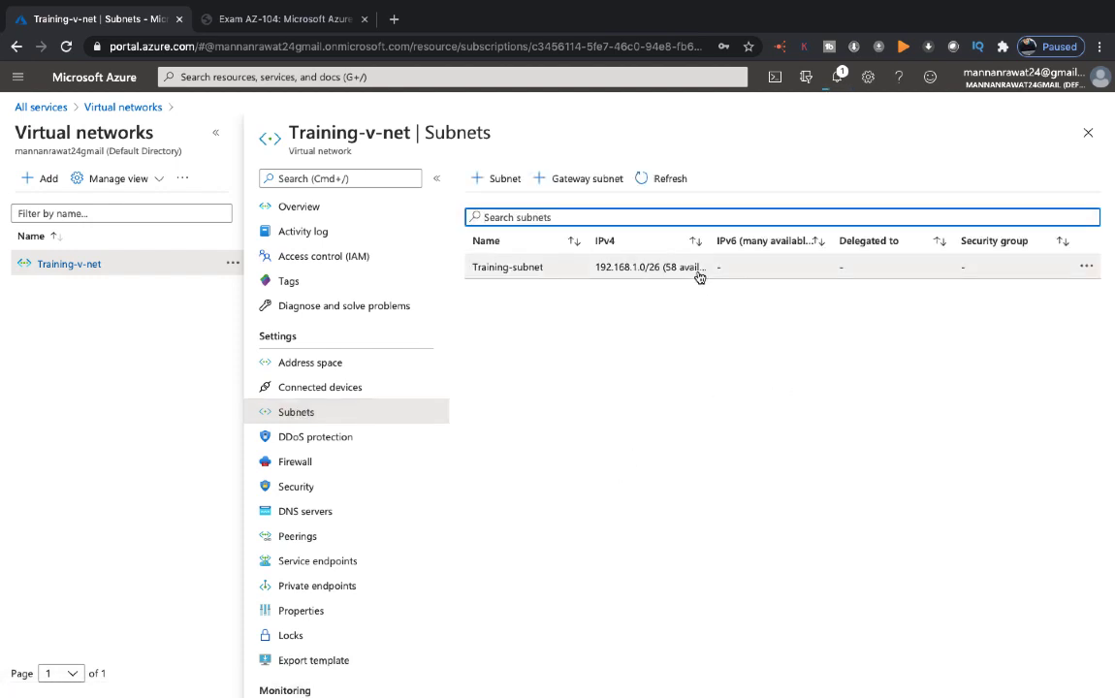
{"action": "left_click", "coordinate": [657, 272]}
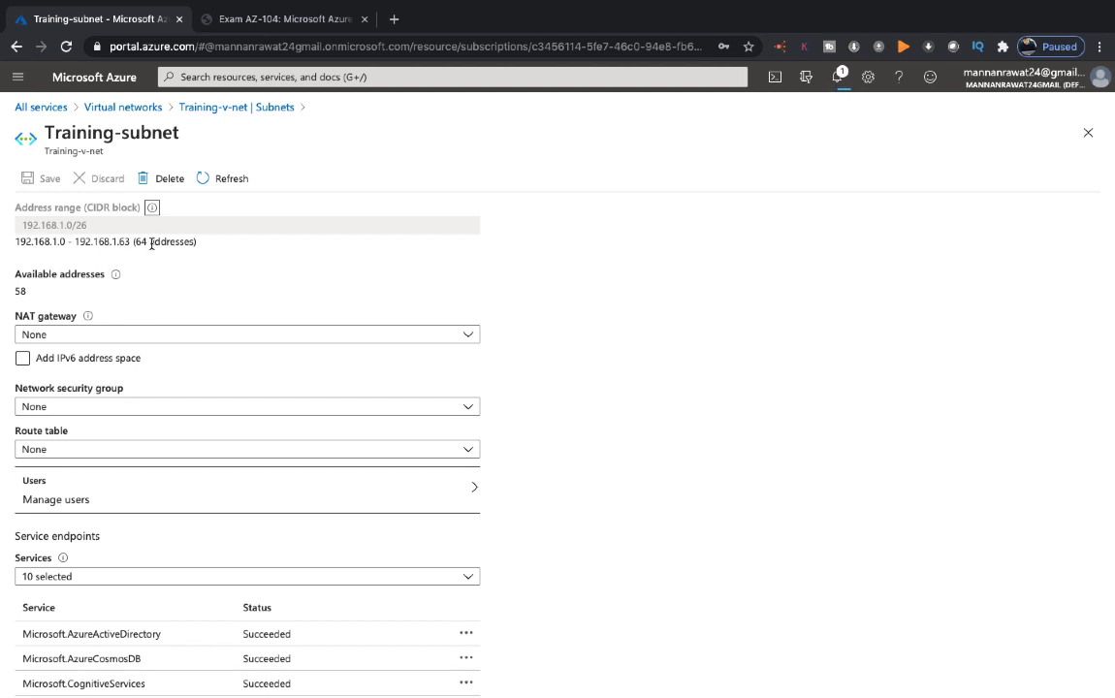
{"action": "scroll", "coordinate": [177, 251], "scroll_direction": "down", "scroll_amount": 1}
{"action": "scroll", "coordinate": [177, 249], "scroll_direction": "up", "scroll_amount": 1}
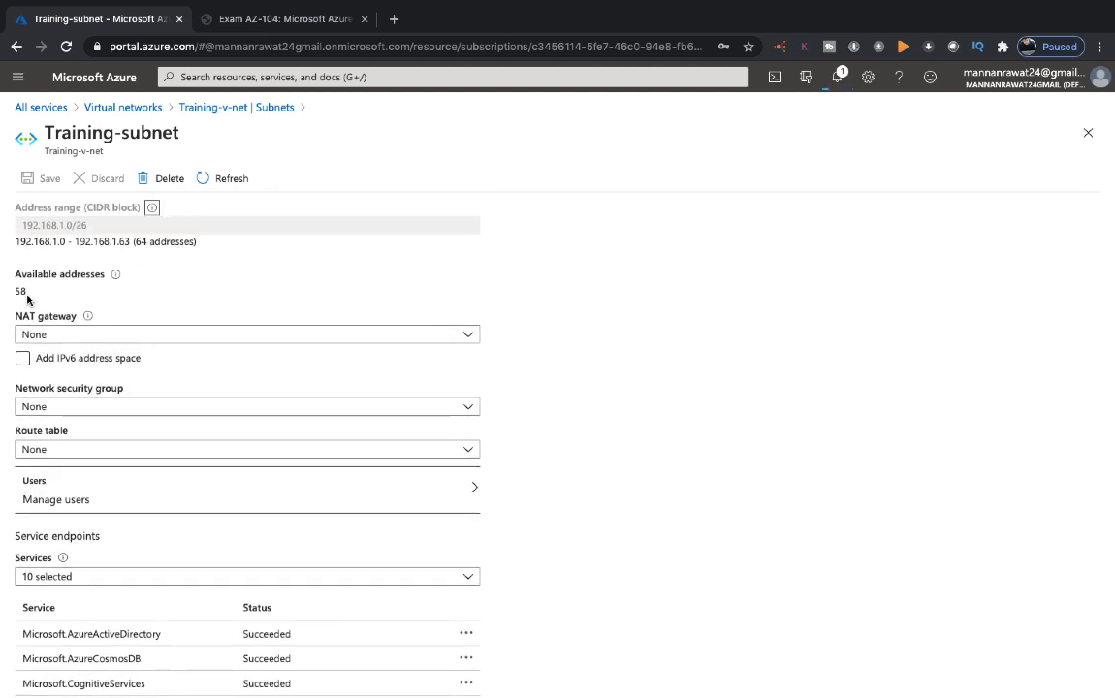
{"action": "scroll", "coordinate": [102, 307], "scroll_direction": "down", "scroll_amount": 1}
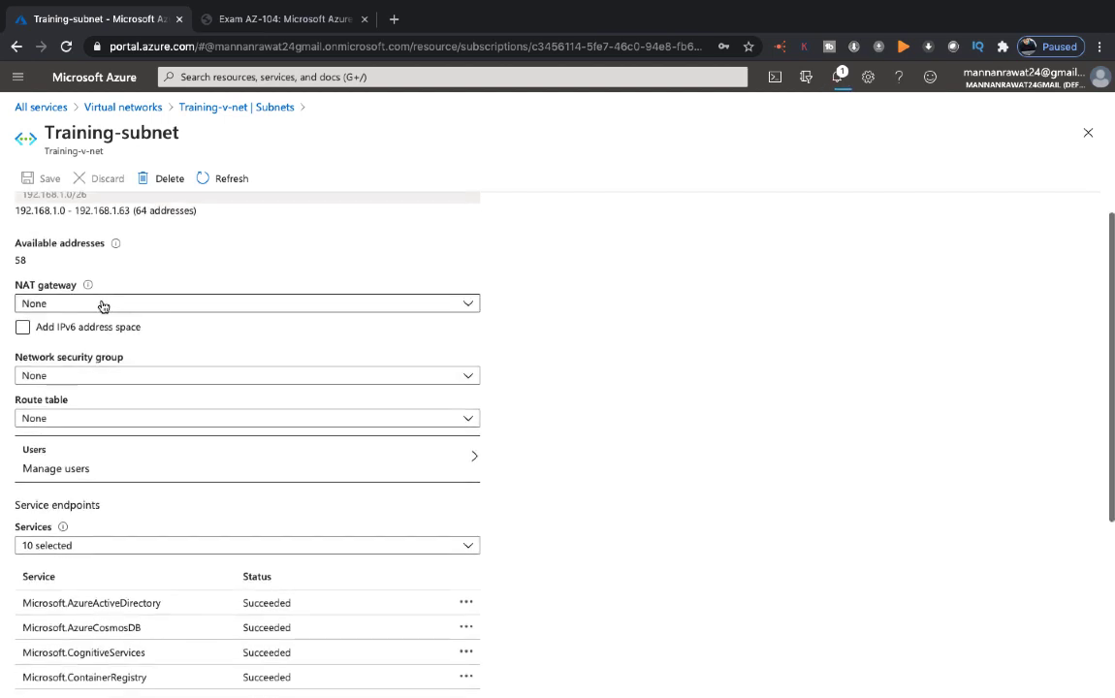
{"action": "scroll", "coordinate": [103, 307], "scroll_direction": "up", "scroll_amount": 1}
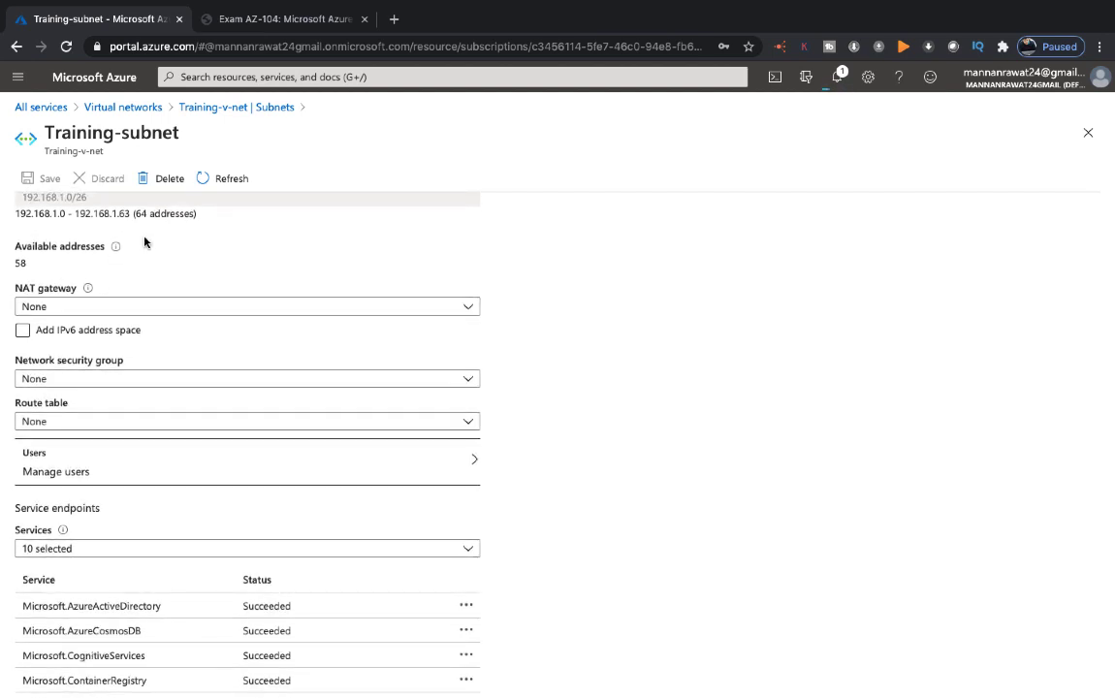
{"action": "scroll", "coordinate": [136, 309], "scroll_direction": "down", "scroll_amount": 3}
{"action": "scroll", "coordinate": [137, 308], "scroll_direction": "up", "scroll_amount": 2}
{"action": "left_click", "coordinate": [125, 306]}
{"action": "left_click", "coordinate": [125, 306]}
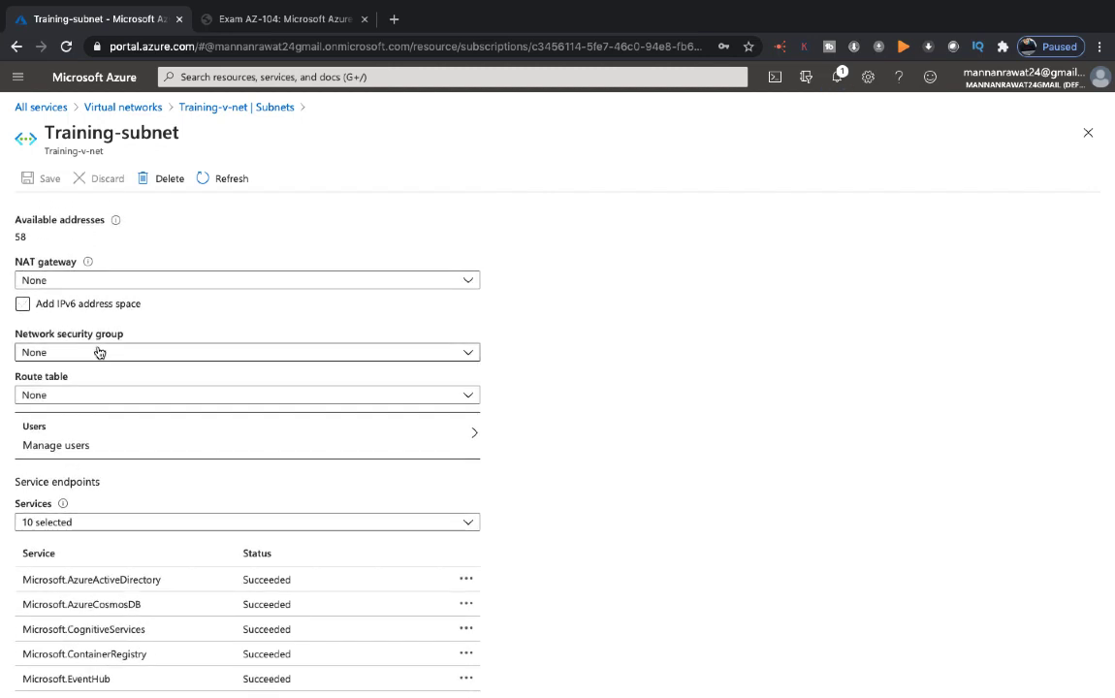
{"action": "left_click", "coordinate": [93, 394]}
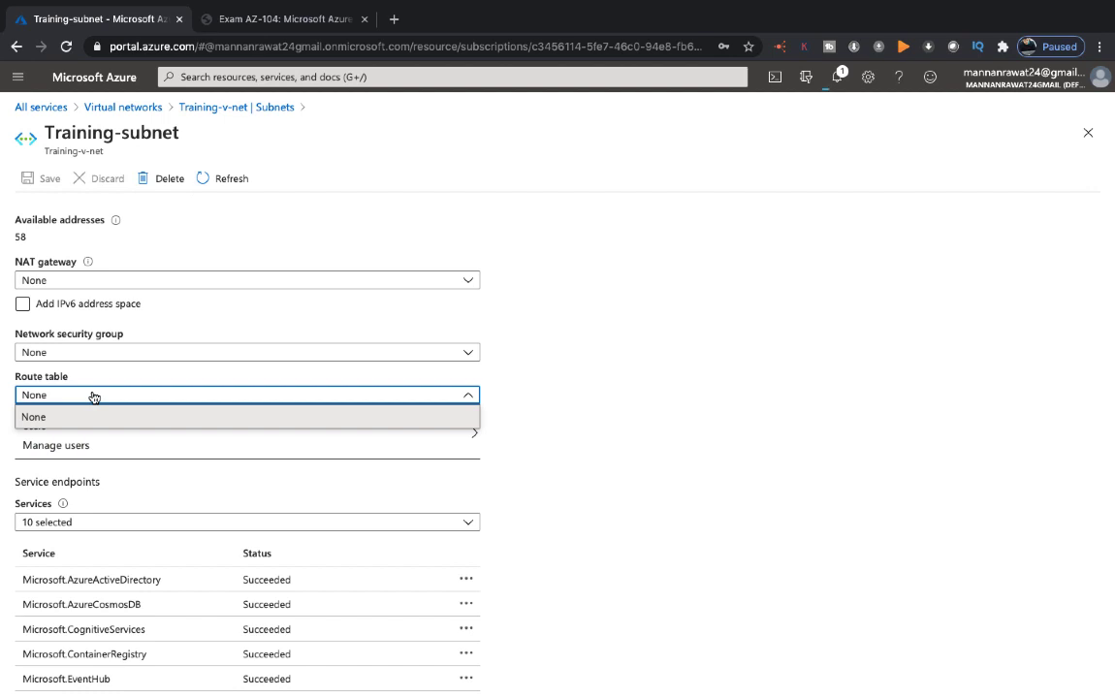
{"action": "left_click", "coordinate": [518, 317]}
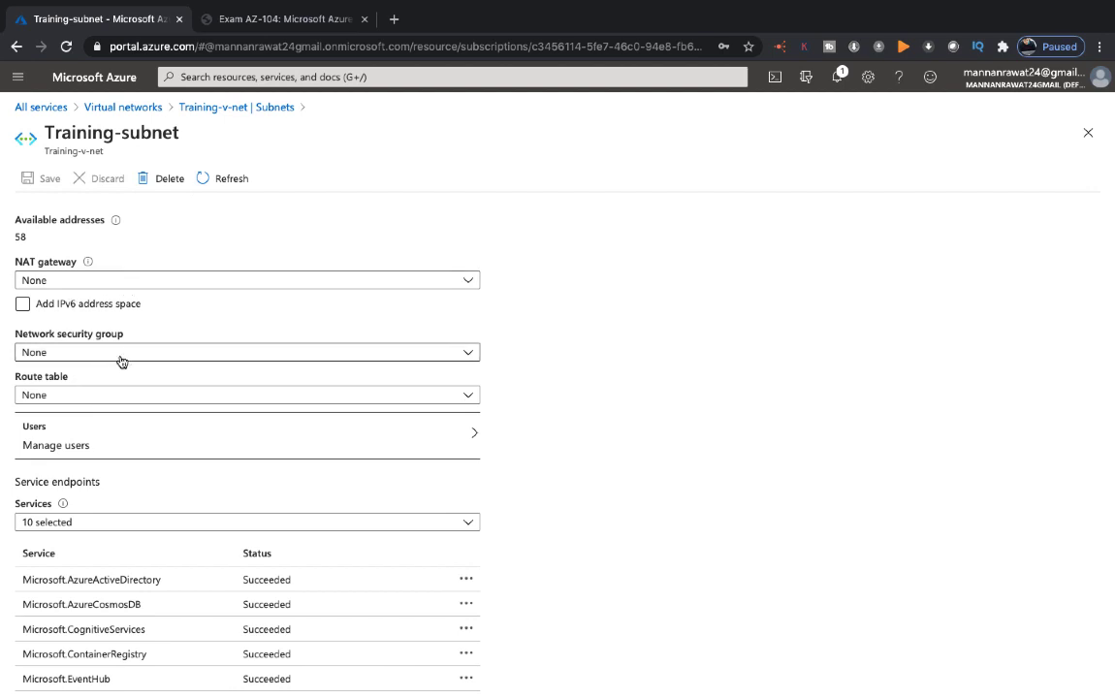
{"action": "scroll", "coordinate": [102, 541], "scroll_direction": "down", "scroll_amount": 3}
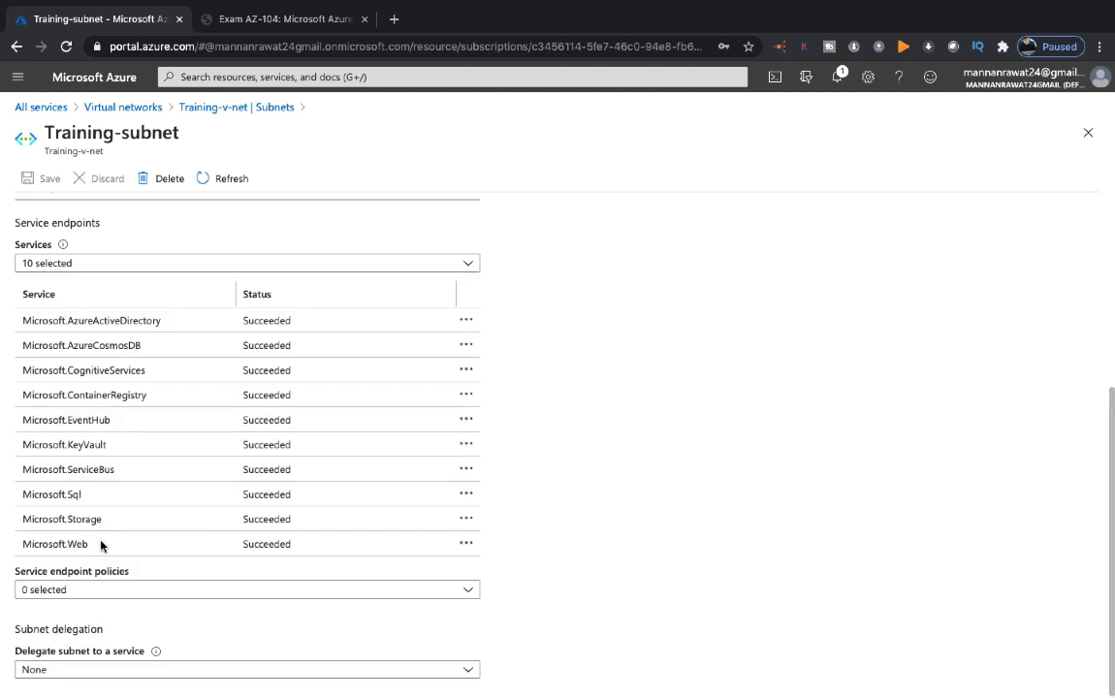
{"action": "scroll", "coordinate": [102, 541], "scroll_direction": "up", "scroll_amount": 4}
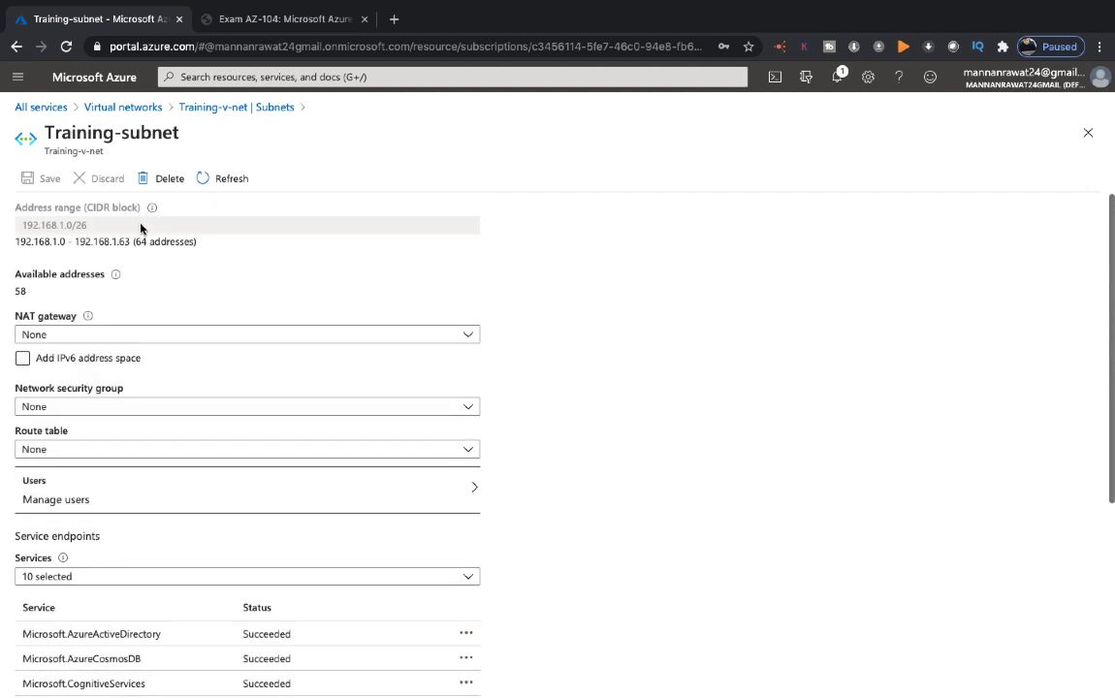
{"action": "left_click", "coordinate": [128, 105]}
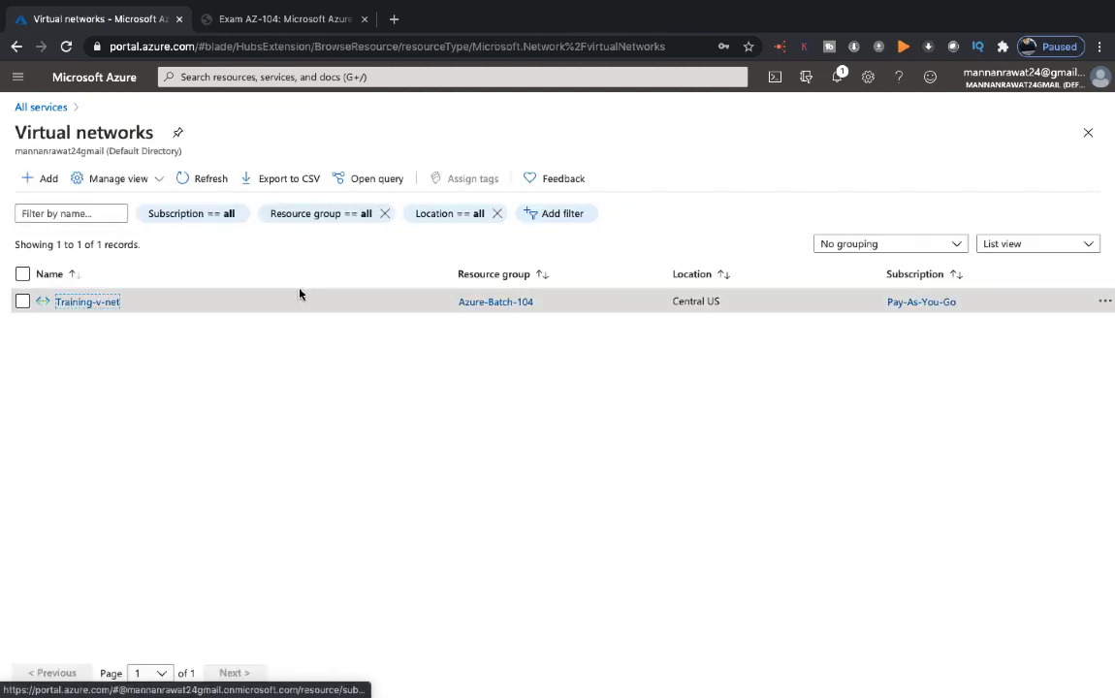
Review Training-v-net's DDoS protection, Firewall, and DNS servers (Default, Azure-provided) settings
{"action": "left_click", "coordinate": [85, 302]}
{"action": "scroll", "coordinate": [370, 430], "scroll_direction": "down", "scroll_amount": 1}
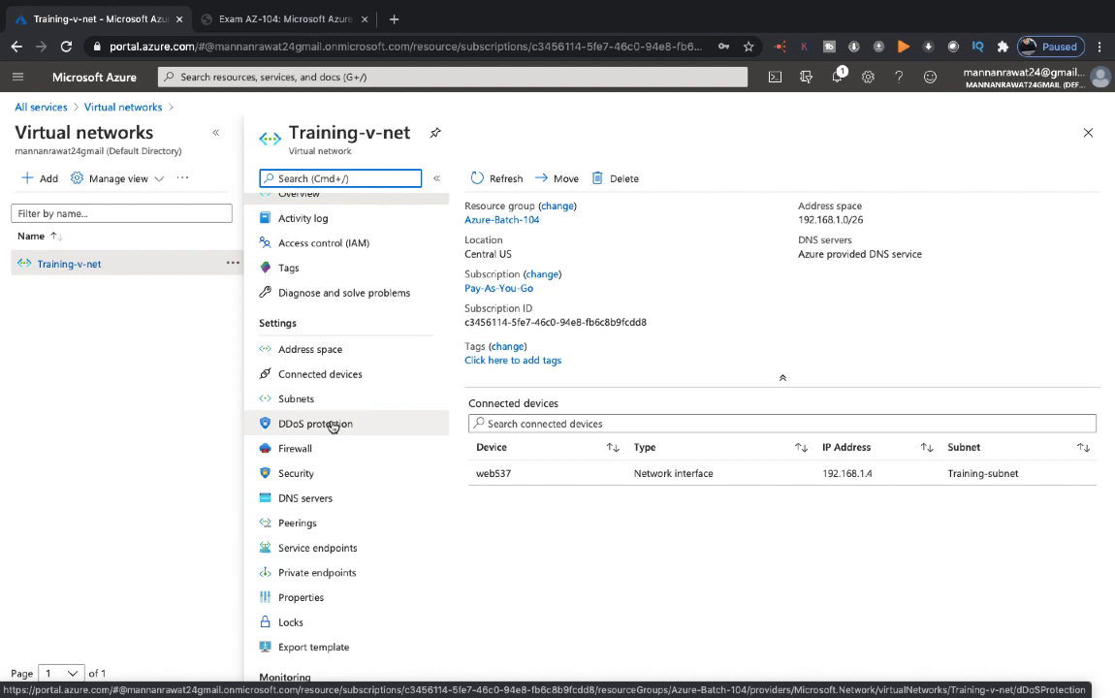
{"action": "left_click", "coordinate": [331, 426]}
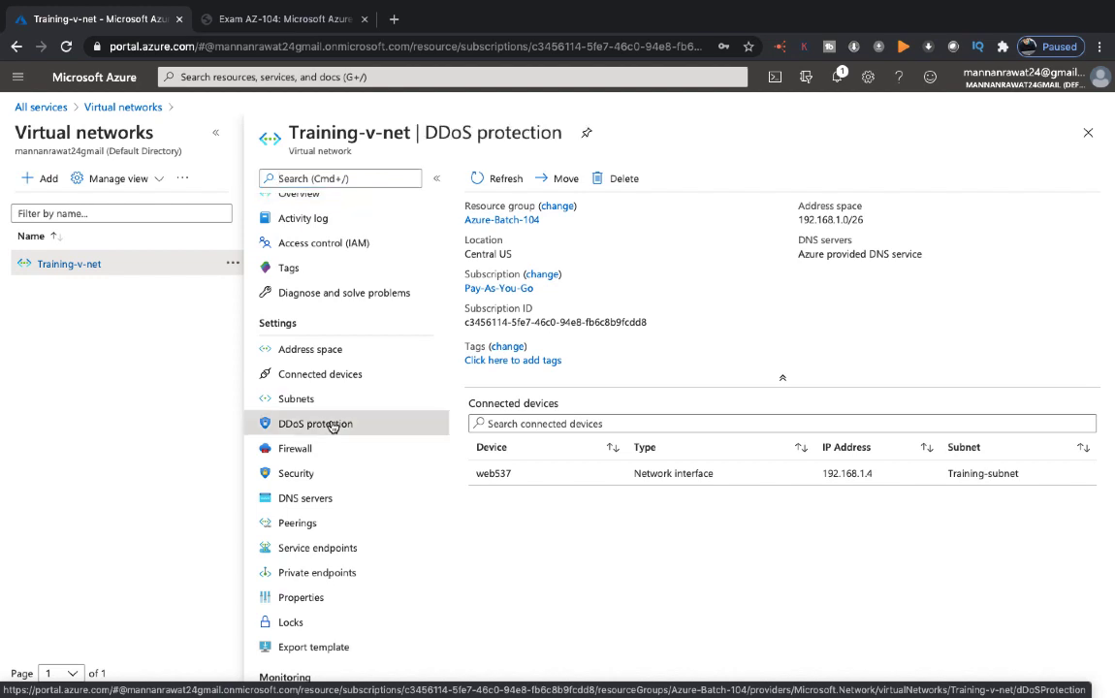
{"action": "left_click", "coordinate": [298, 452]}
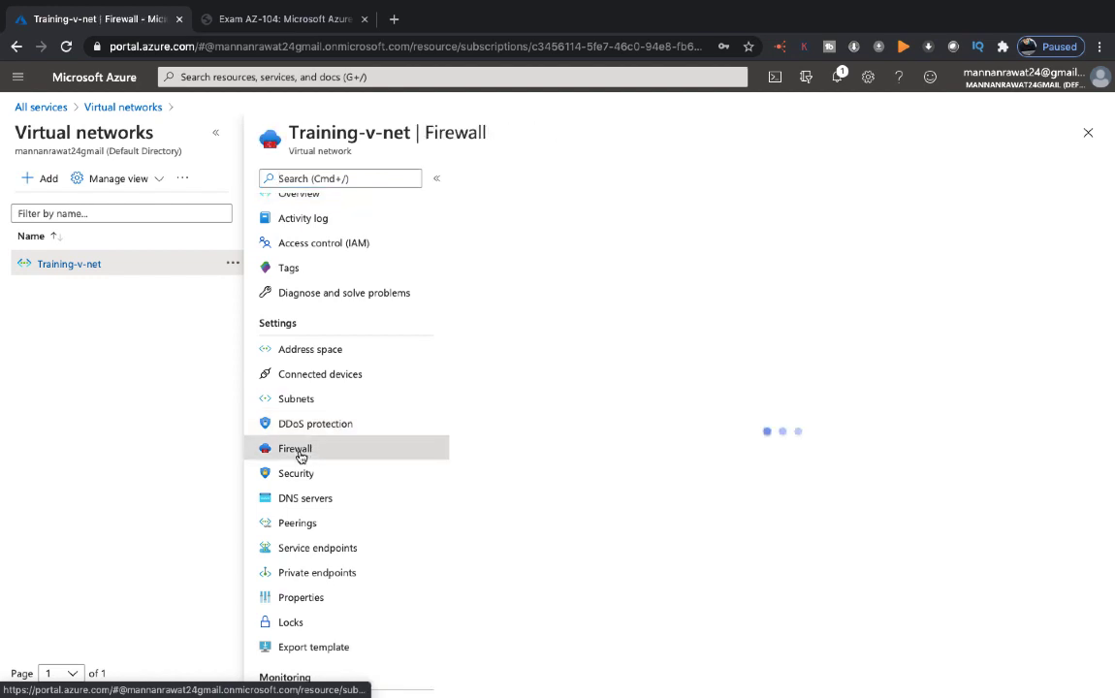
{"action": "left_click", "coordinate": [308, 502]}
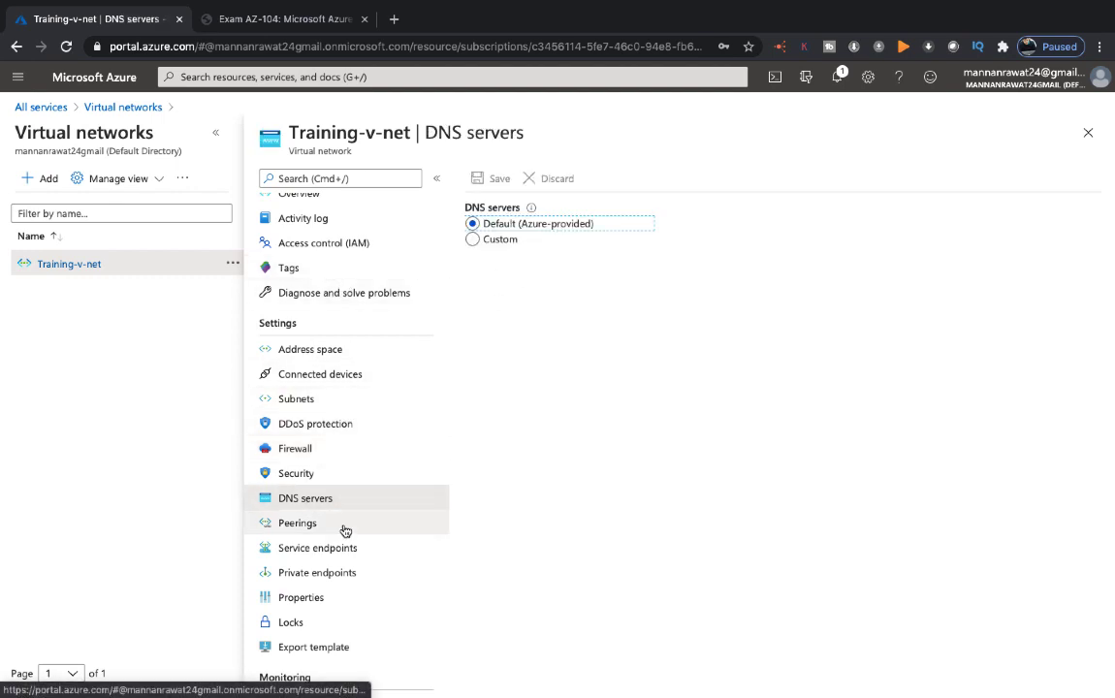
{"action": "left_click", "coordinate": [51, 107]}
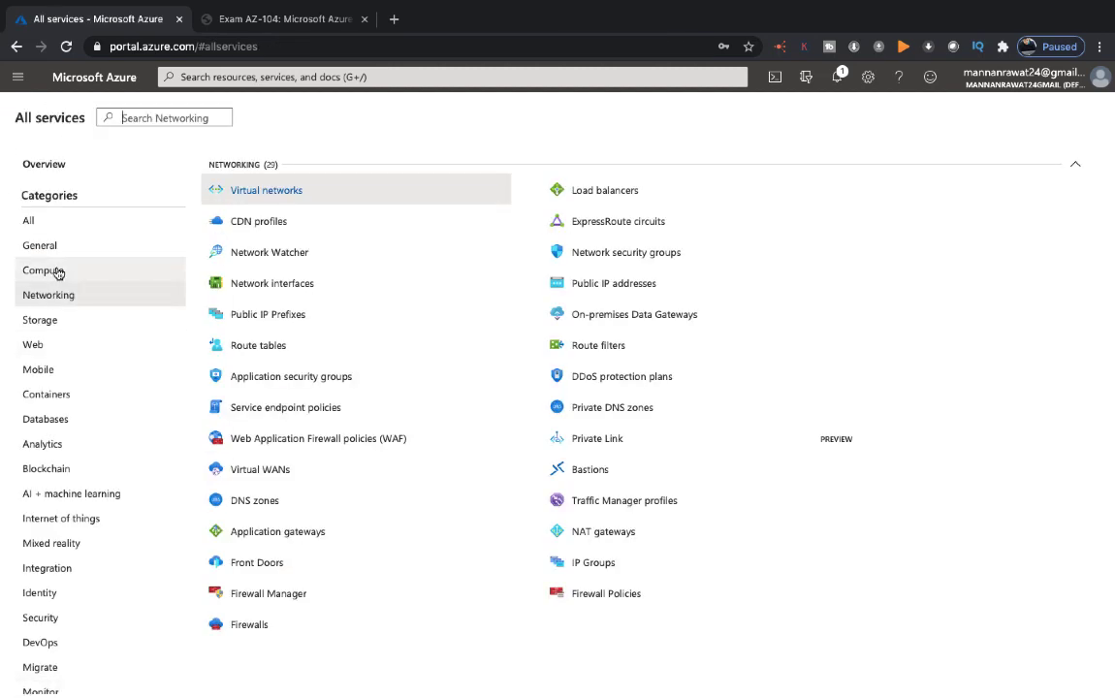
Copy the web VM's public IP 104.208.35.8 from its overview, then switch to the desktop
{"action": "left_click", "coordinate": [58, 272]}
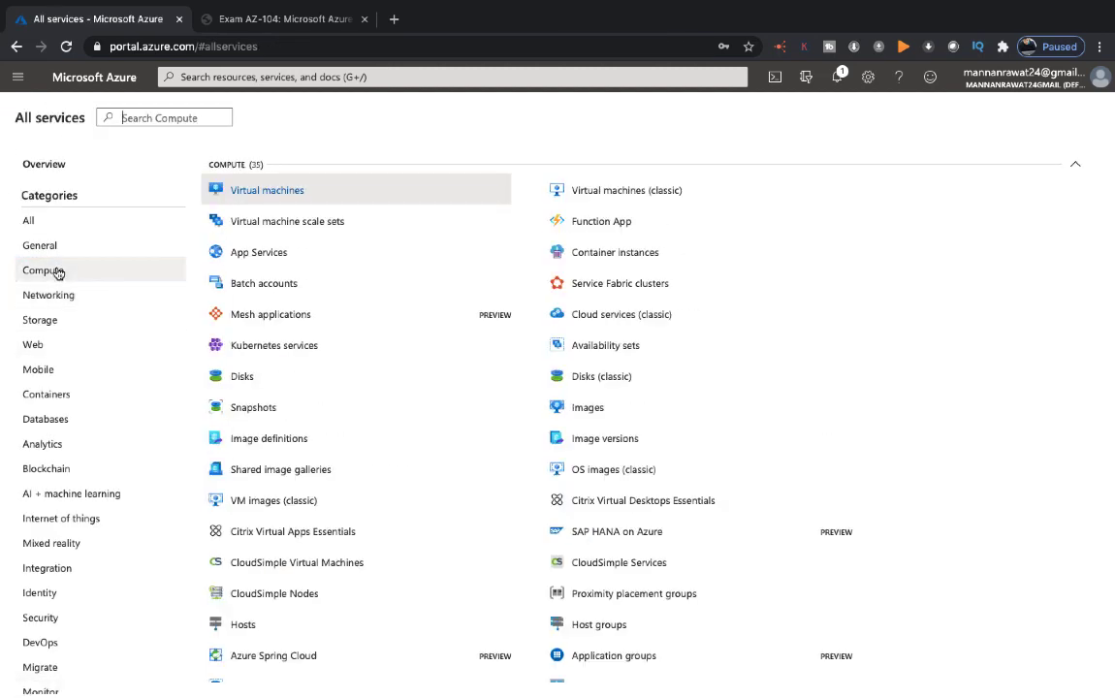
{"action": "left_click", "coordinate": [271, 190]}
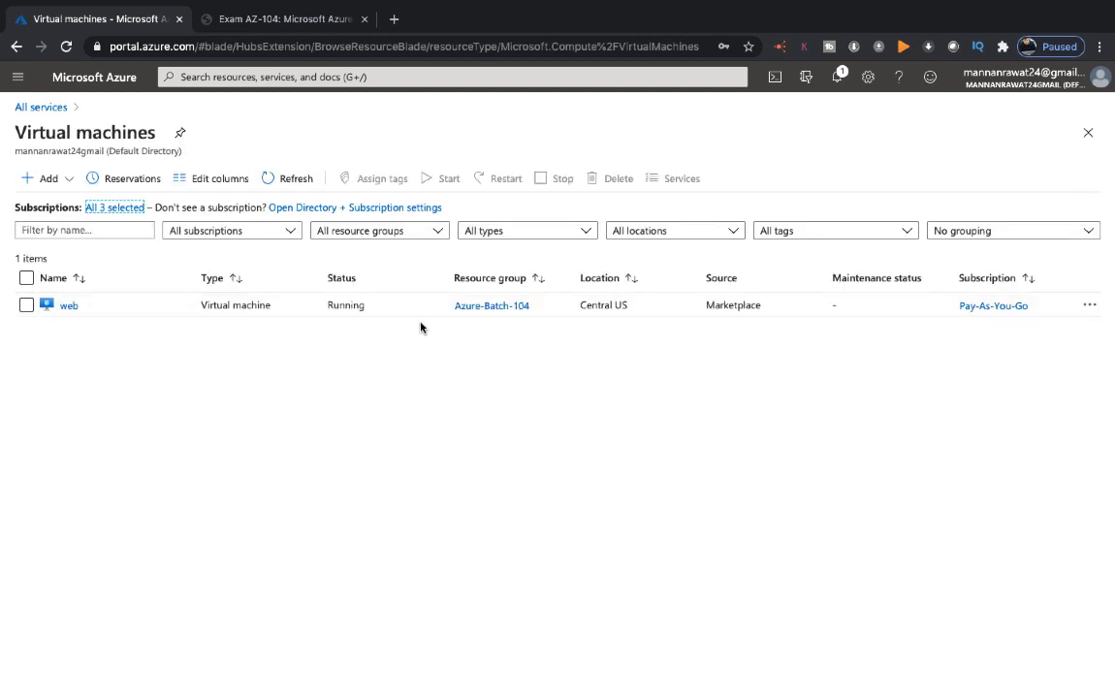
{"action": "left_click", "coordinate": [69, 307]}
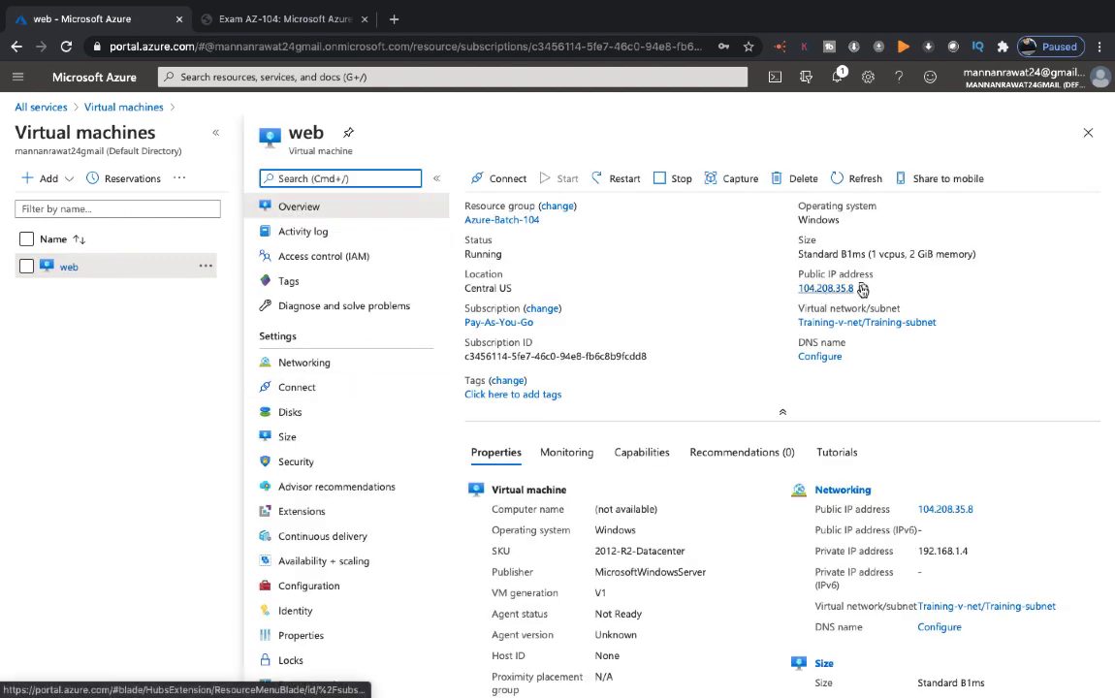
{"action": "left_click", "coordinate": [866, 292]}
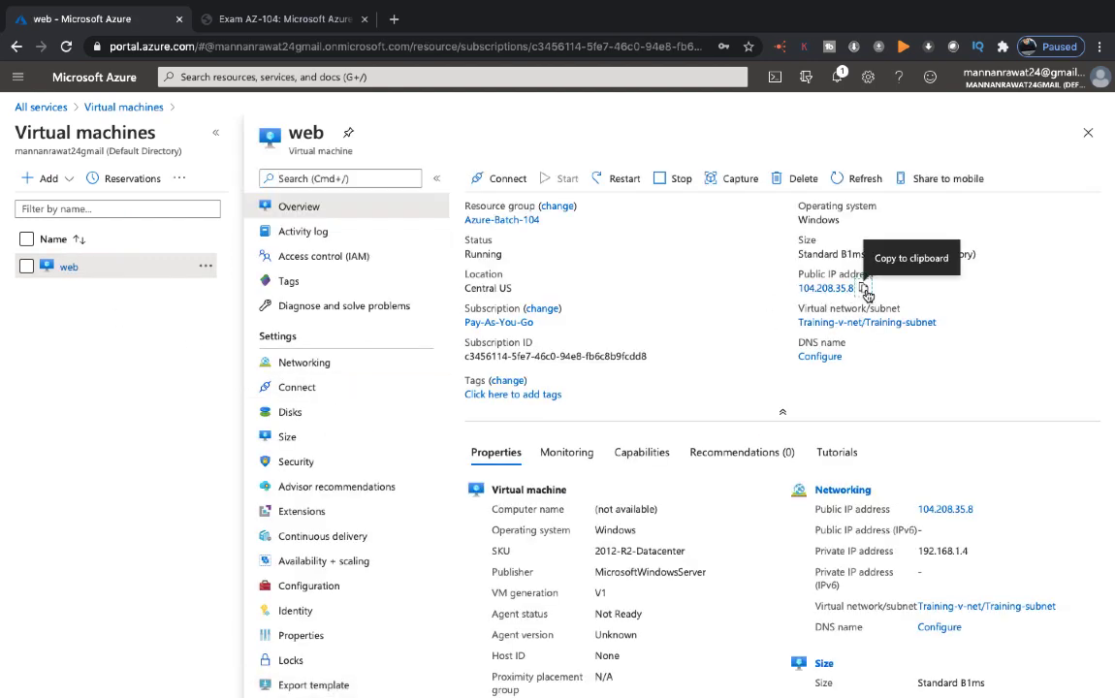
{"action": "key", "text": "ctrl+Left"}
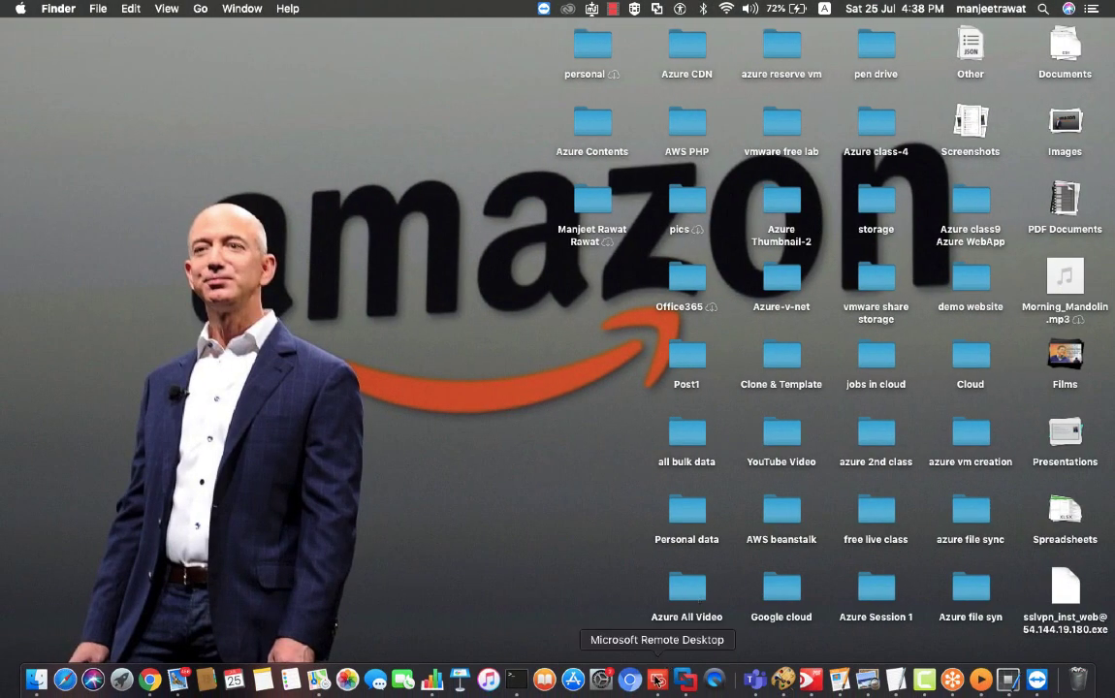
{"action": "right_click", "coordinate": [657, 681]}
Paste 104.208.35.8 as AzureVMss-1's PC name, then connect and accept the unverified certificate
{"action": "left_click", "coordinate": [705, 557]}
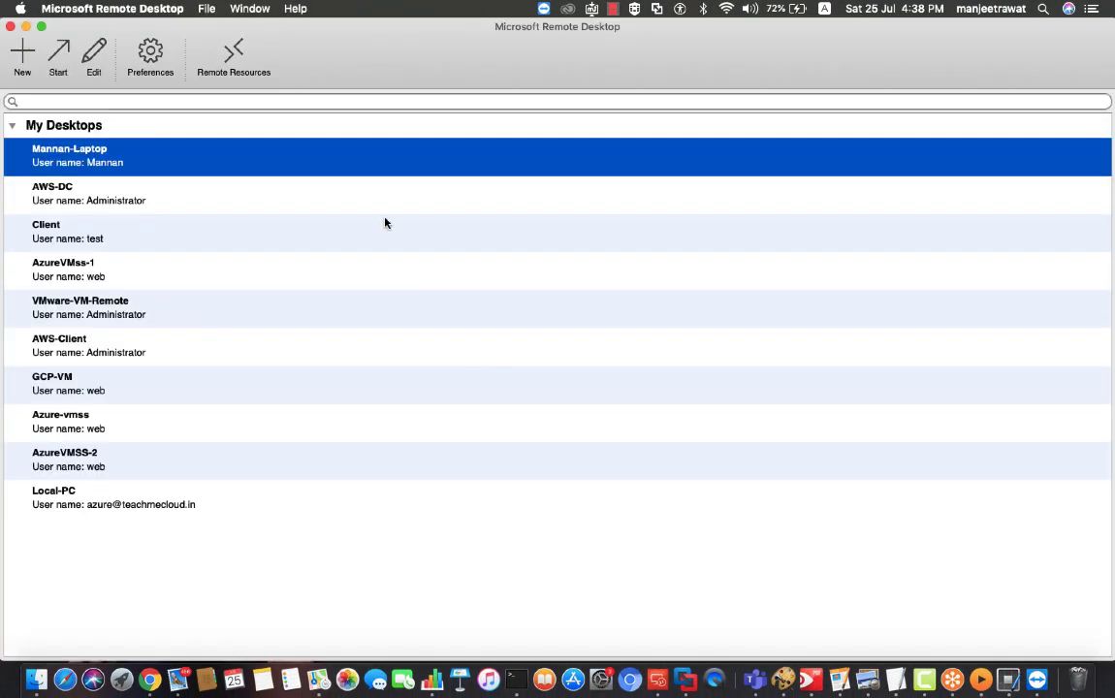
{"action": "right_click", "coordinate": [84, 277]}
{"action": "left_click", "coordinate": [101, 298]}
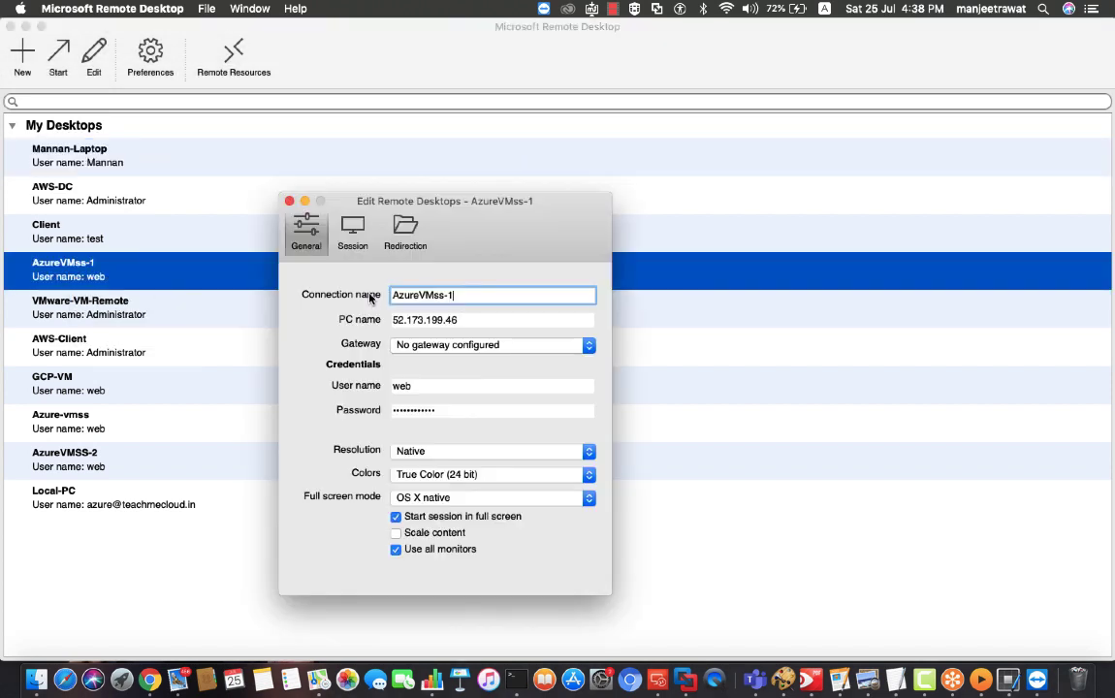
{"action": "key", "text": "Tab"}
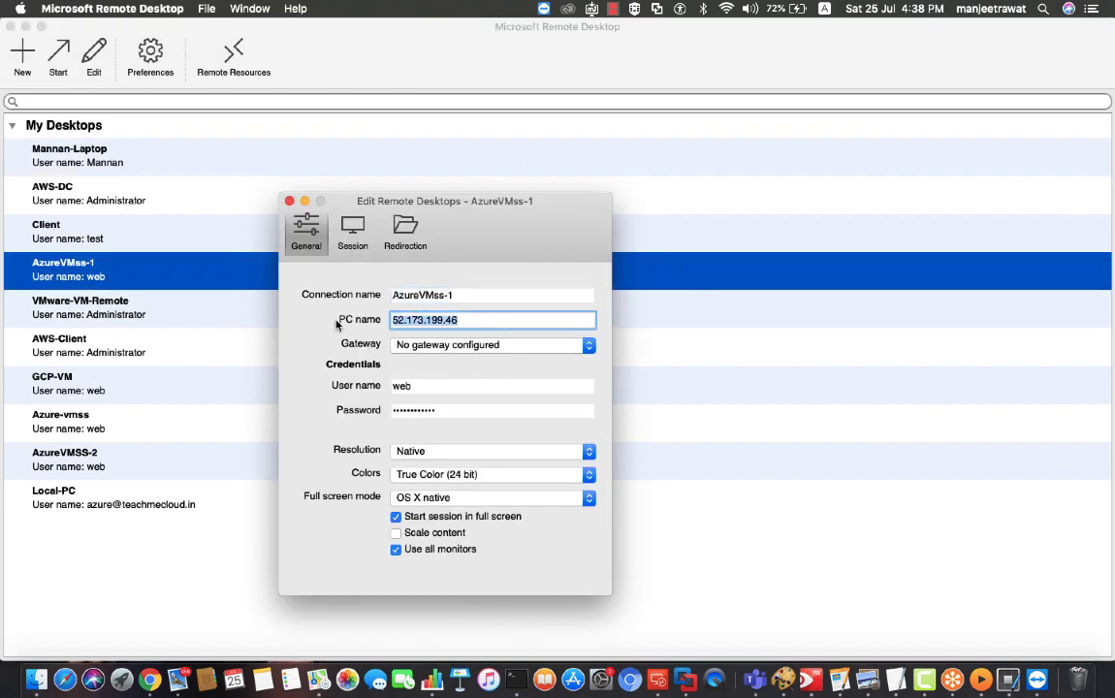
{"action": "key", "text": "super+v"}
{"action": "left_click", "coordinate": [289, 201]}
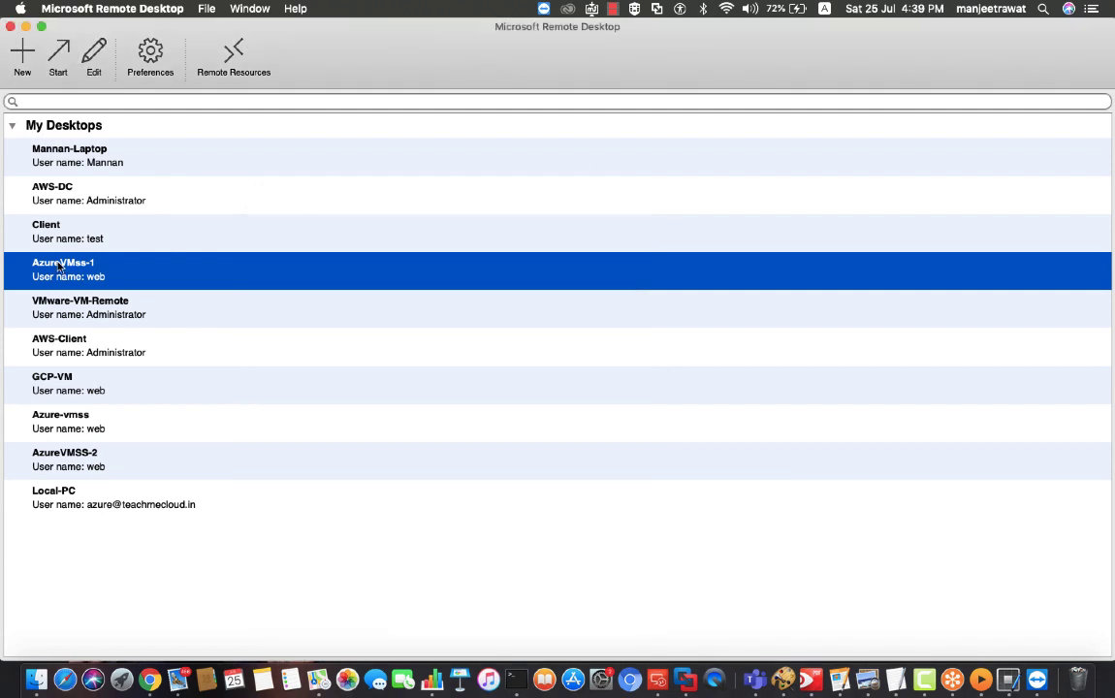
{"action": "double_click", "coordinate": [59, 268]}
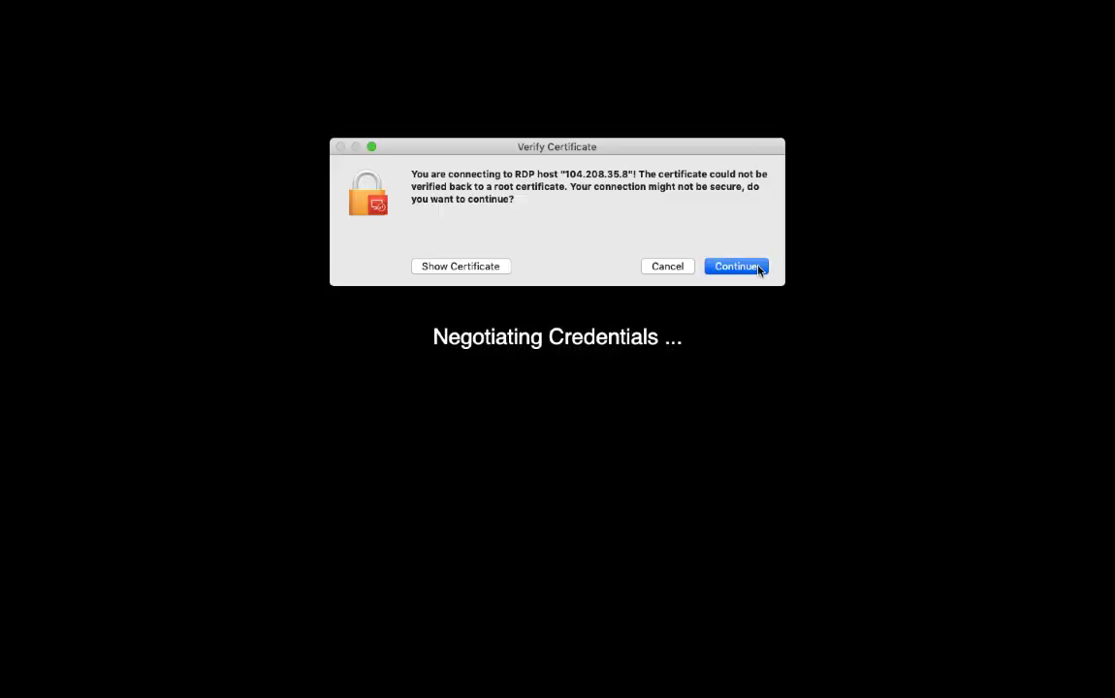
{"action": "left_click", "coordinate": [737, 266]}
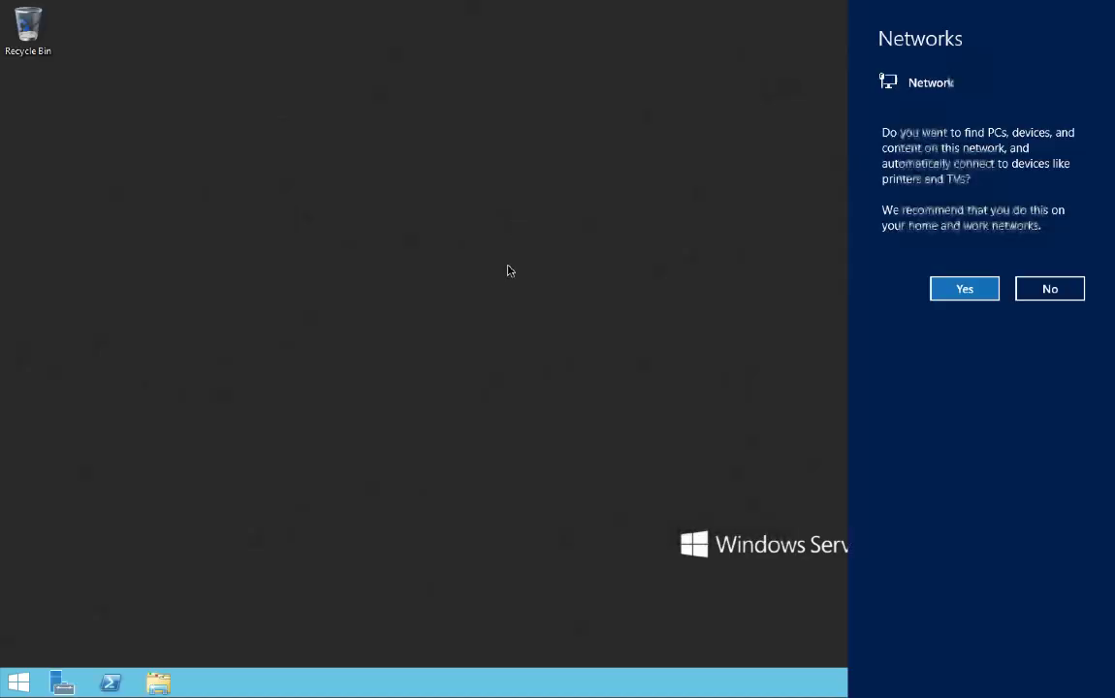
Run ipconfig in a Command Prompt on the server to show IPv4 192.168.1.4
{"action": "left_click", "coordinate": [1066, 287]}
{"action": "key", "text": "super+r"}
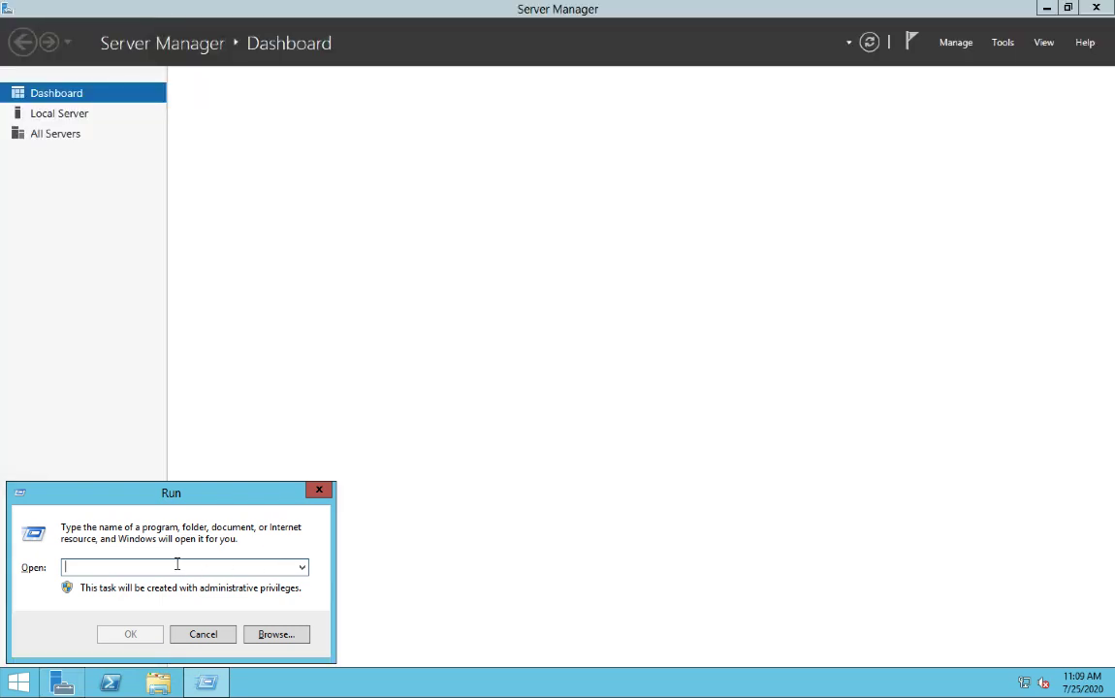
{"action": "type", "text": "cmd"}
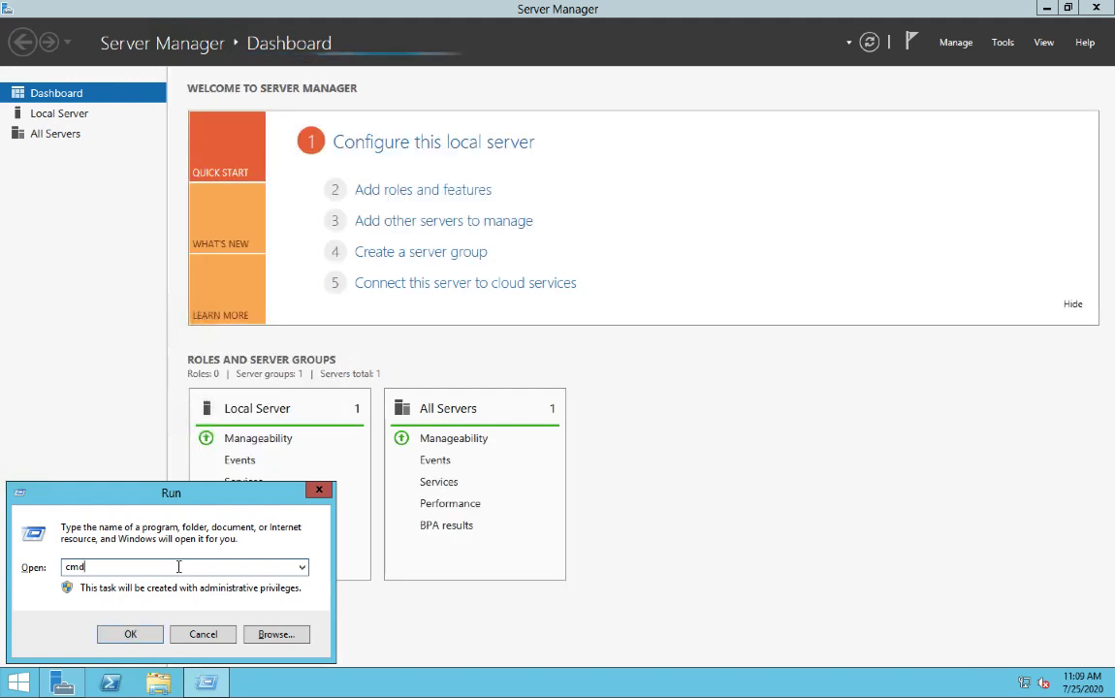
{"action": "key", "text": "Return"}
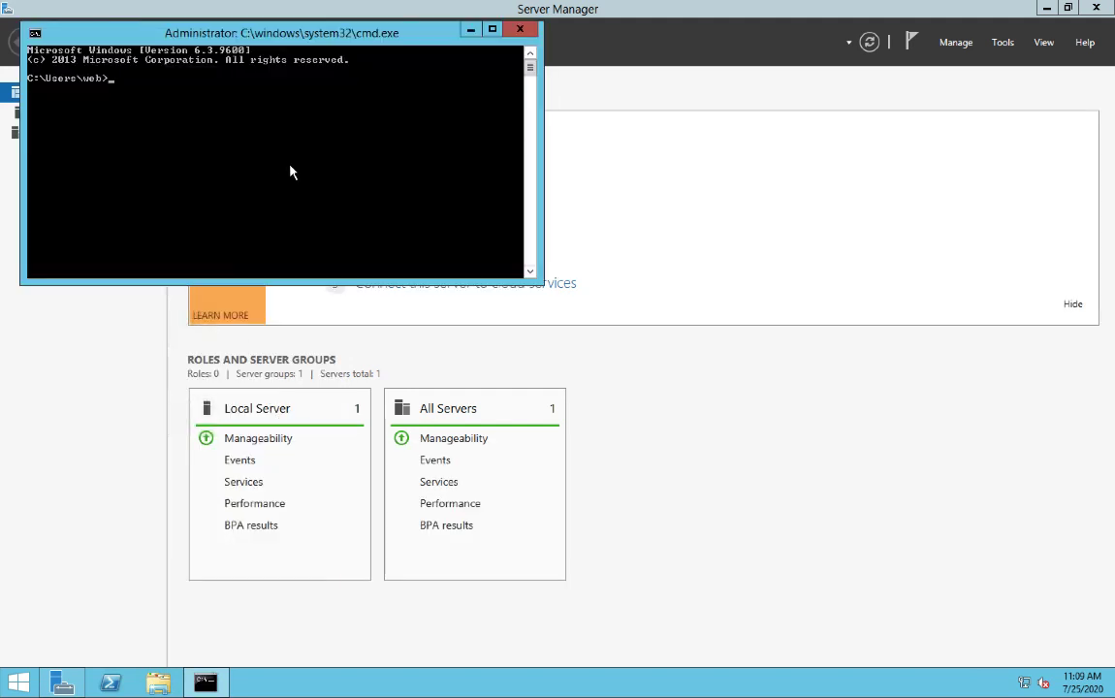
{"action": "type", "text": "ipconfig"}
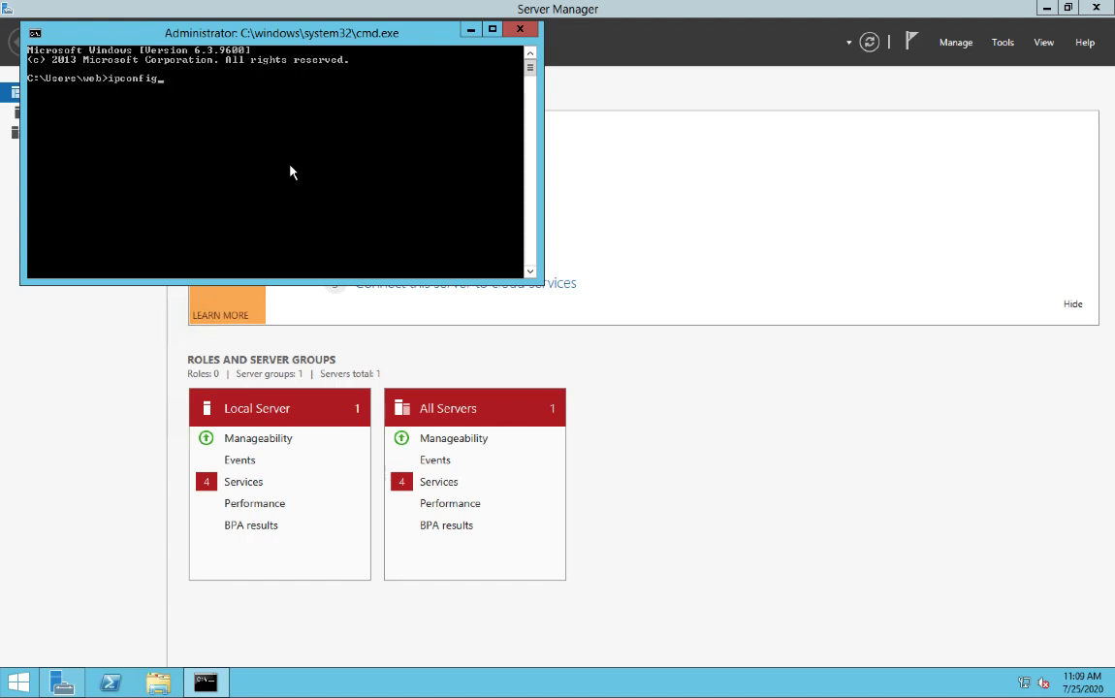
{"action": "key", "text": "Return"}
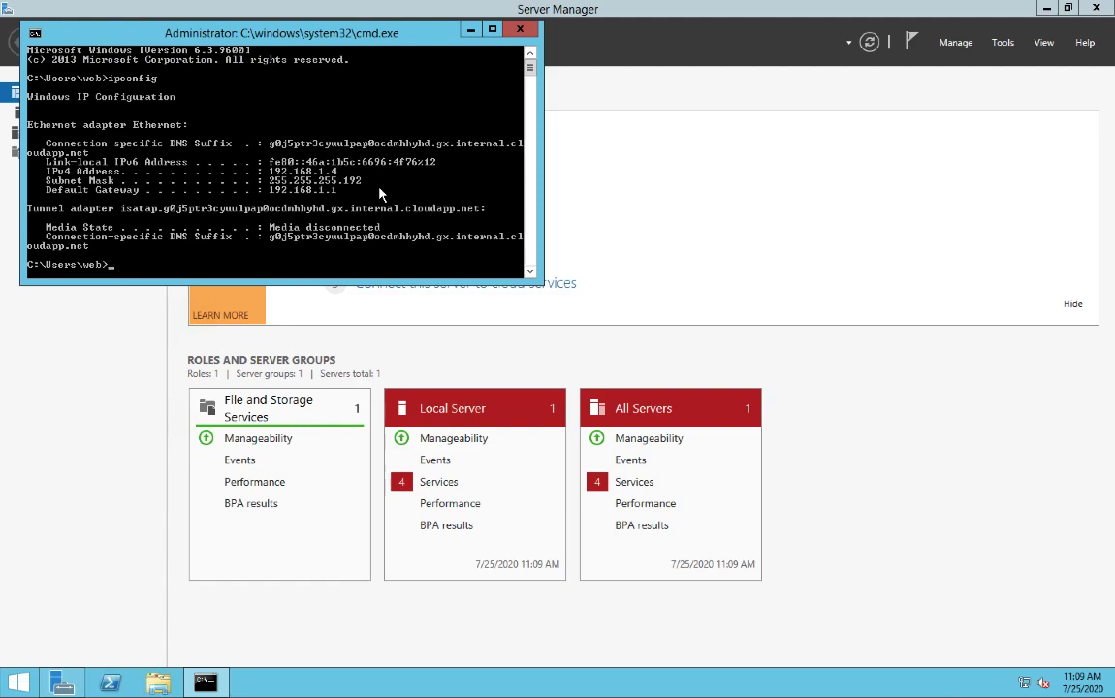
Leave the remote server session and return to the Azure portal
{"action": "key", "text": "ctrl+Right"}
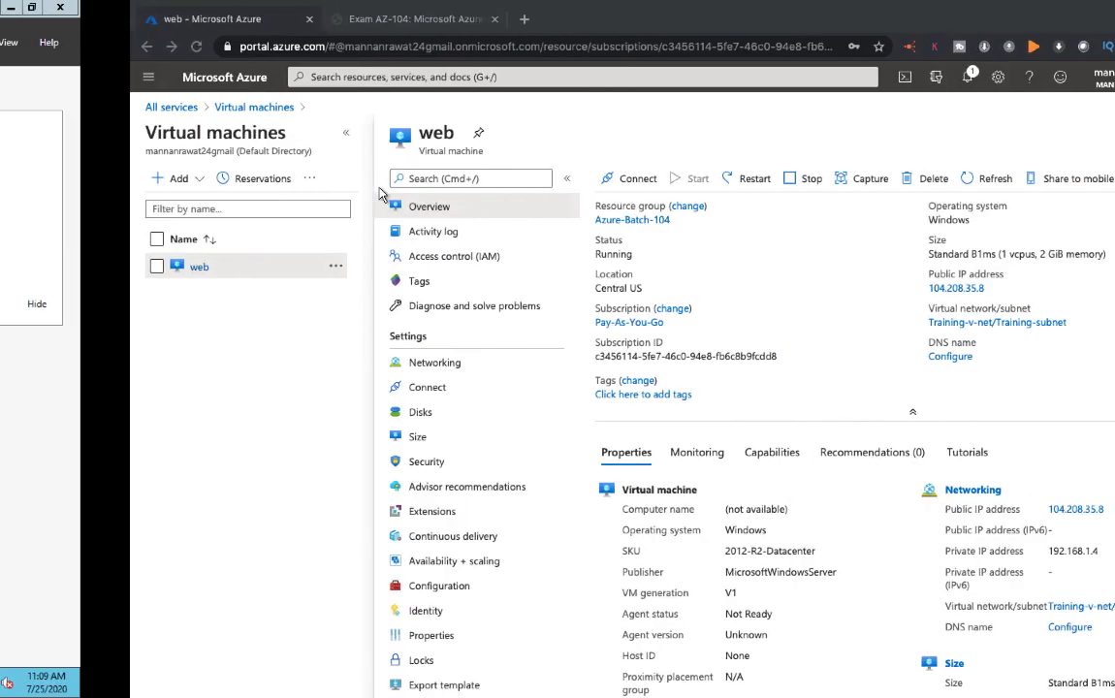
{"action": "key", "text": "ctrl+Left"}
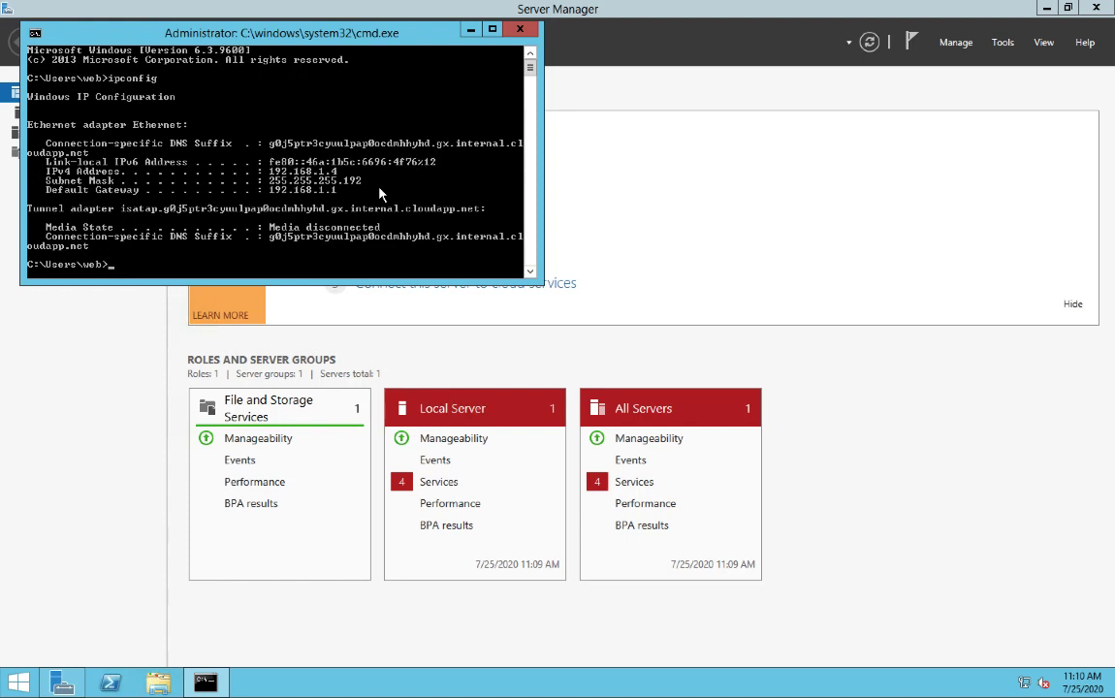
{"action": "key", "text": "ctrl+Right"}
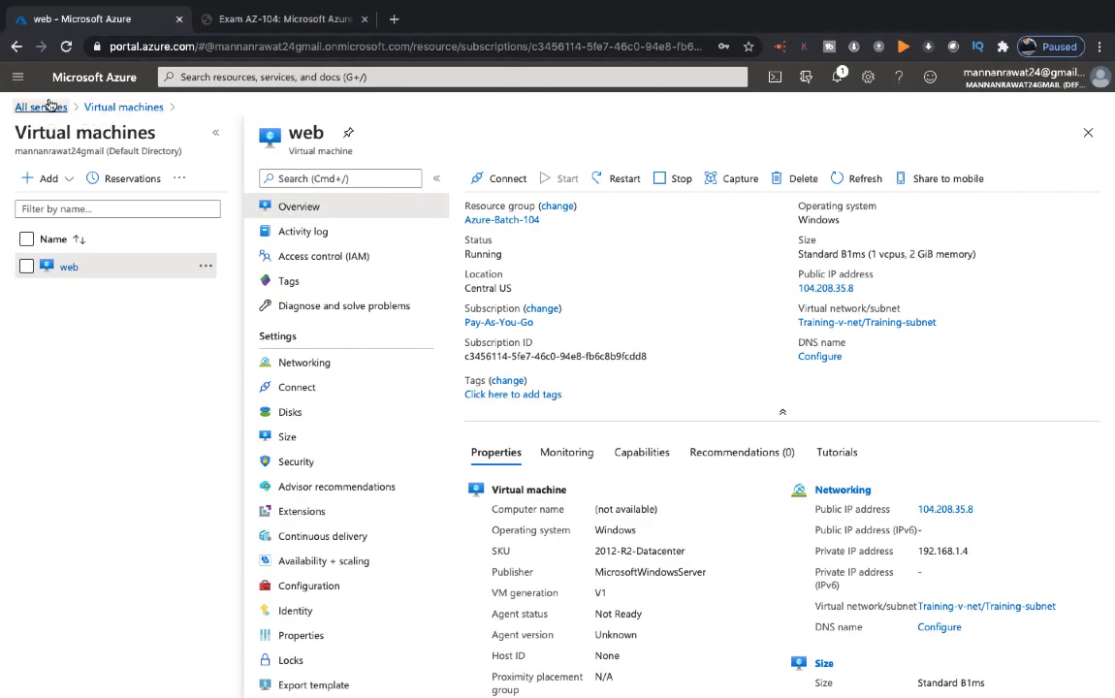
{"action": "left_click", "coordinate": [42, 107]}
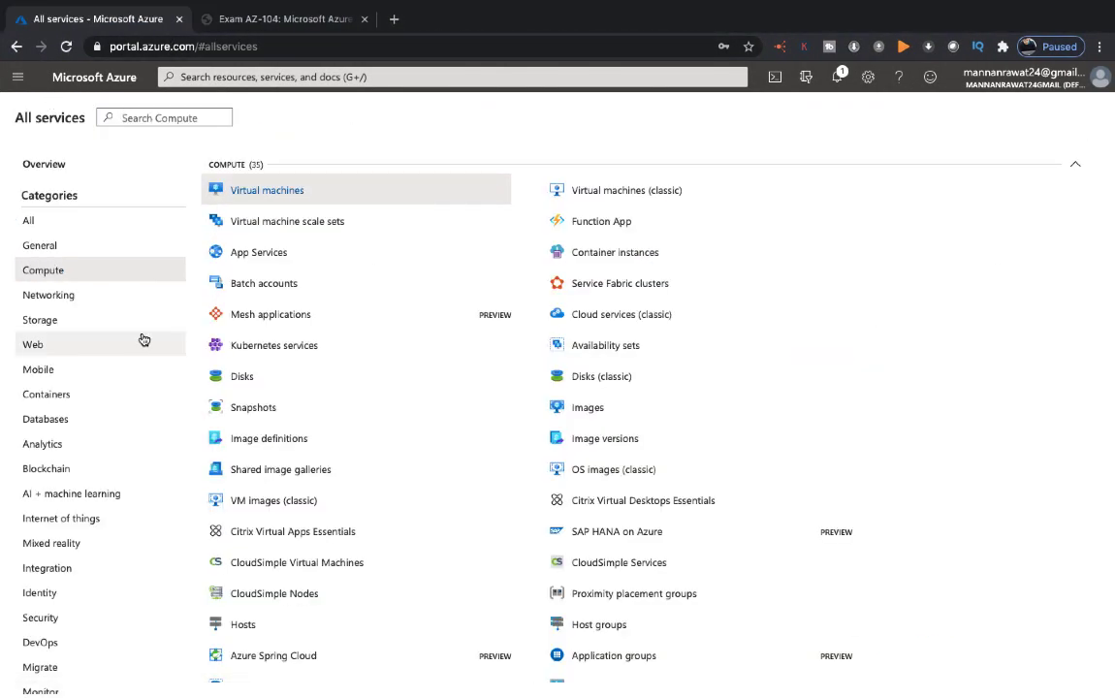
Add a virtual network named Class-v-net in Azure-Batch-104, Central US, and proceed to IP Addresses
{"action": "left_click", "coordinate": [74, 295]}
{"action": "left_click", "coordinate": [261, 198]}
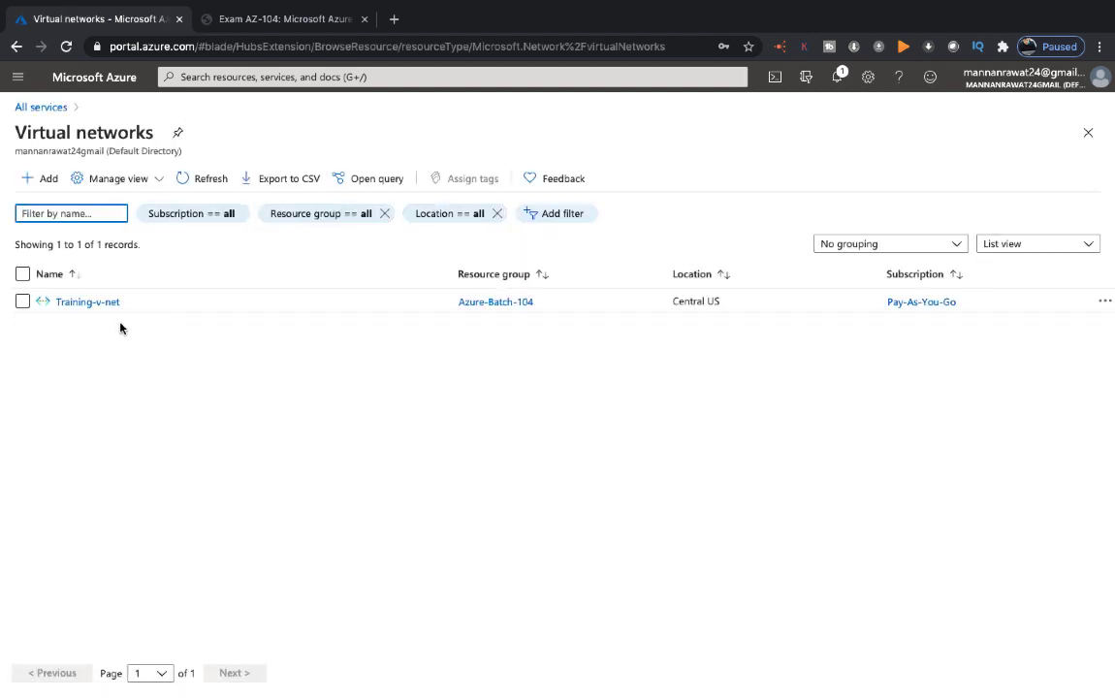
{"action": "left_click", "coordinate": [44, 179]}
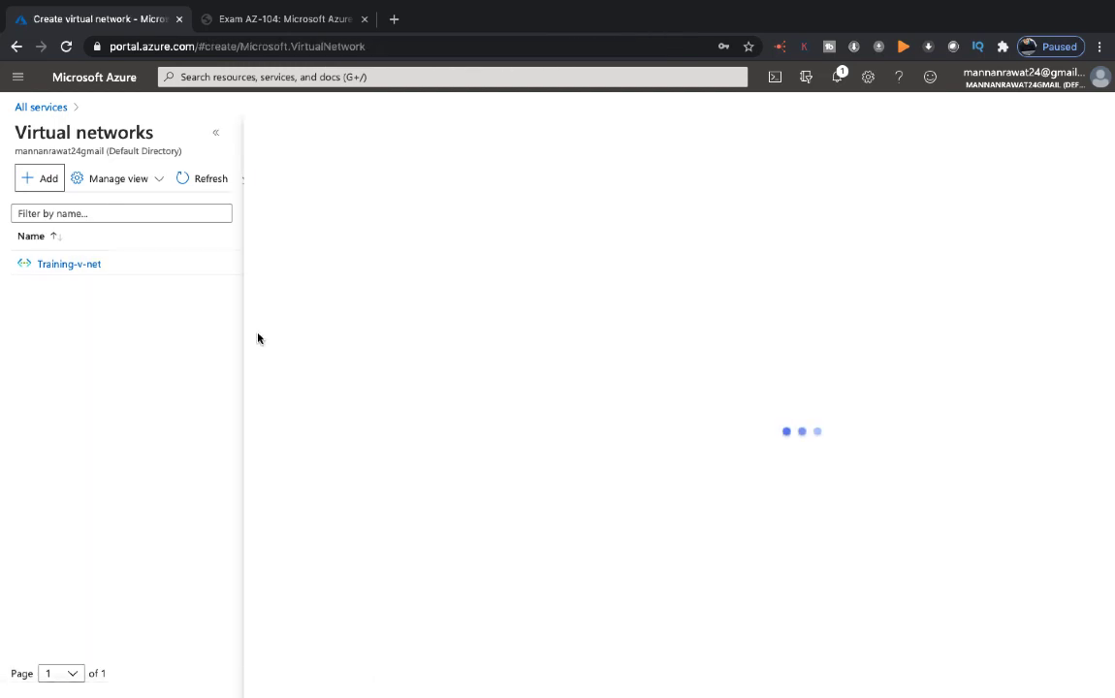
{"action": "left_click", "coordinate": [439, 347]}
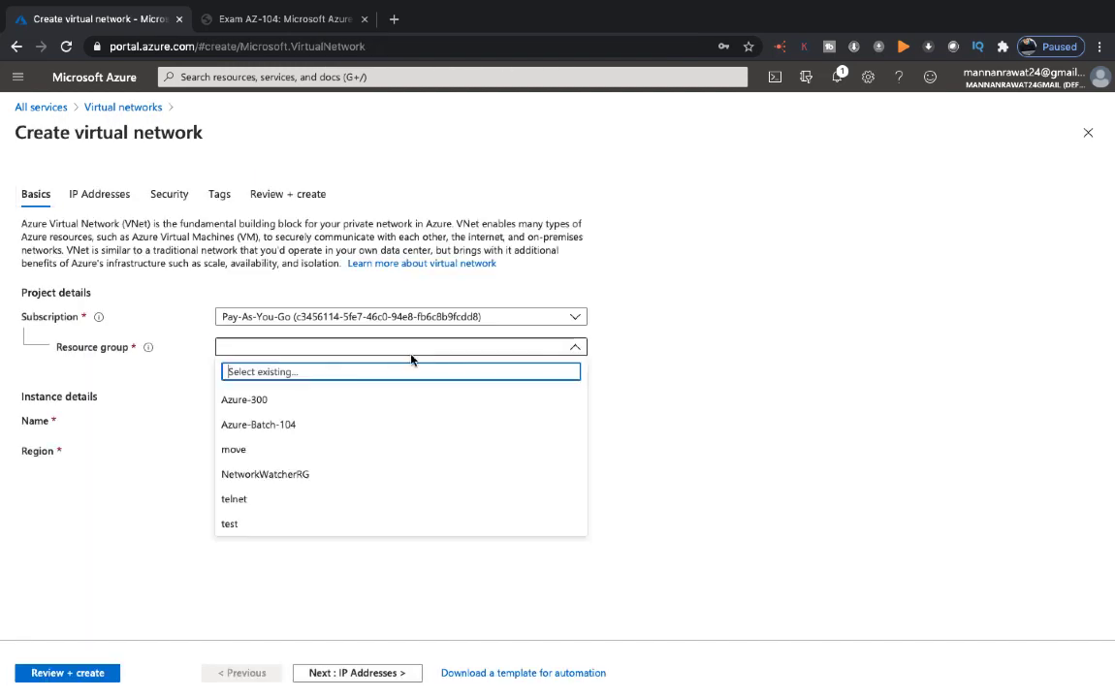
{"action": "left_click", "coordinate": [423, 424]}
{"action": "left_click", "coordinate": [282, 427]}
{"action": "type", "text": "Class-v-net"}
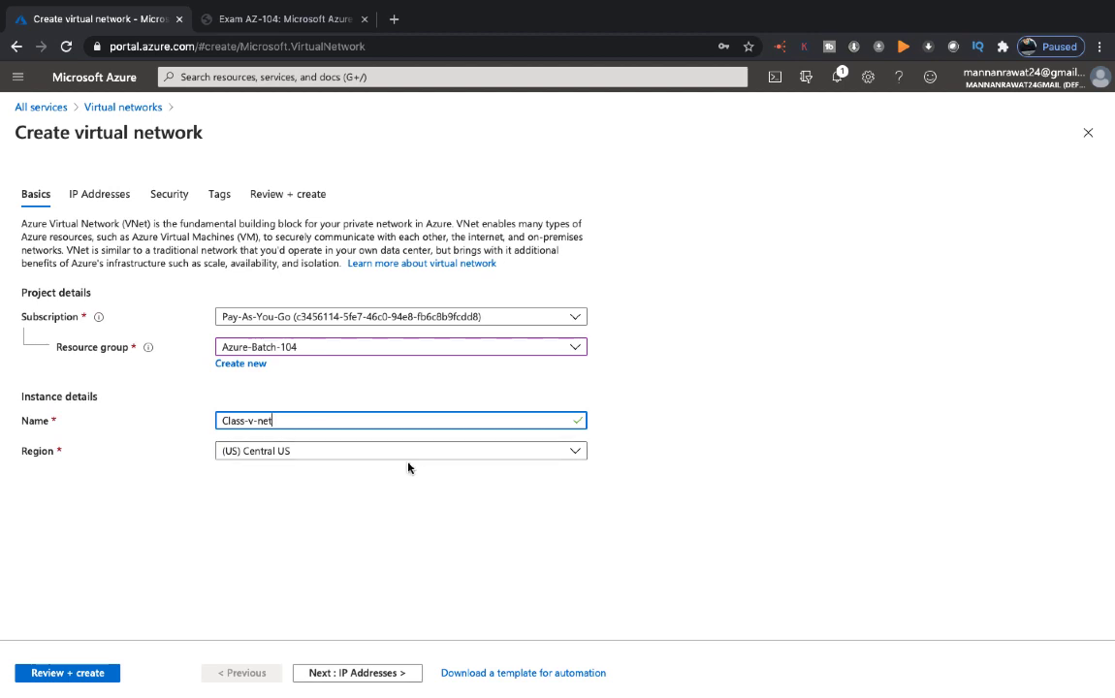
{"action": "left_click", "coordinate": [373, 676]}
Replace the default 10.0.0.0/16 address space with 172.16.1.0/25
{"action": "left_click", "coordinate": [155, 274]}
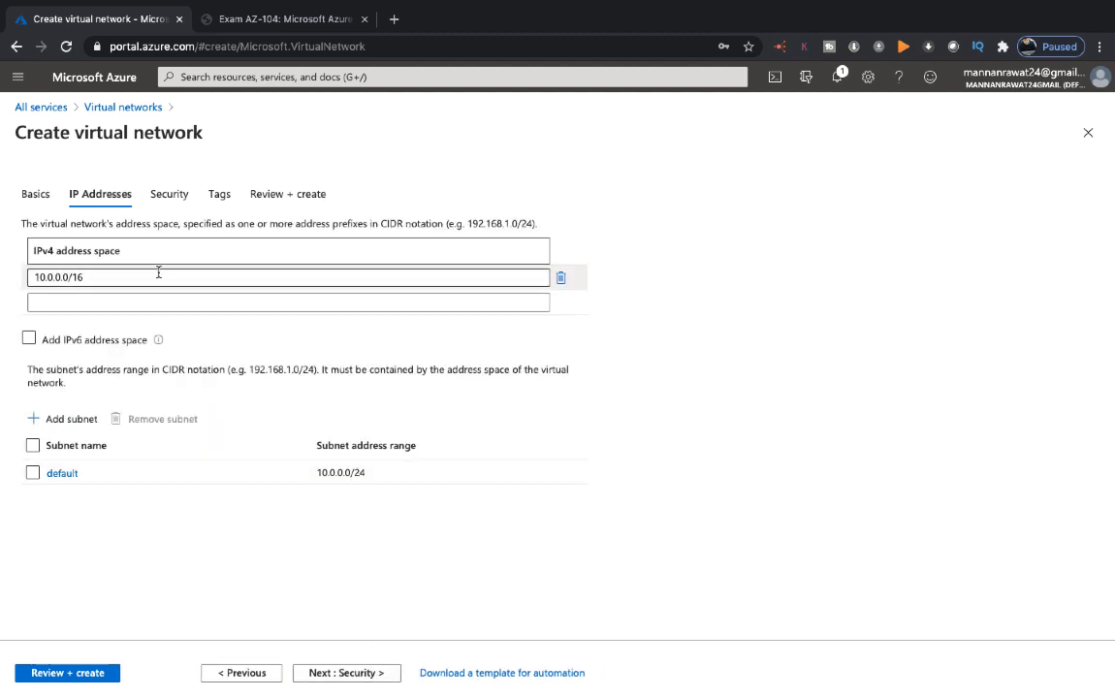
{"action": "left_click_drag", "start_coordinate": [127, 277], "coordinate": [1, 265]}
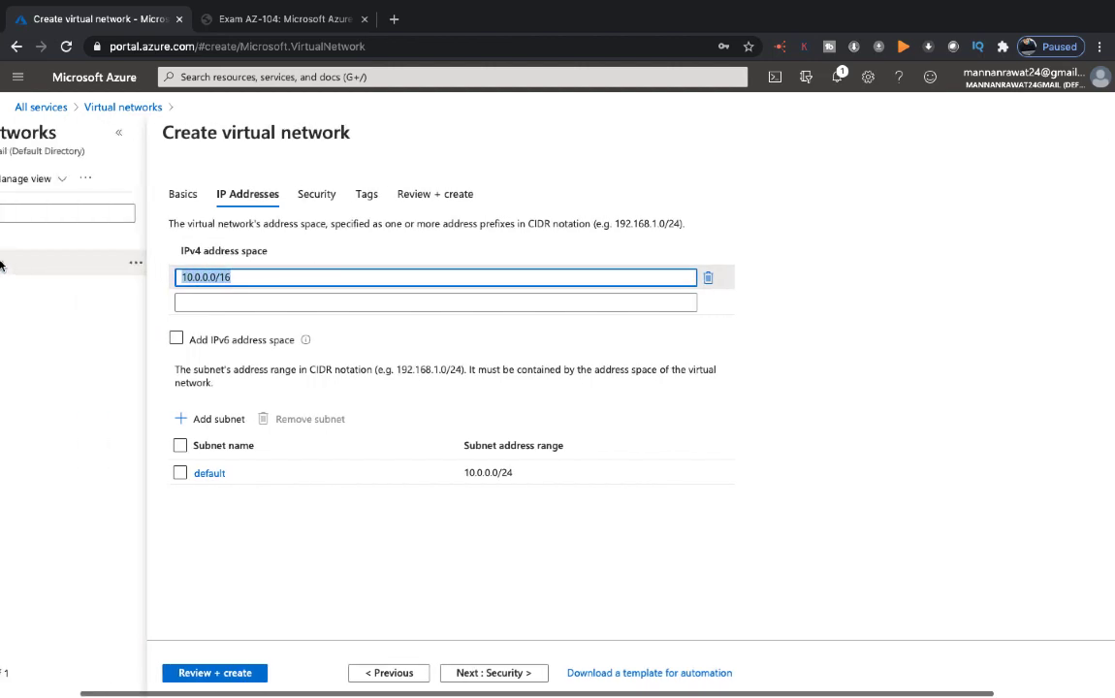
{"action": "type", "text": "19"}
{"action": "key", "text": "BackSpace"}
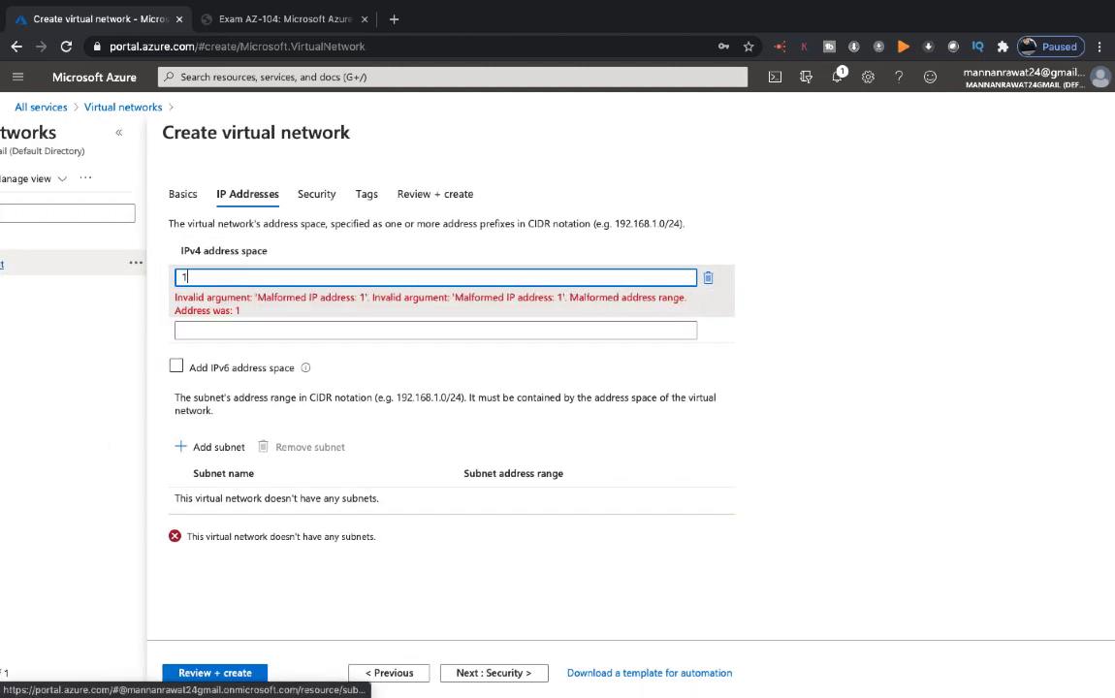
{"action": "type", "text": "72.16.1.0/"}
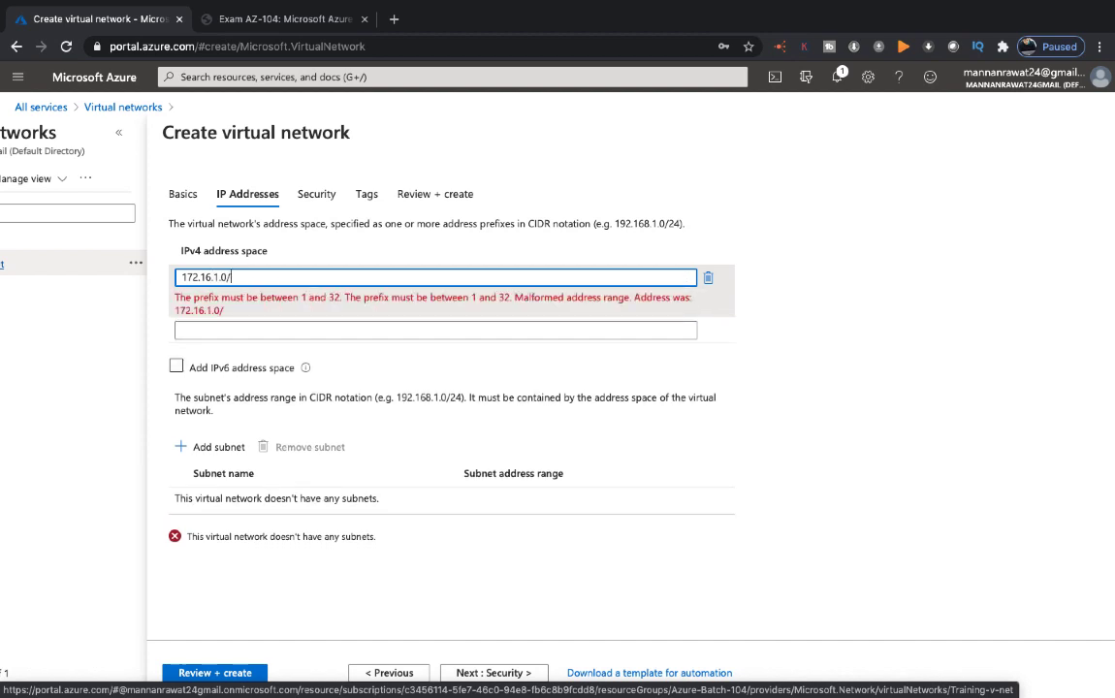
{"action": "type", "text": "25"}
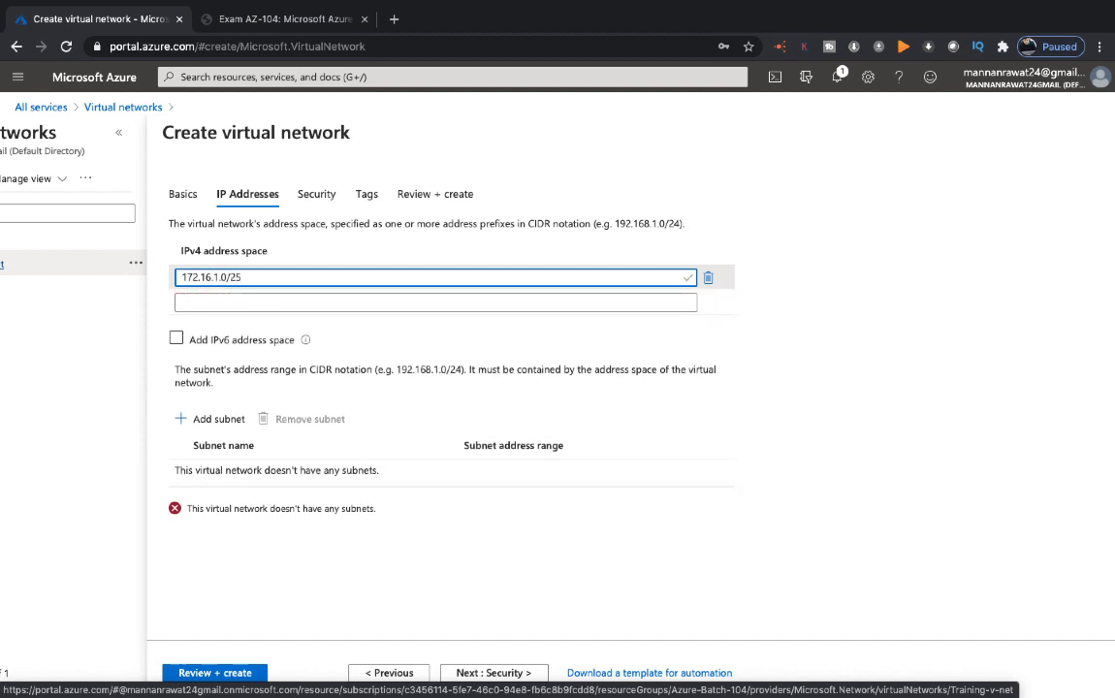
Add subnet class-subnet 172.16.1.0/25 with all service endpoints, then review and create the network
{"action": "left_click", "coordinate": [216, 421]}
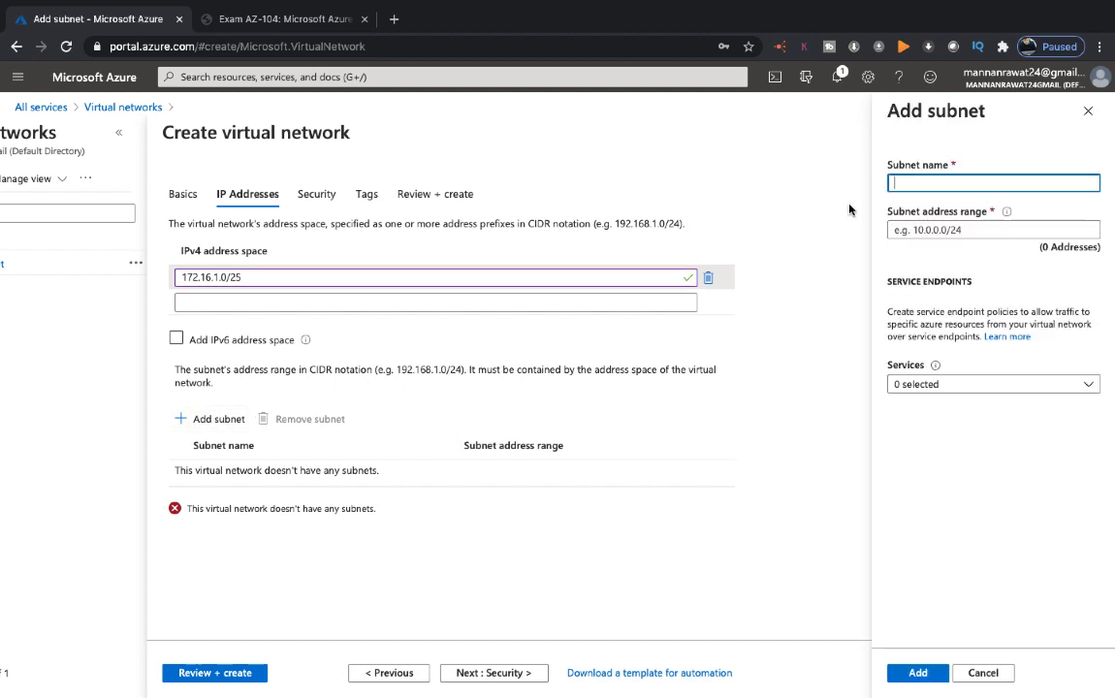
{"action": "type", "text": "class-subnet"}
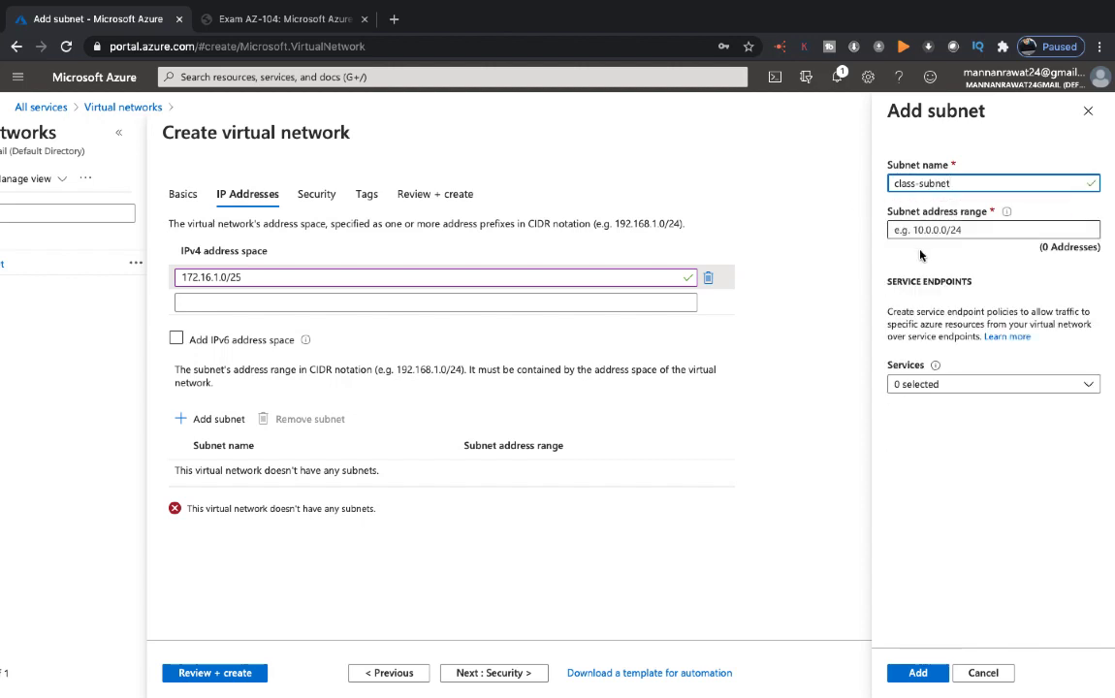
{"action": "left_click", "coordinate": [956, 229]}
{"action": "type", "text": "172"}
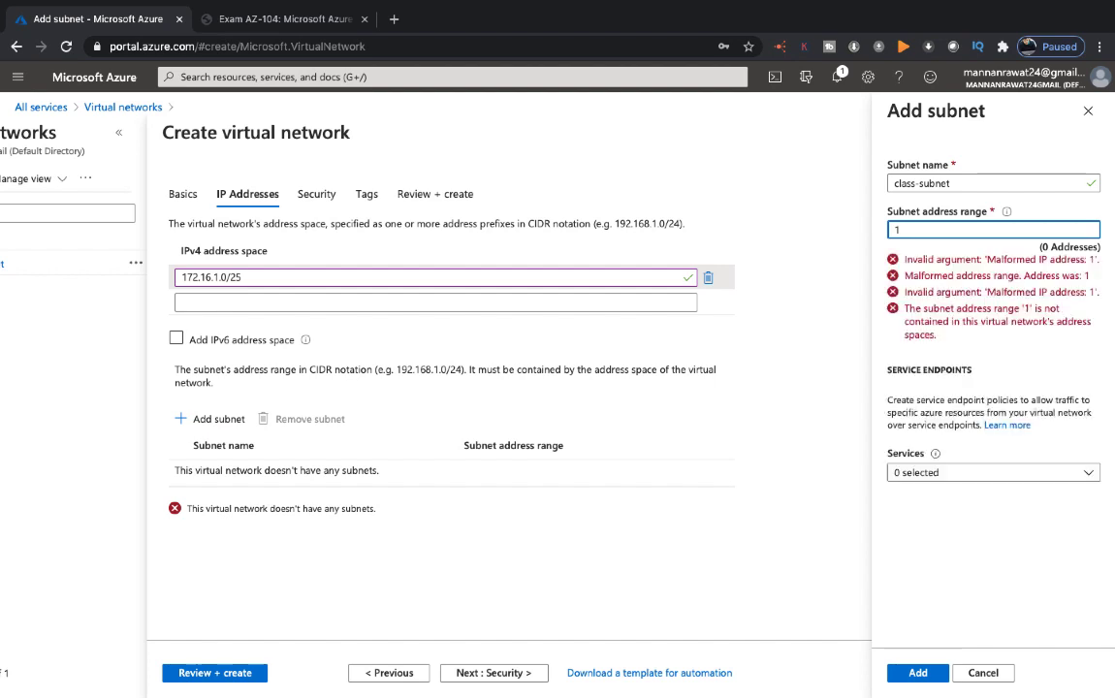
{"action": "type", "text": ".16"}
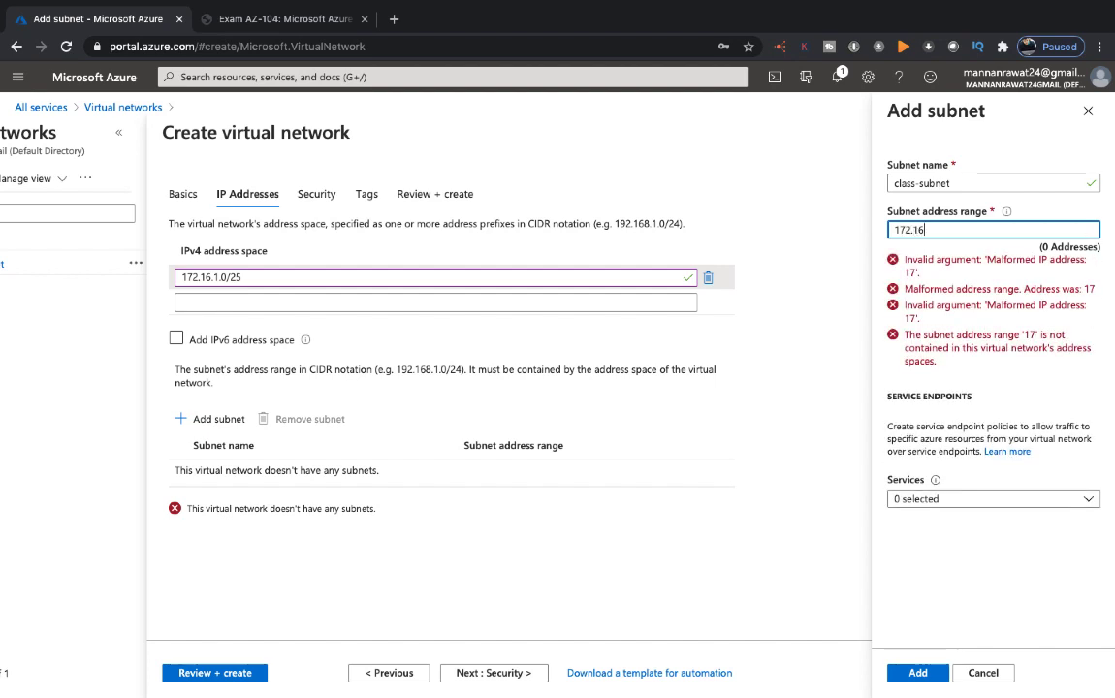
{"action": "type", "text": ".1.0/25"}
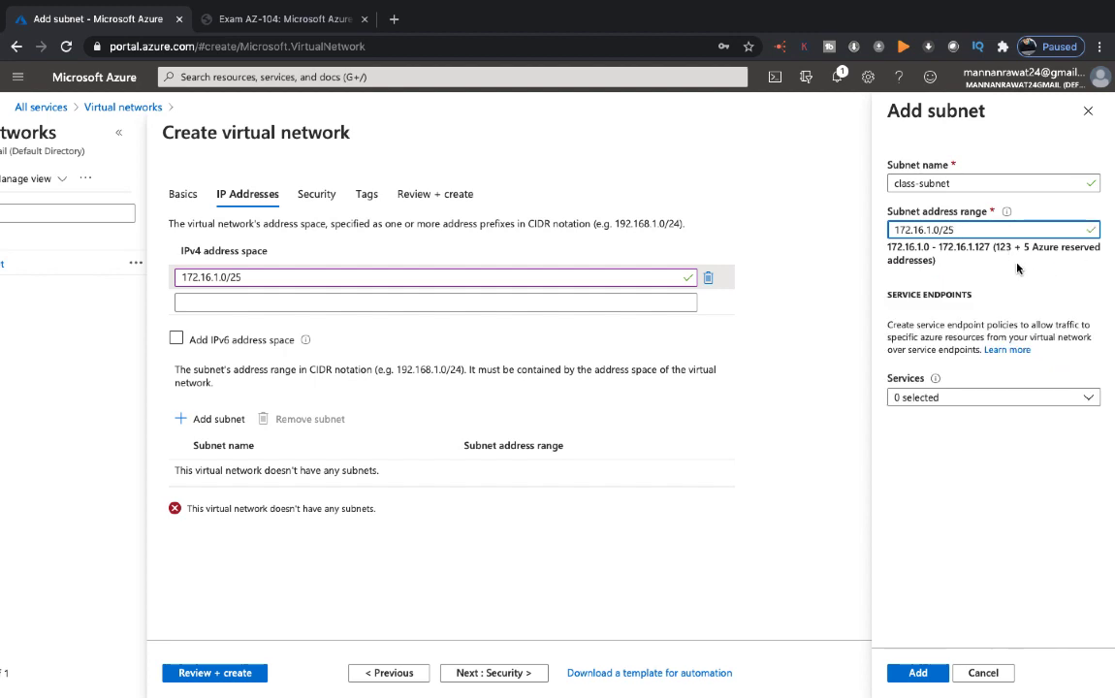
{"action": "left_click", "coordinate": [991, 398]}
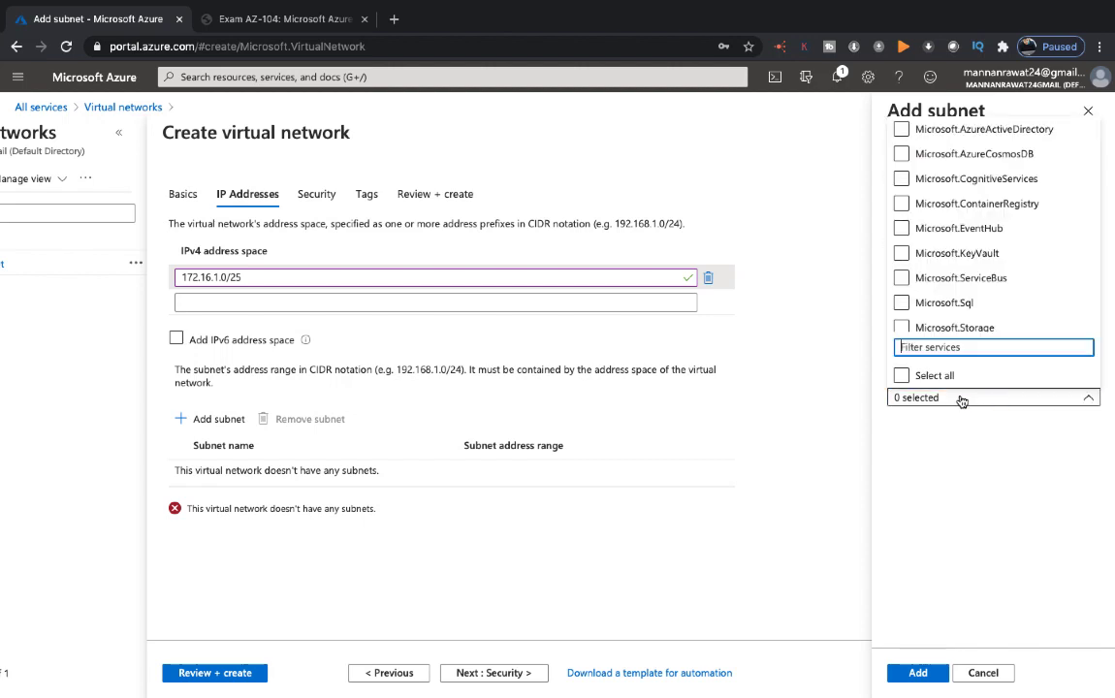
{"action": "left_click", "coordinate": [904, 377]}
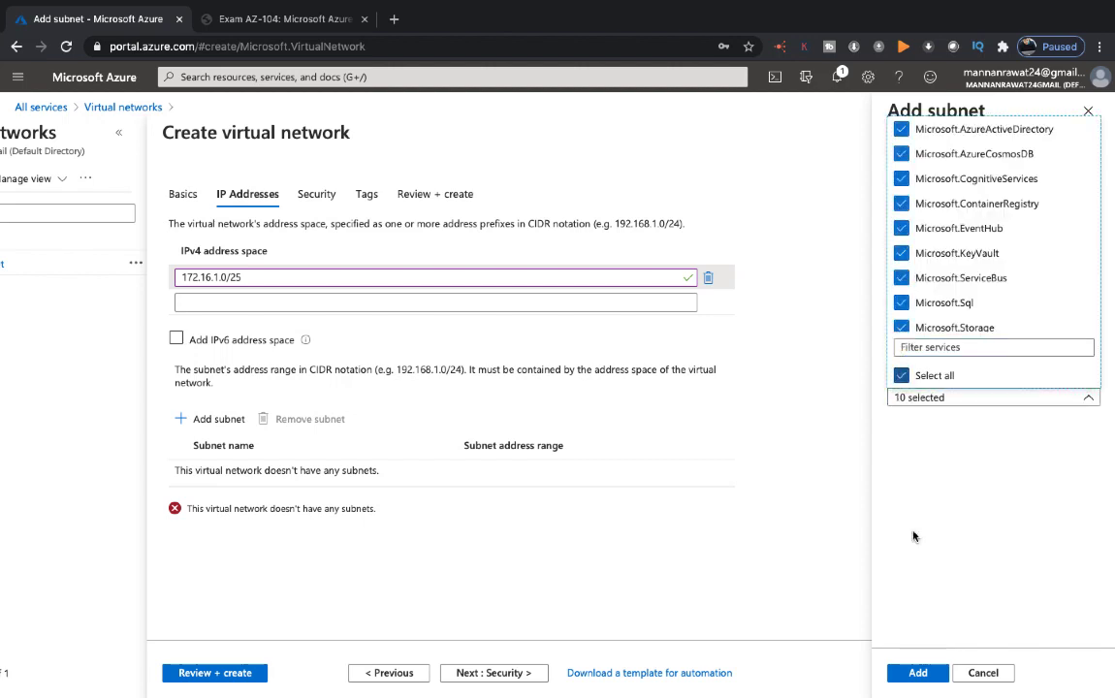
{"action": "left_click", "coordinate": [916, 672]}
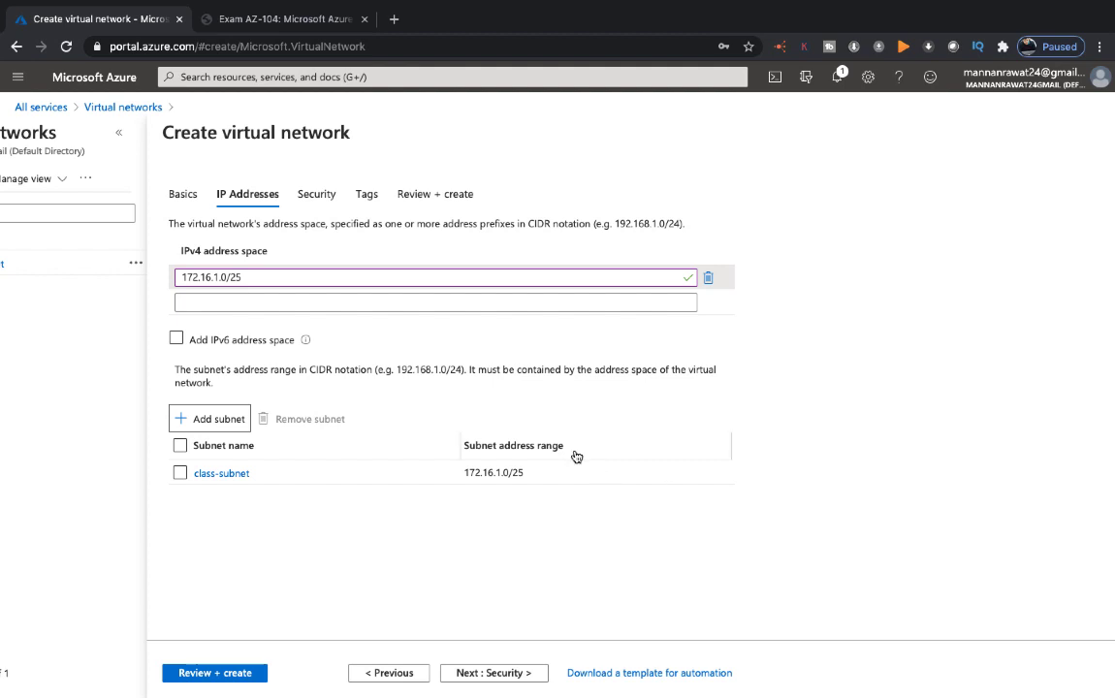
{"action": "left_click", "coordinate": [217, 673]}
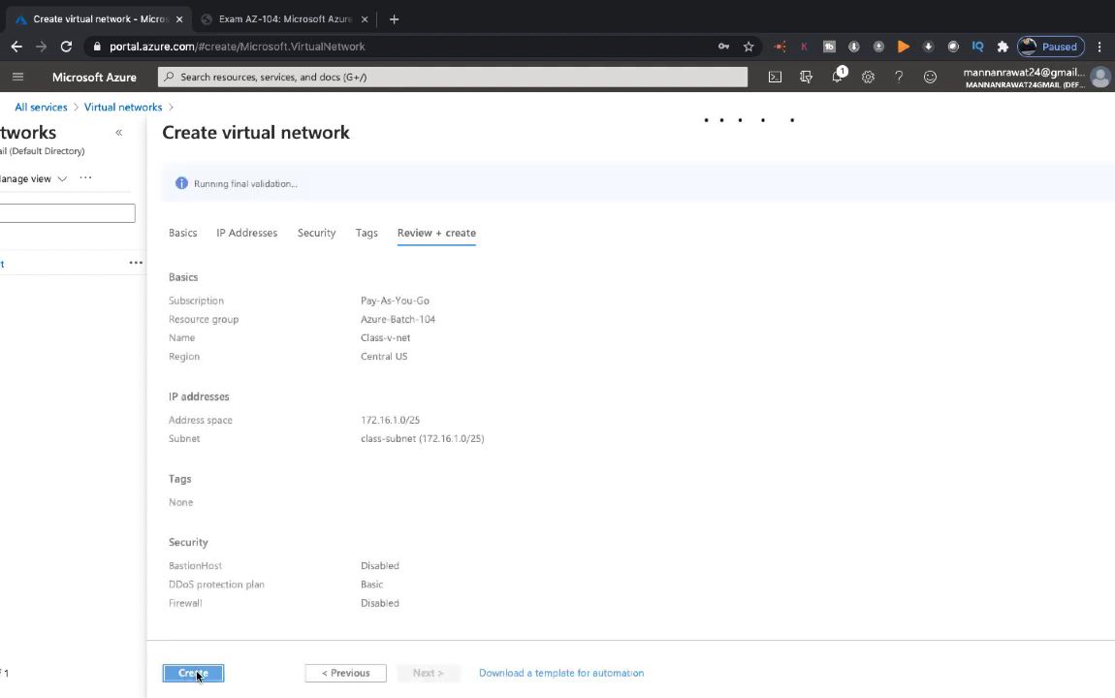
{"action": "left_click", "coordinate": [194, 673]}
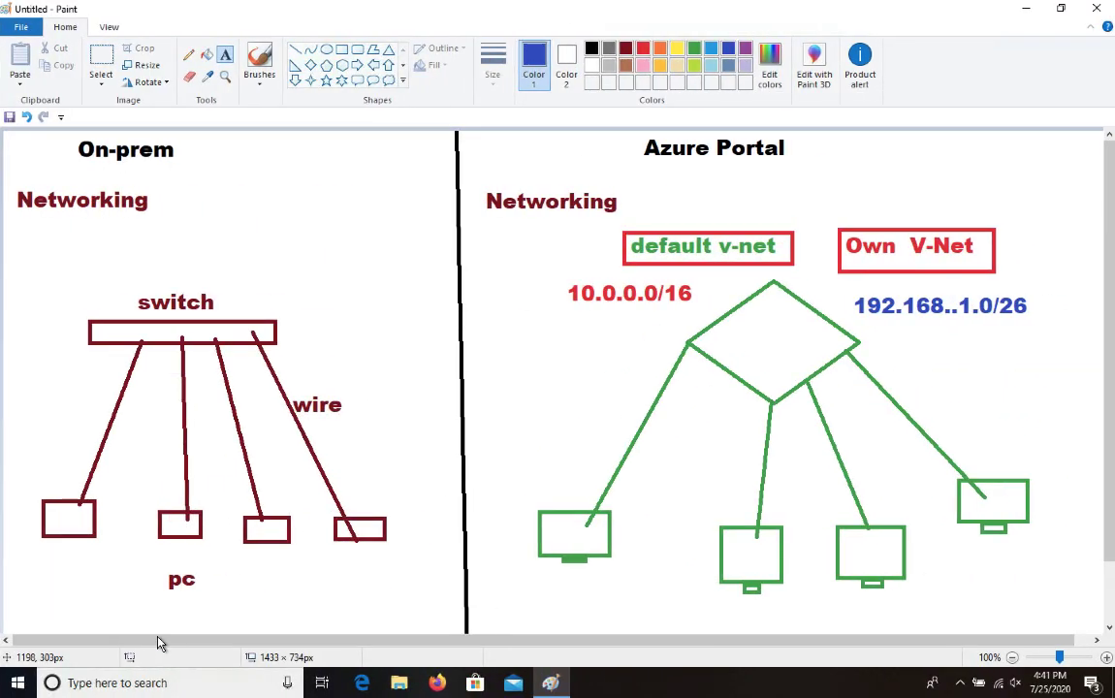
Launch Paint maximized and write the title 'Azure v-net peering' in red
{"action": "key", "text": "super+r"}
{"action": "left_click", "coordinate": [155, 636]}
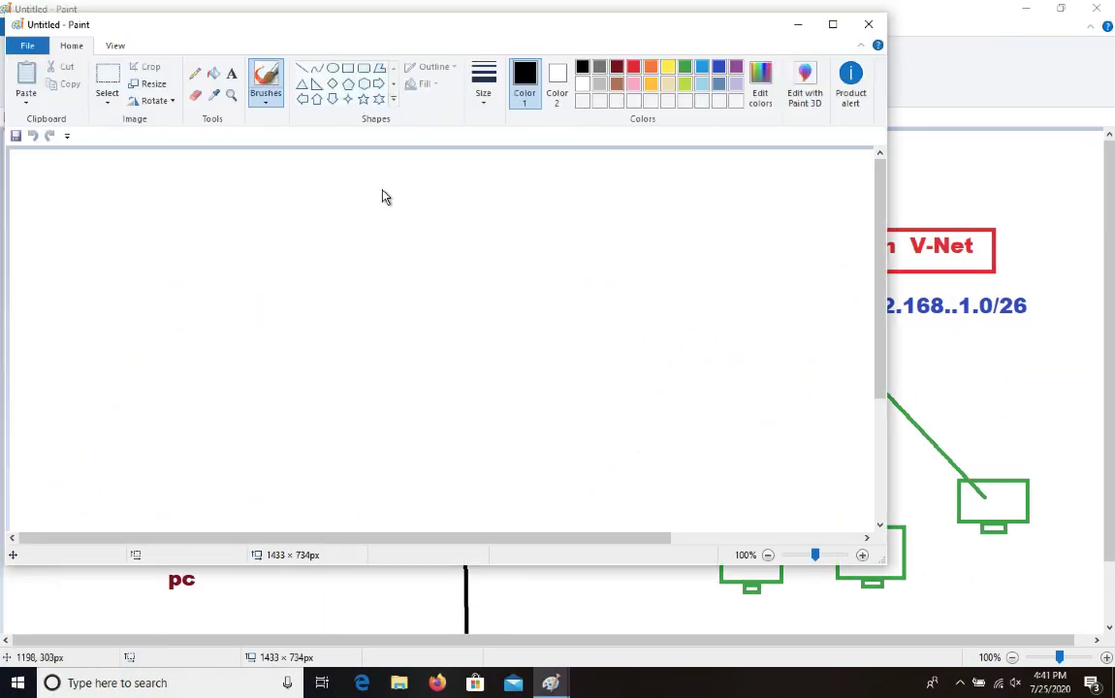
{"action": "left_click", "coordinate": [832, 24]}
{"action": "left_click", "coordinate": [225, 56]}
{"action": "left_click_drag", "start_coordinate": [357, 188], "coordinate": [583, 216]}
{"action": "type", "text": "Azure "}
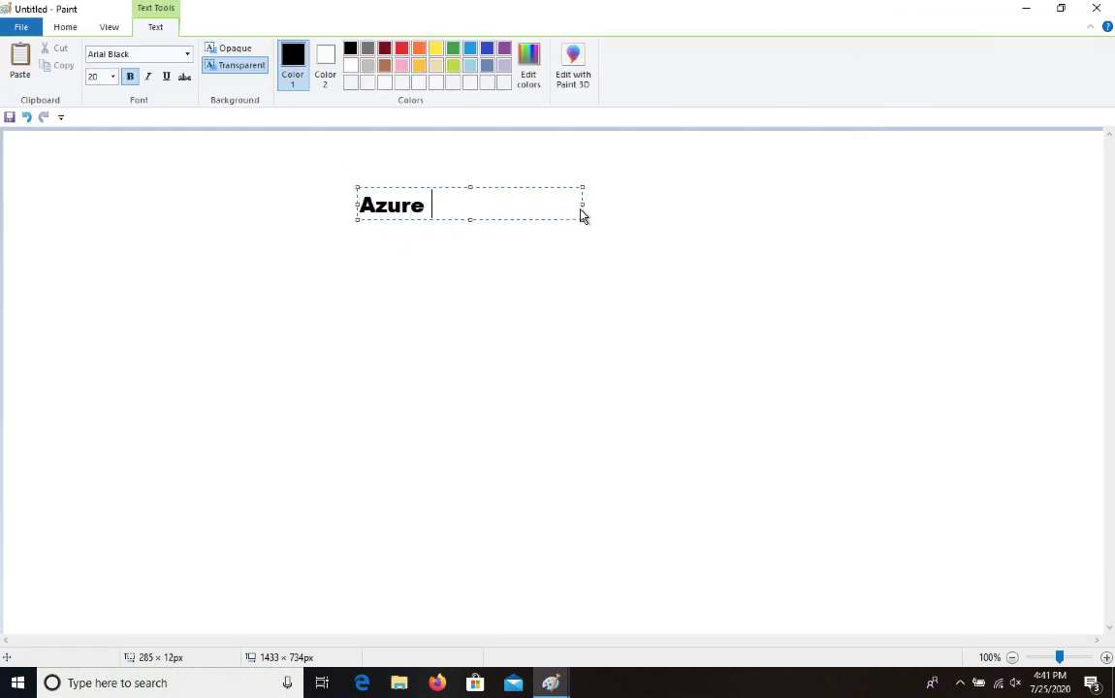
{"action": "type", "text": "v-net peering"}
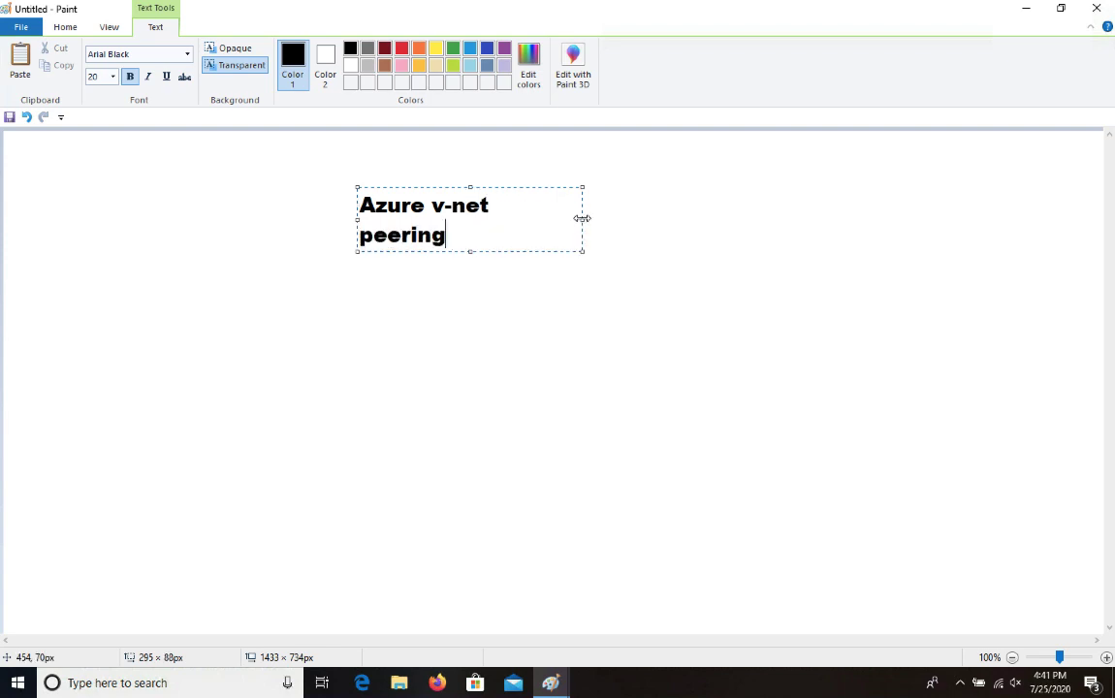
{"action": "left_click_drag", "start_coordinate": [583, 222], "coordinate": [737, 220]}
{"action": "key", "text": "ctrl+a"}
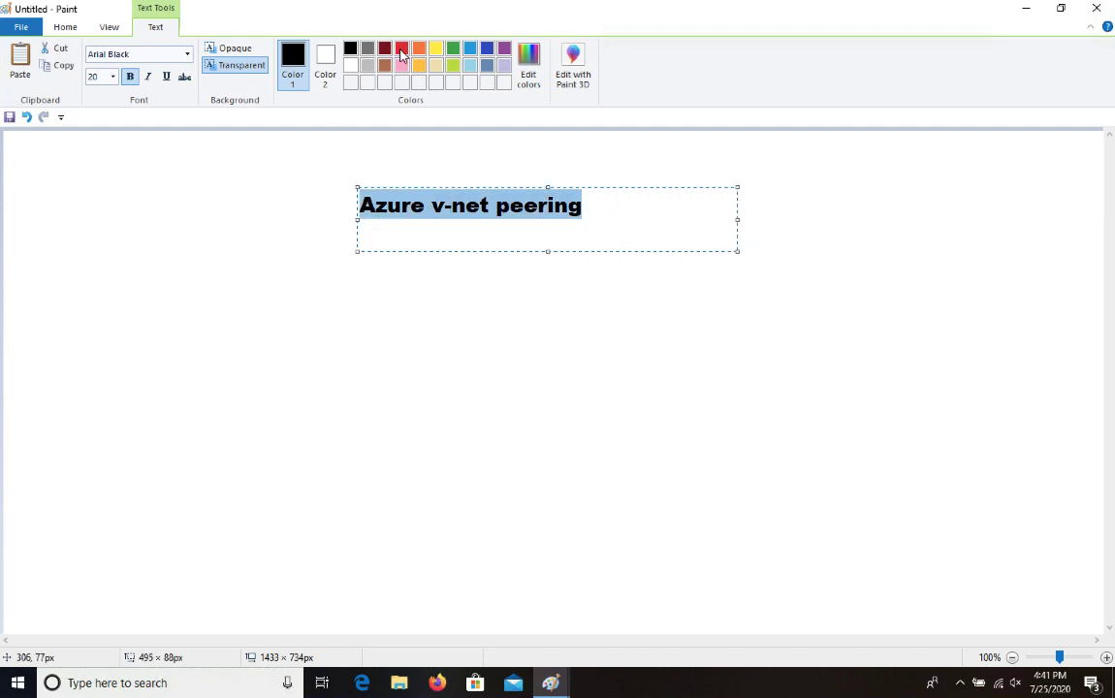
{"action": "left_click", "coordinate": [451, 316]}
Draw a red rectangle around the title, plus a small bar below it
{"action": "left_click", "coordinate": [341, 48]}
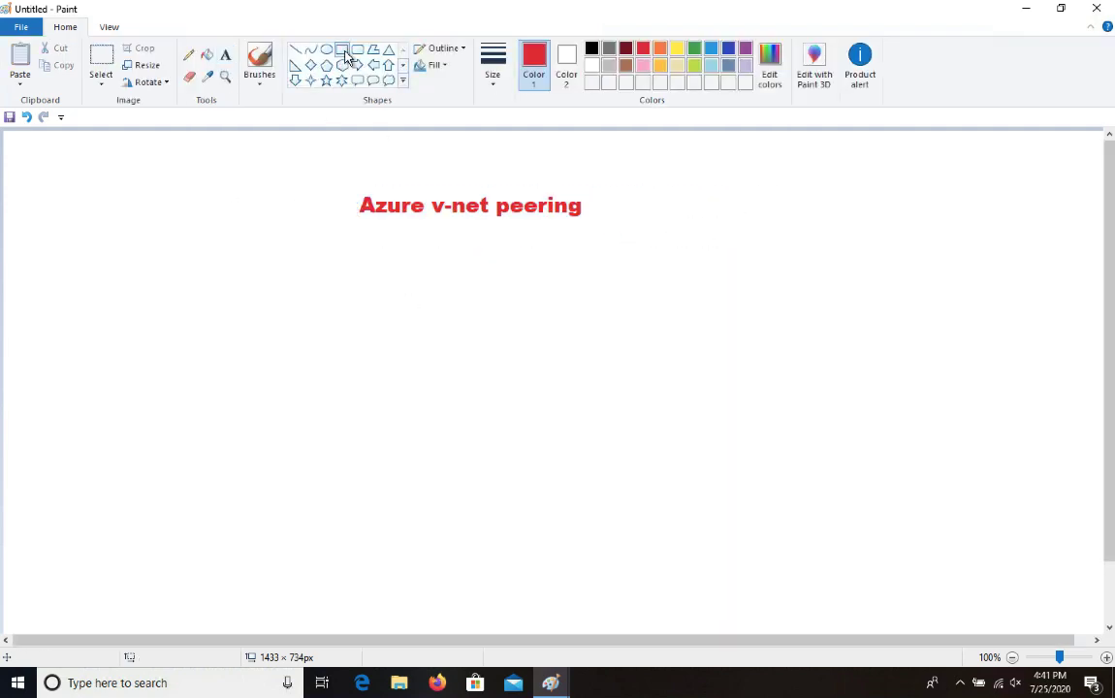
{"action": "left_click_drag", "start_coordinate": [346, 180], "coordinate": [608, 235]}
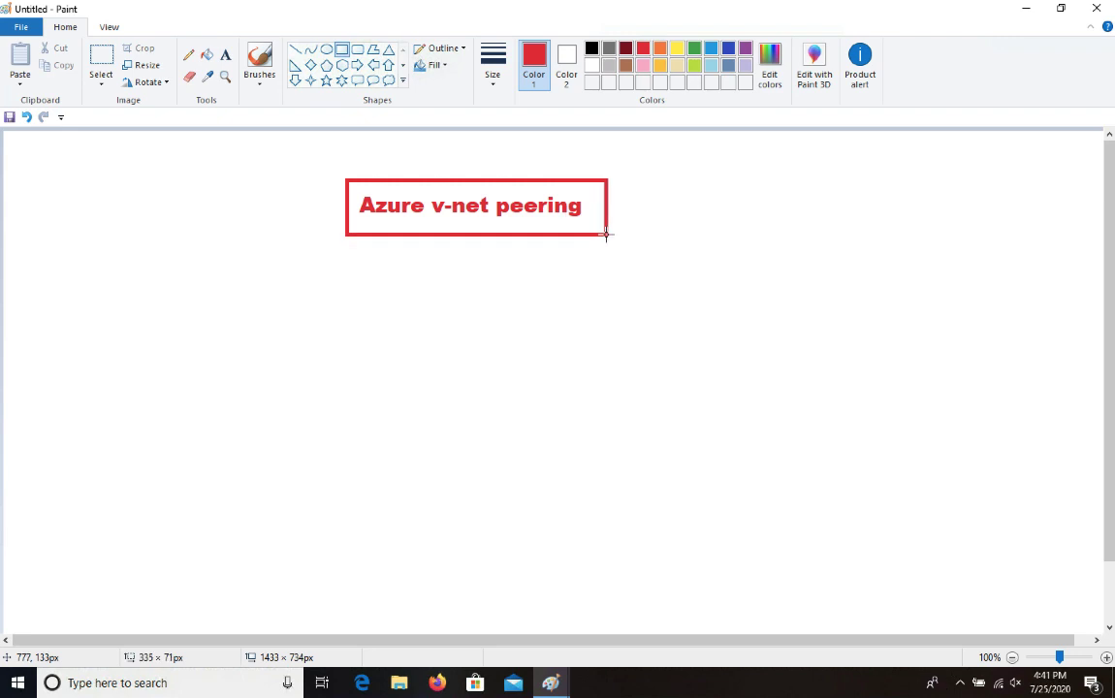
{"action": "left_click_drag", "start_coordinate": [330, 277], "coordinate": [361, 280]}
Draw a green diamond on the left and a red diamond on the right
{"action": "left_click", "coordinate": [225, 56]}
{"action": "left_click_drag", "start_coordinate": [70, 299], "coordinate": [291, 346]}
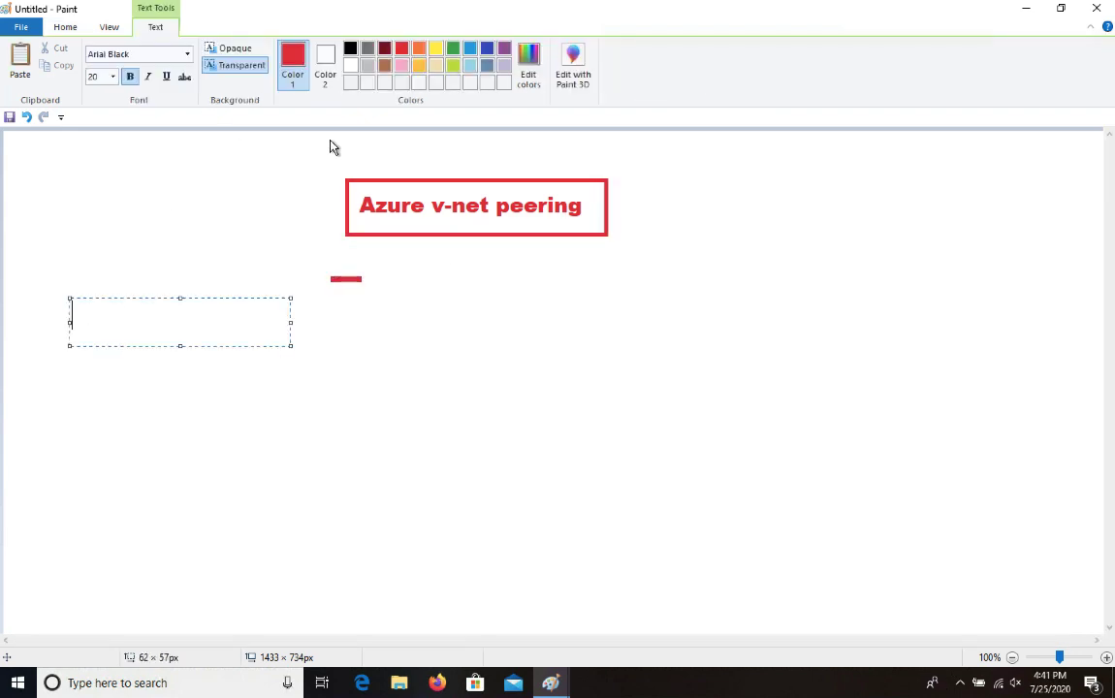
{"action": "left_click", "coordinate": [64, 26]}
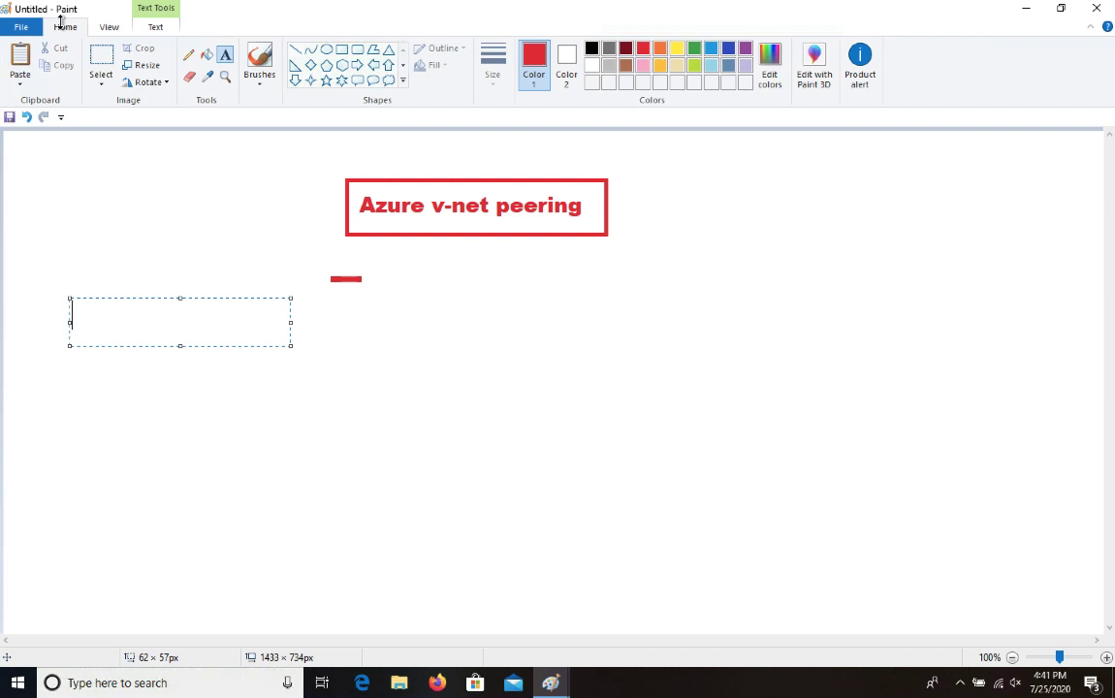
{"action": "left_click", "coordinate": [311, 65]}
{"action": "mouse_move", "coordinate": [94, 343]}
{"action": "left_mouse_down"}
{"action": "mouse_move", "coordinate": [211, 494]}
{"action": "mouse_move", "coordinate": [277, 508]}
{"action": "left_mouse_up"}
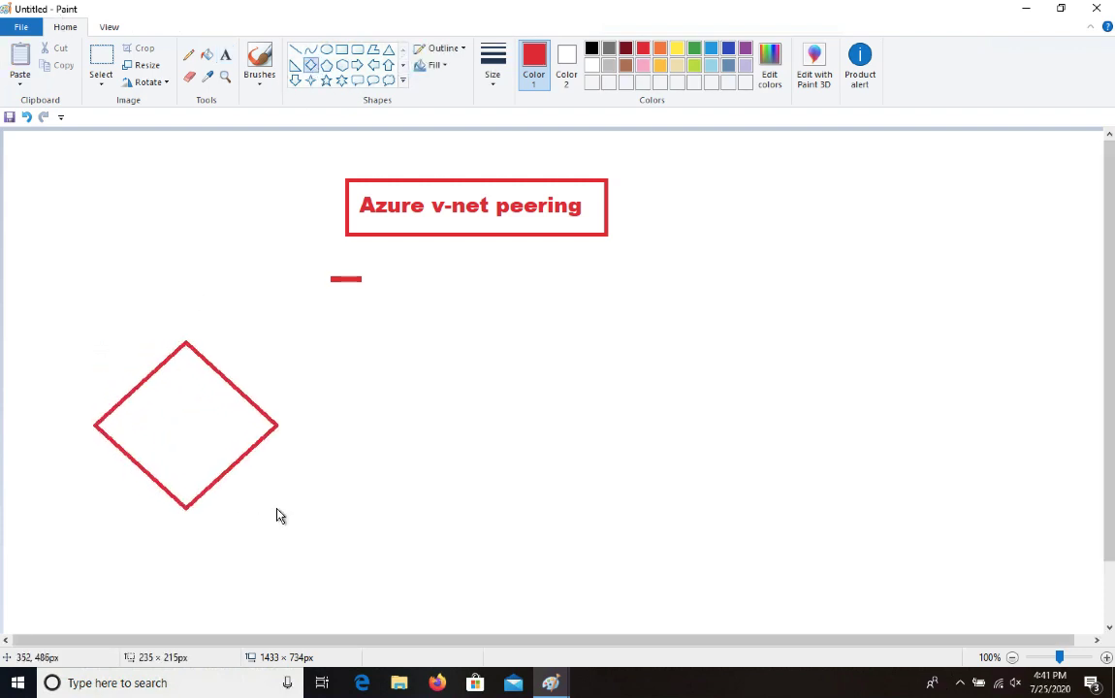
{"action": "left_click", "coordinate": [695, 51]}
{"action": "left_click_drag", "start_coordinate": [785, 341], "coordinate": [958, 517]}
{"action": "left_click", "coordinate": [643, 48]}
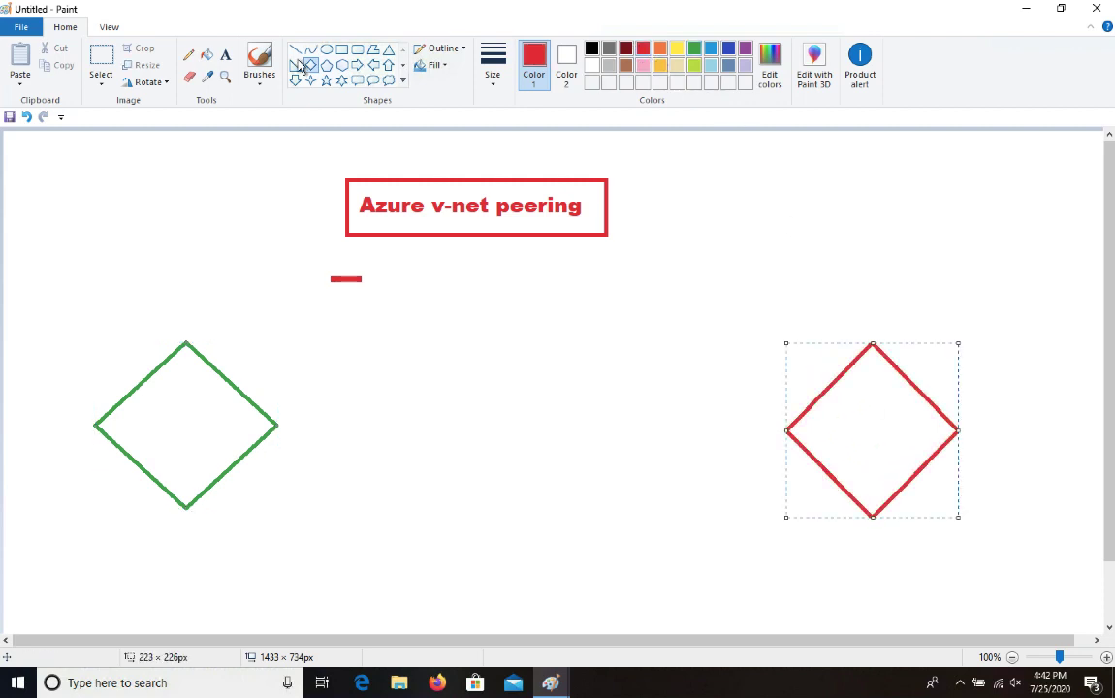
Label the left diamond 'Trainng-192.168.1.0/26' on a single line
{"action": "left_click", "coordinate": [225, 54]}
{"action": "left_click_drag", "start_coordinate": [129, 309], "coordinate": [279, 311]}
{"action": "type", "text": "Tr"}
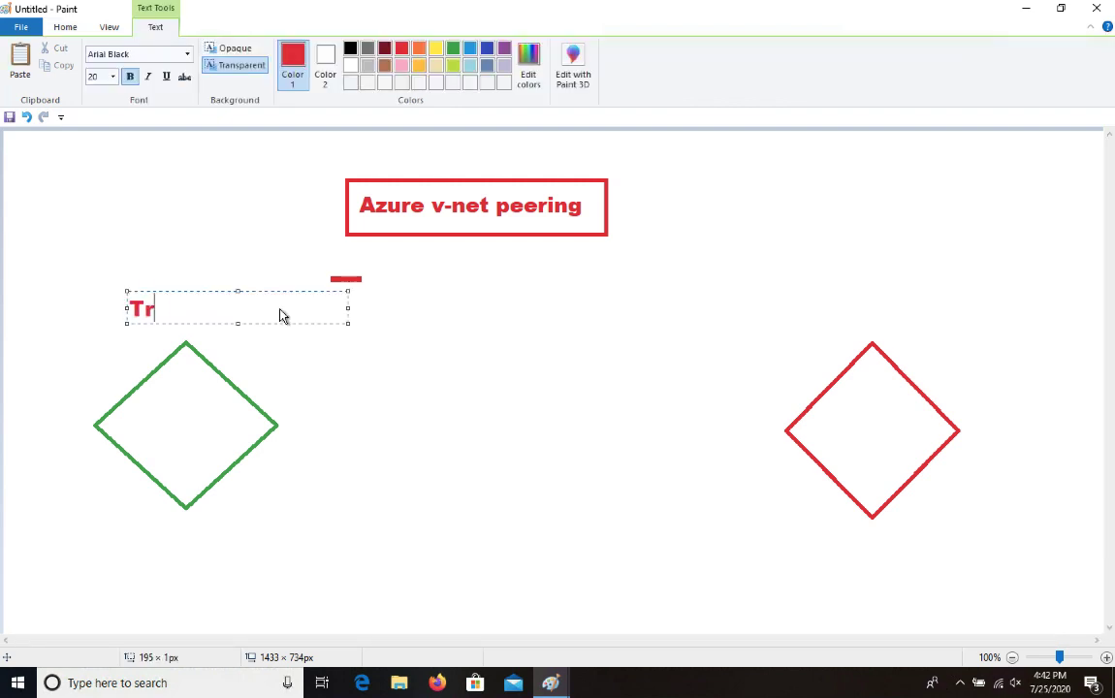
{"action": "type", "text": "ain9ng"}
{"action": "key", "text": "BackSpace"}
{"action": "key", "text": "BackSpace"}
{"action": "key", "text": "BackSpace"}
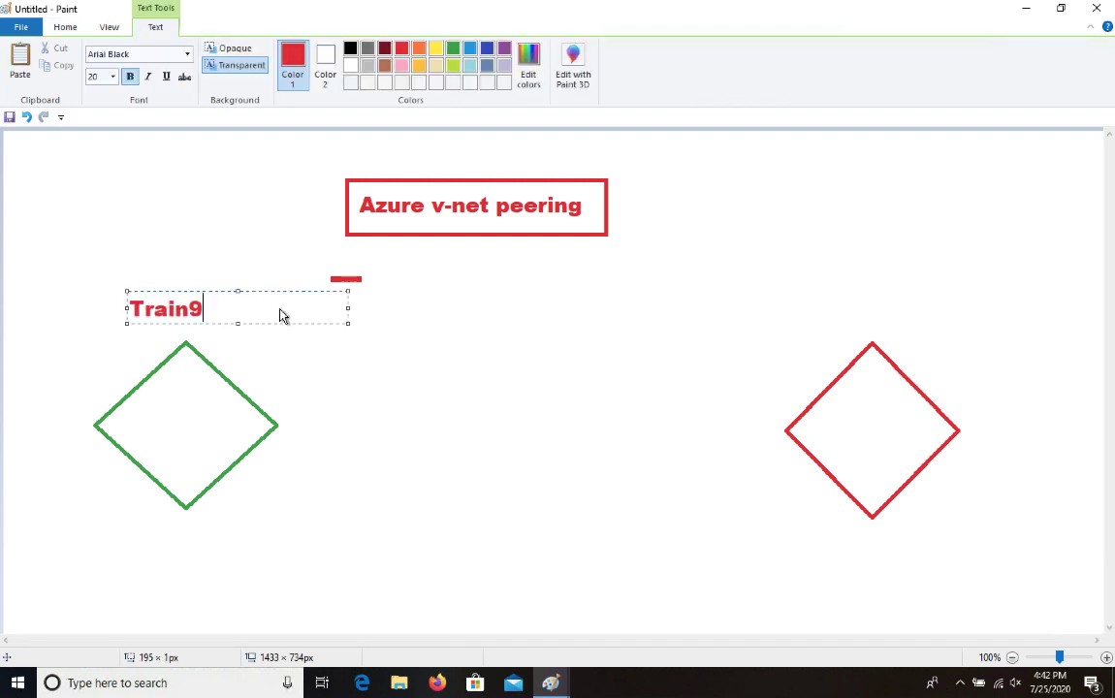
{"action": "type", "text": "ng-192.168"}
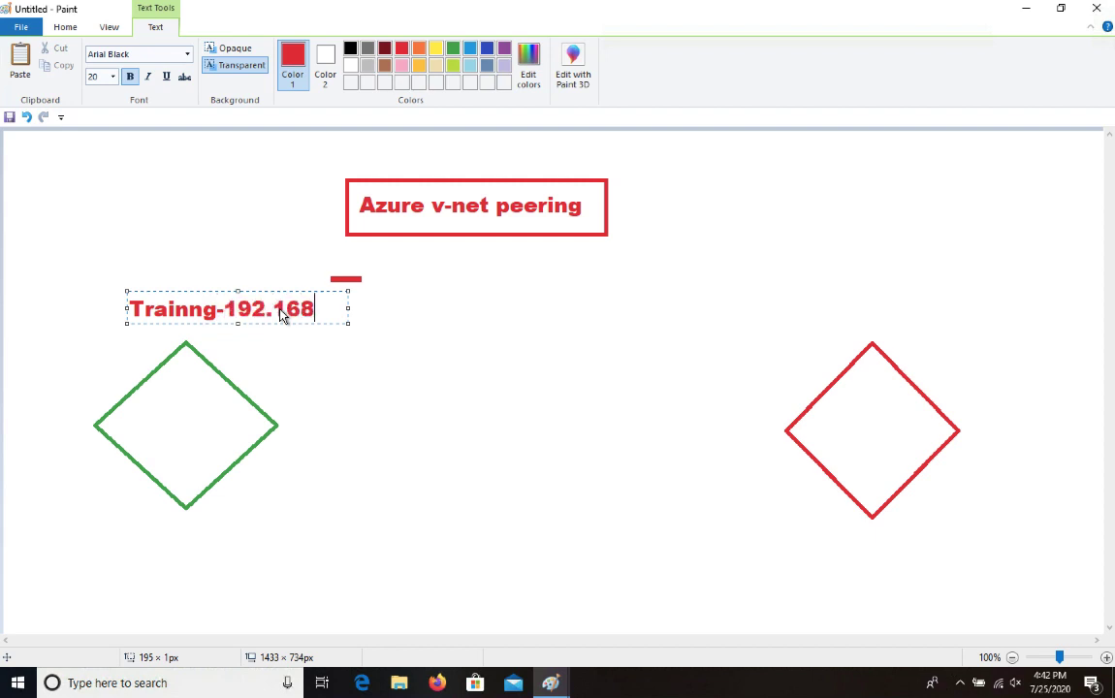
{"action": "type", "text": ".1.0/"}
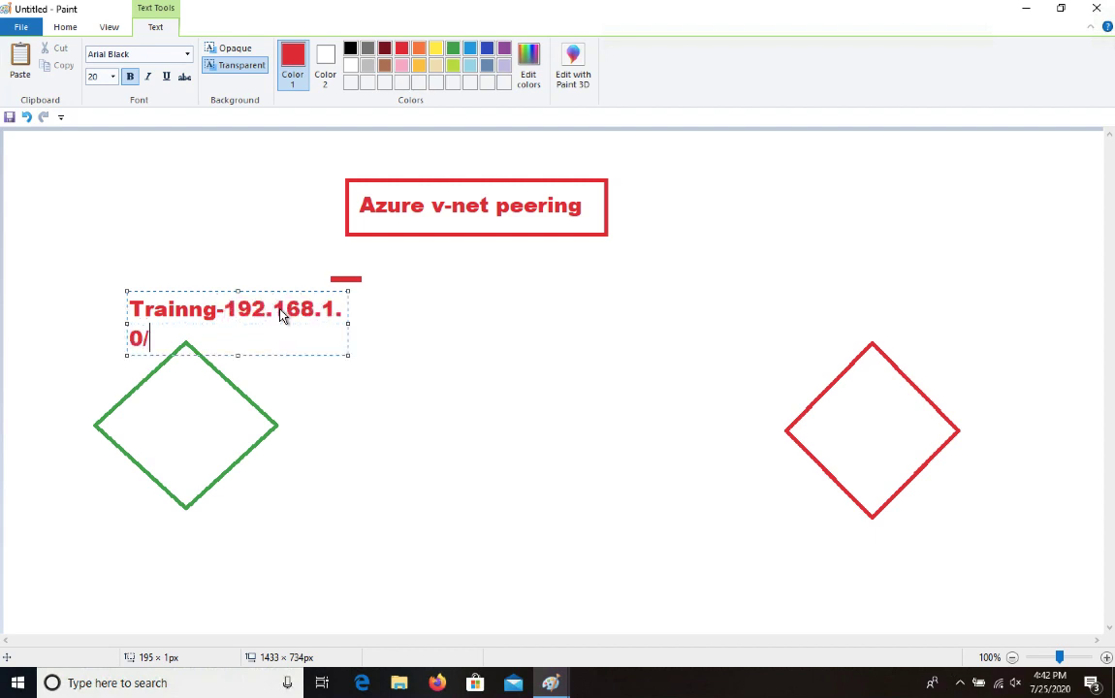
{"action": "type", "text": "26"}
{"action": "left_click_drag", "start_coordinate": [349, 324], "coordinate": [535, 325]}
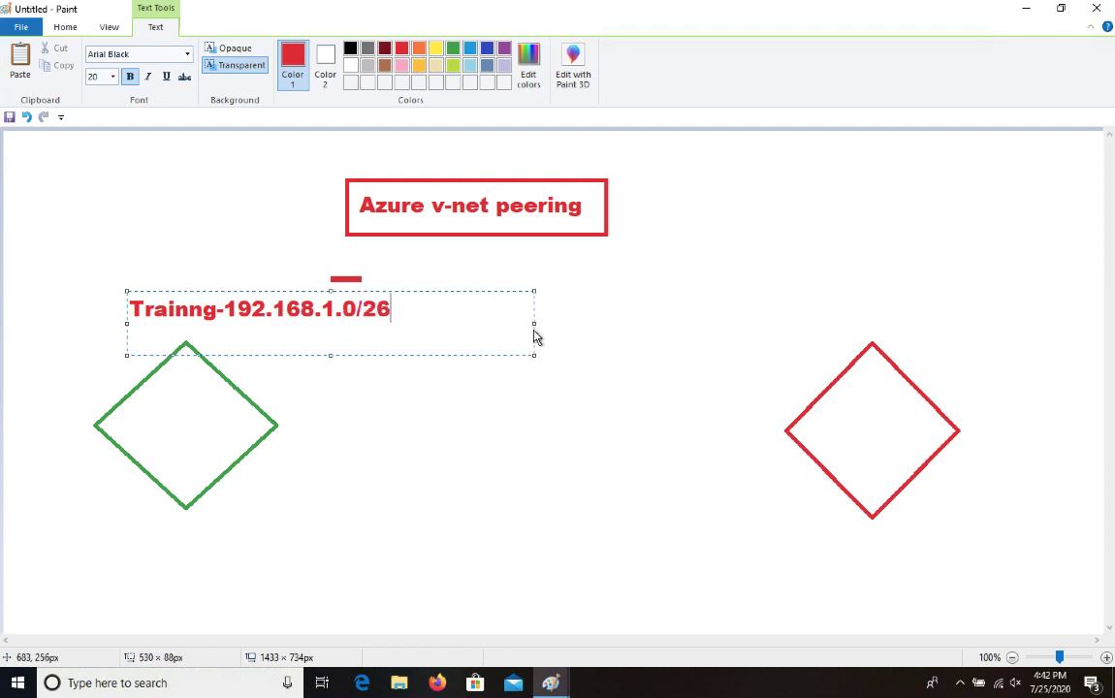
Label the right diamond 'Class-v-net 172.16.1.0/25' in blue
{"action": "left_click_drag", "start_coordinate": [768, 297], "coordinate": [989, 303]}
{"action": "type", "text": "Class-"}
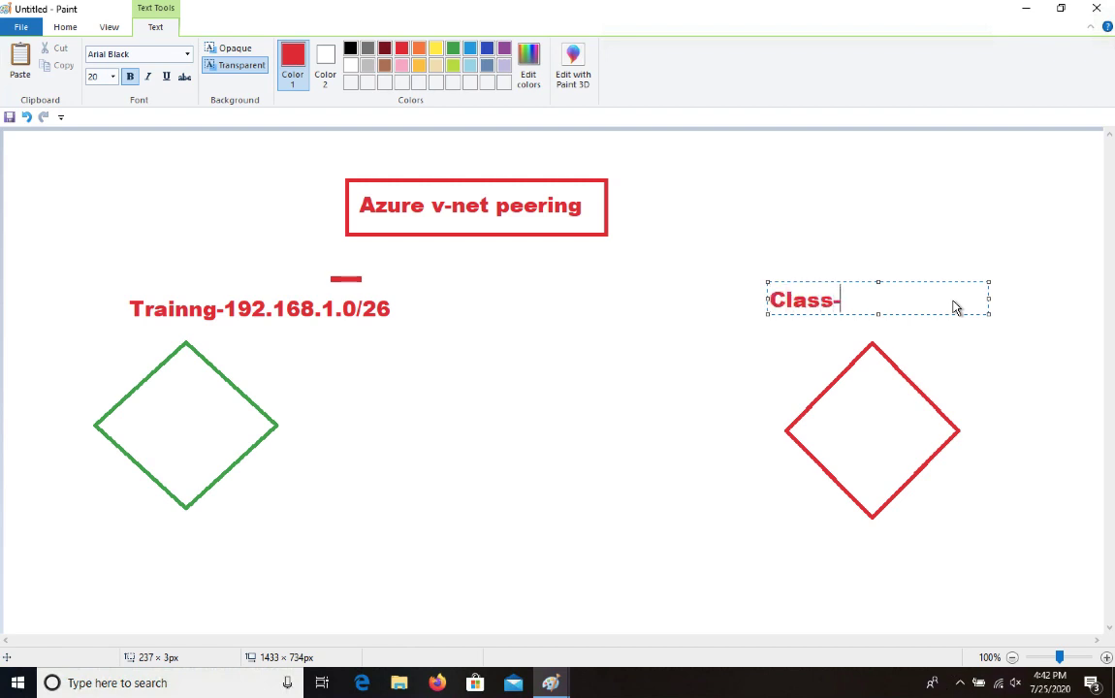
{"action": "type", "text": "v-net"}
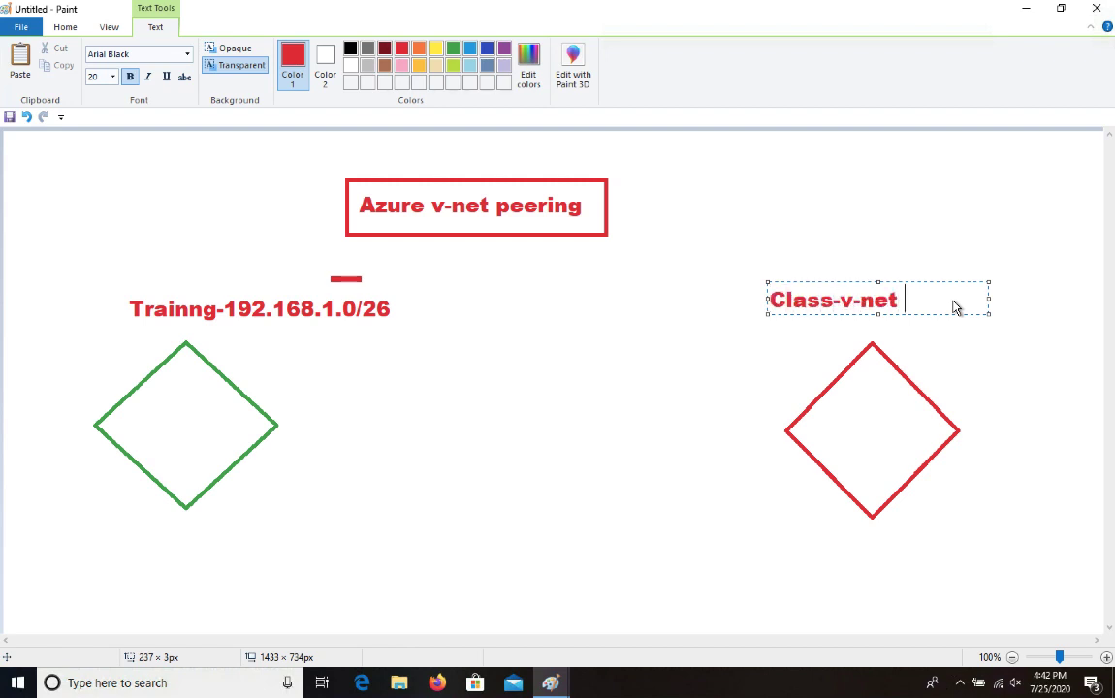
{"action": "type", "text": " 172.16.1.0/25"}
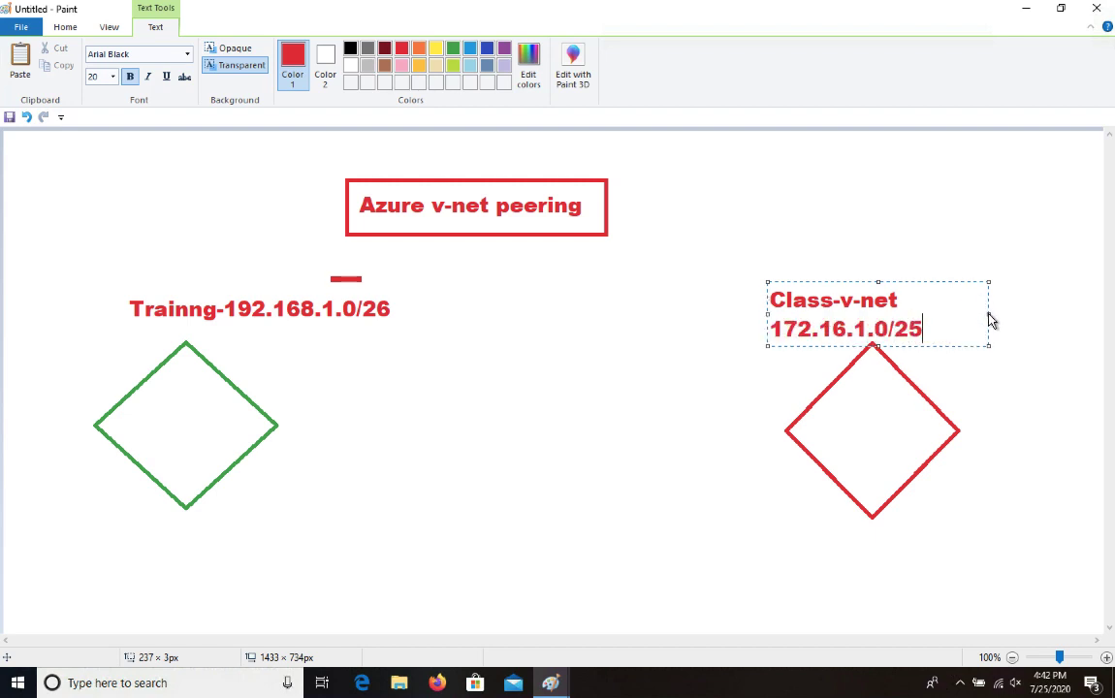
{"action": "left_click_drag", "start_coordinate": [989, 313], "coordinate": [725, 299]}
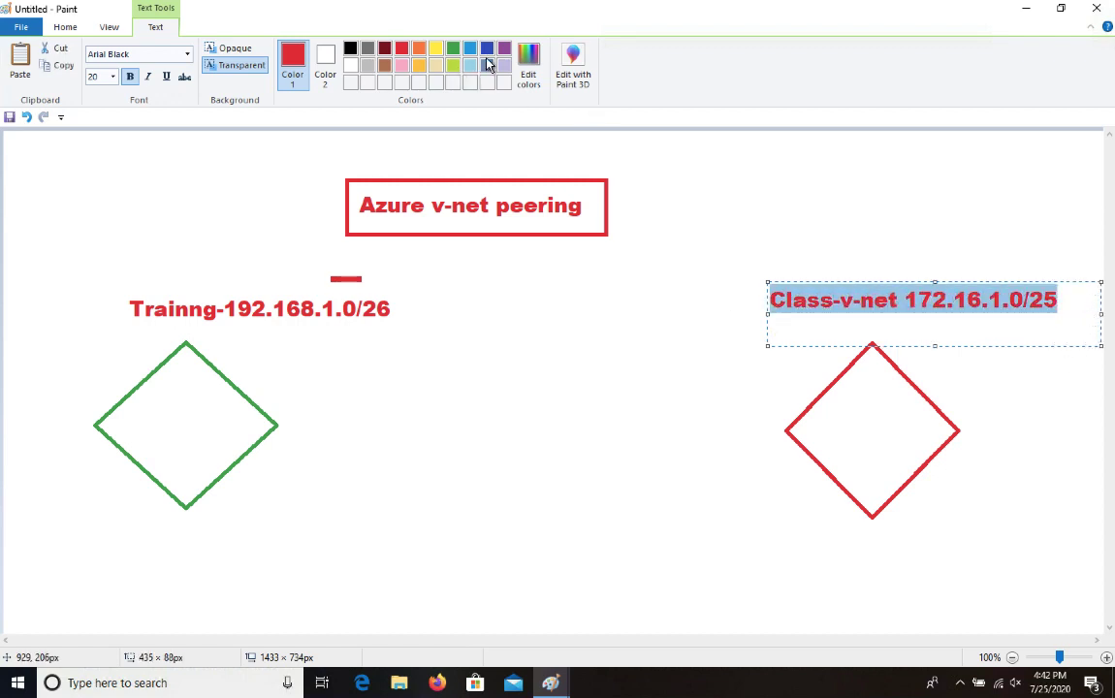
{"action": "left_click", "coordinate": [487, 49]}
{"action": "left_click", "coordinate": [537, 316]}
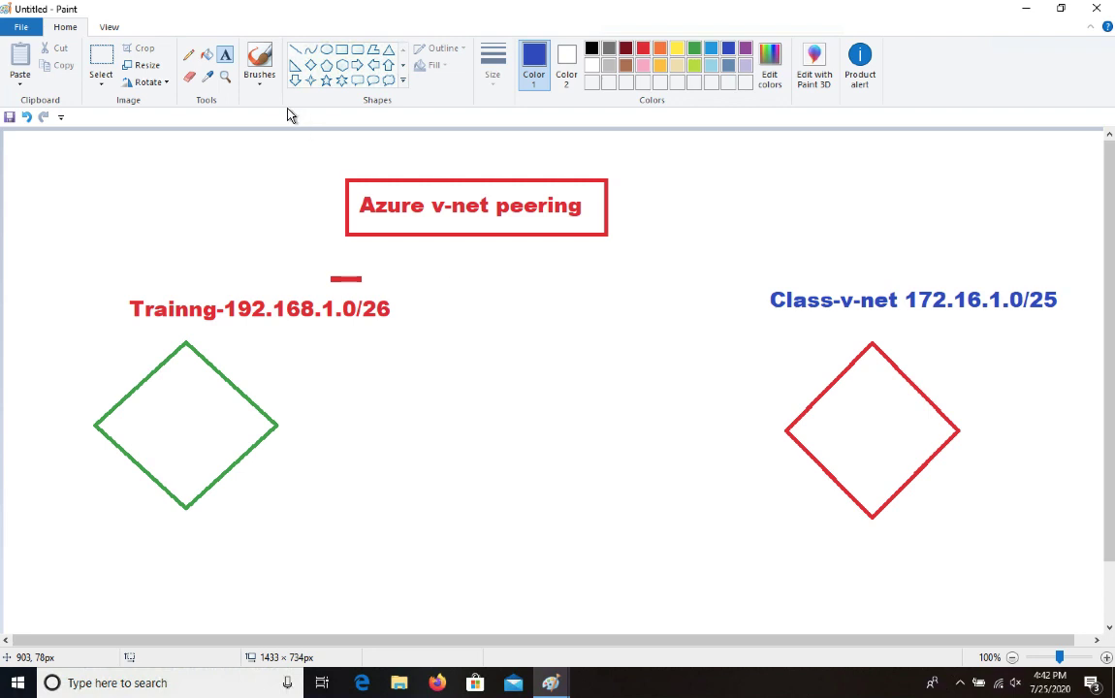
Draw a small blue monitor rectangle below each diamond
{"action": "left_click", "coordinate": [341, 50]}
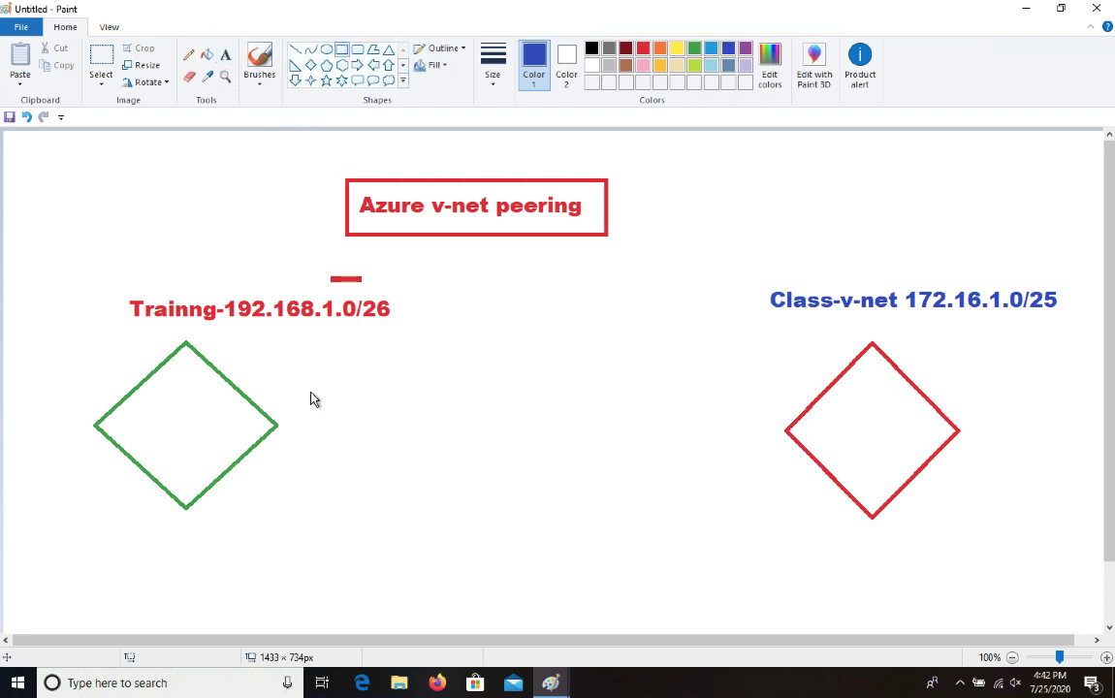
{"action": "mouse_move", "coordinate": [143, 555]}
{"action": "left_mouse_down"}
{"action": "mouse_move", "coordinate": [215, 601]}
{"action": "mouse_move", "coordinate": [160, 610]}
{"action": "left_mouse_up"}
{"action": "mouse_move", "coordinate": [837, 543]}
{"action": "left_mouse_down"}
{"action": "mouse_move", "coordinate": [912, 594]}
{"action": "mouse_move", "coordinate": [865, 595]}
{"action": "left_mouse_up"}
{"action": "left_click", "coordinate": [888, 618]}
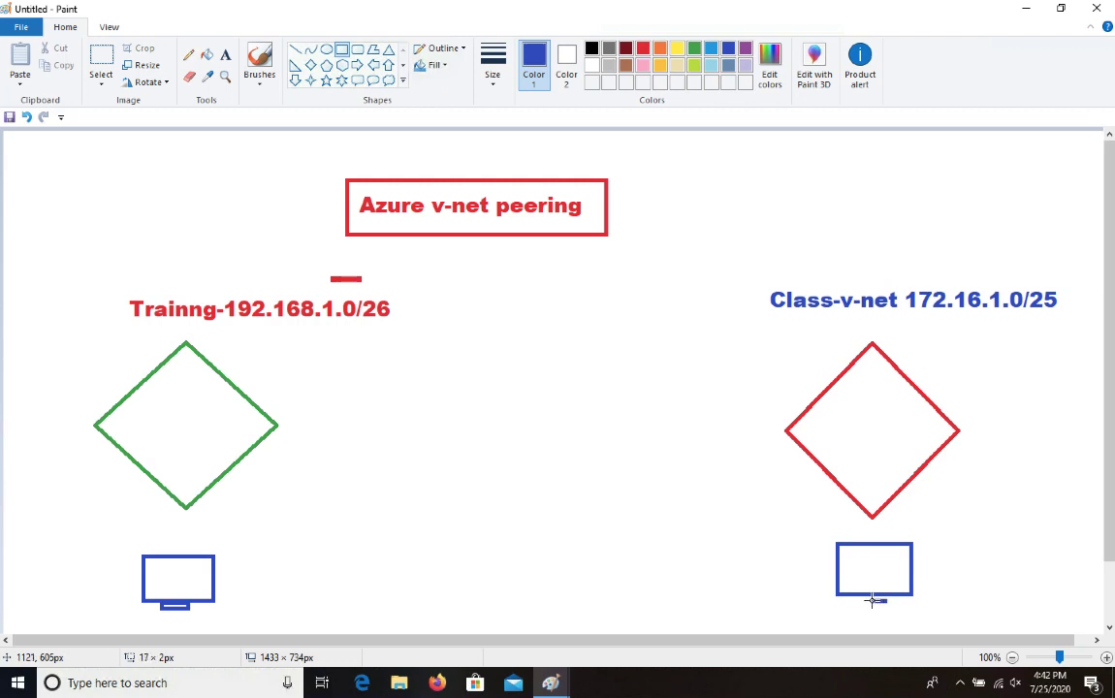
Draw a line from the left monitor and add red 'v-net-peering' text
{"action": "left_click", "coordinate": [188, 54]}
{"action": "mouse_move", "coordinate": [215, 579]}
{"action": "left_mouse_down"}
{"action": "mouse_move", "coordinate": [485, 490]}
{"action": "mouse_move", "coordinate": [480, 499]}
{"action": "mouse_move", "coordinate": [623, 540]}
{"action": "left_mouse_up"}
{"action": "left_click", "coordinate": [226, 57]}
{"action": "type", "text": "v-net"}
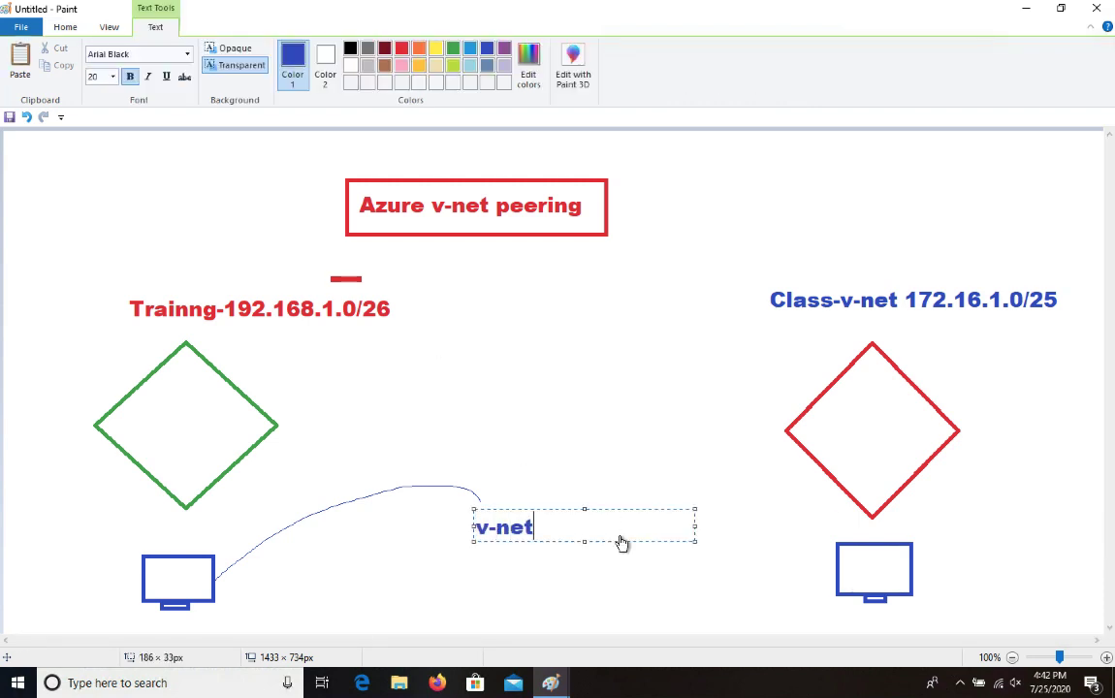
{"action": "type", "text": "-peering"}
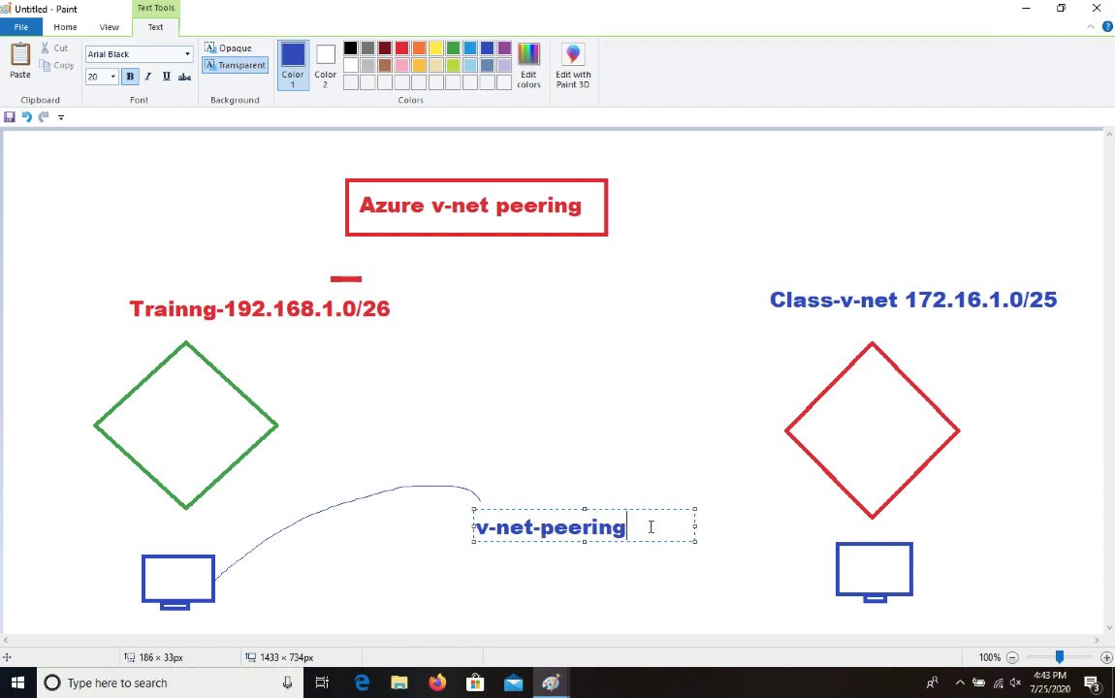
{"action": "left_click_drag", "start_coordinate": [651, 527], "coordinate": [267, 523]}
{"action": "left_click", "coordinate": [402, 48]}
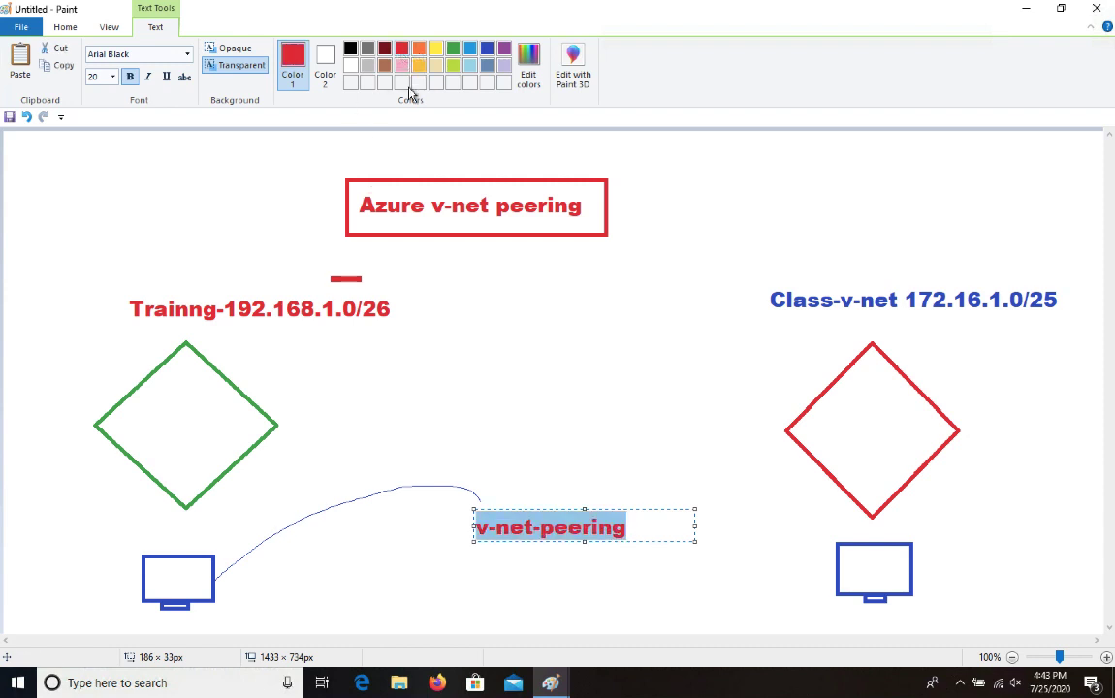
{"action": "left_click", "coordinate": [469, 275]}
Box the v-net-peering label in red and draw a line to the right monitor
{"action": "left_click", "coordinate": [342, 49]}
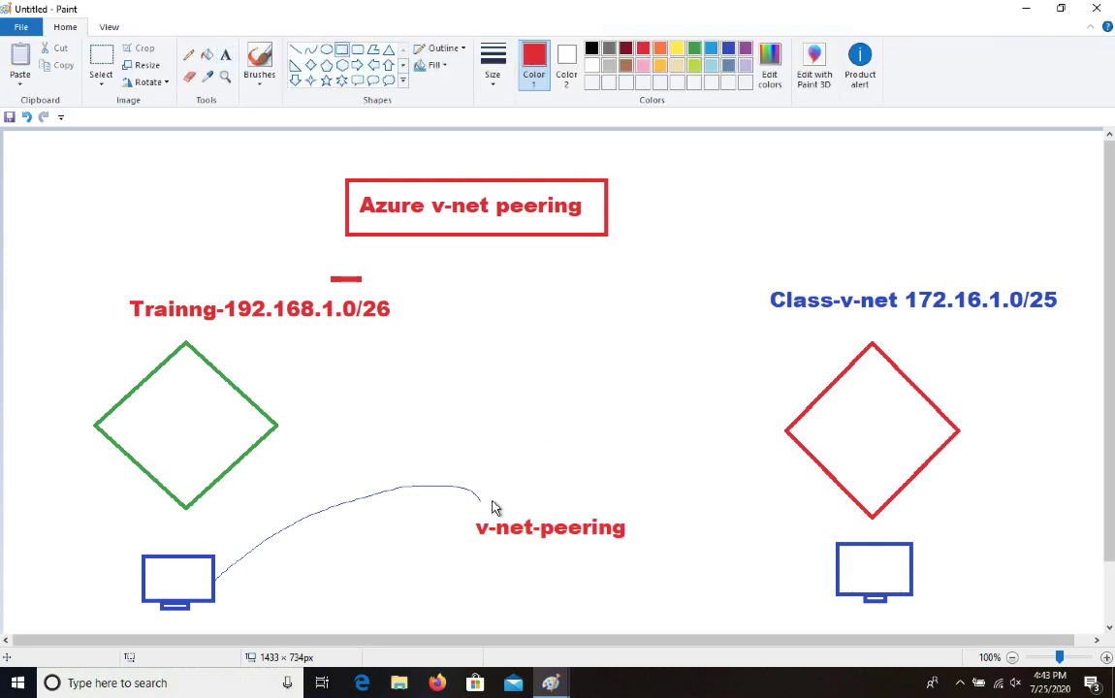
{"action": "left_click_drag", "start_coordinate": [469, 492], "coordinate": [649, 555]}
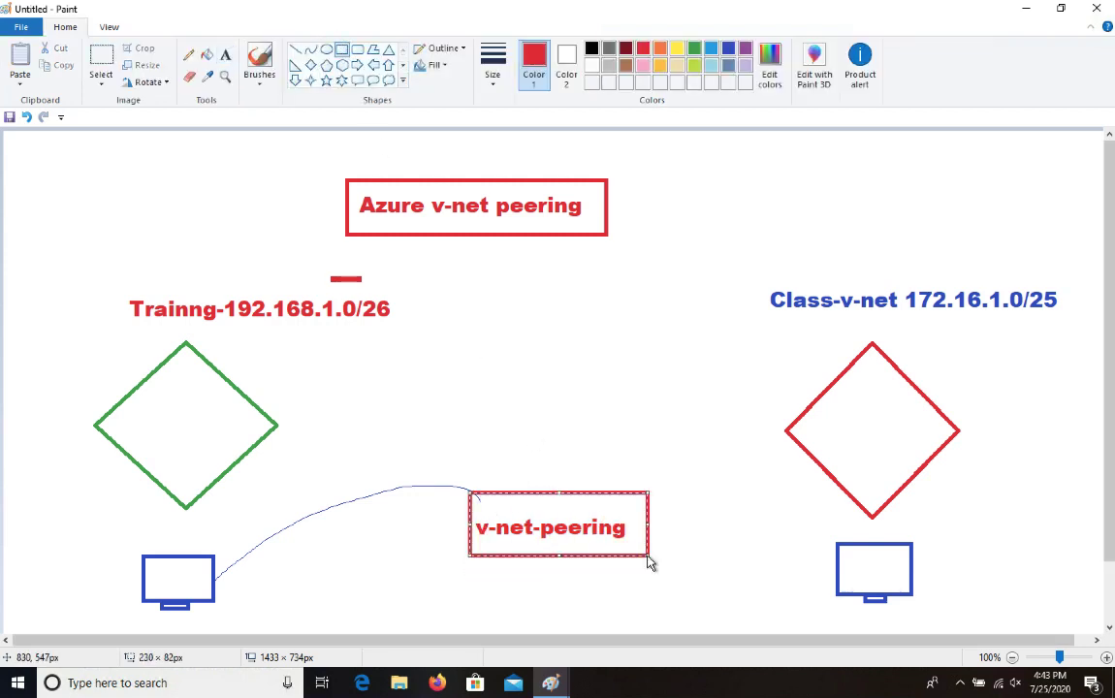
{"action": "left_click", "coordinate": [188, 56]}
{"action": "mouse_move", "coordinate": [650, 533]}
{"action": "left_mouse_down"}
{"action": "mouse_move", "coordinate": [715, 579]}
{"action": "mouse_move", "coordinate": [844, 555]}
{"action": "left_mouse_up"}
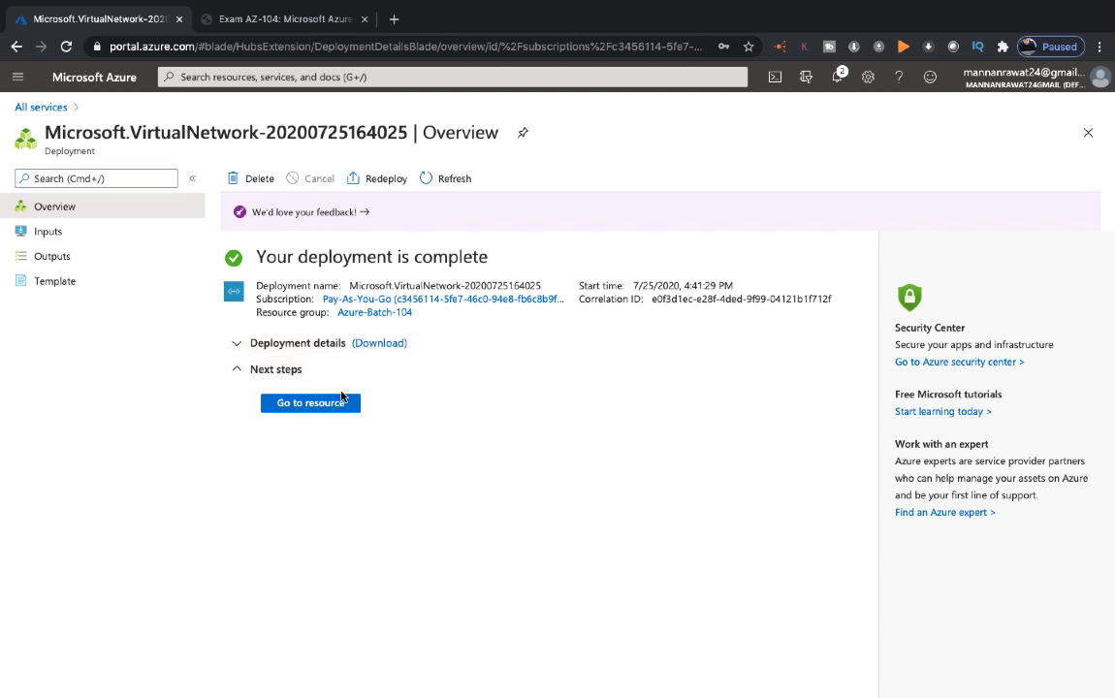
Open the new Class-v-net network, then start creating a virtual machine from Virtual machines
{"action": "left_click", "coordinate": [335, 405]}
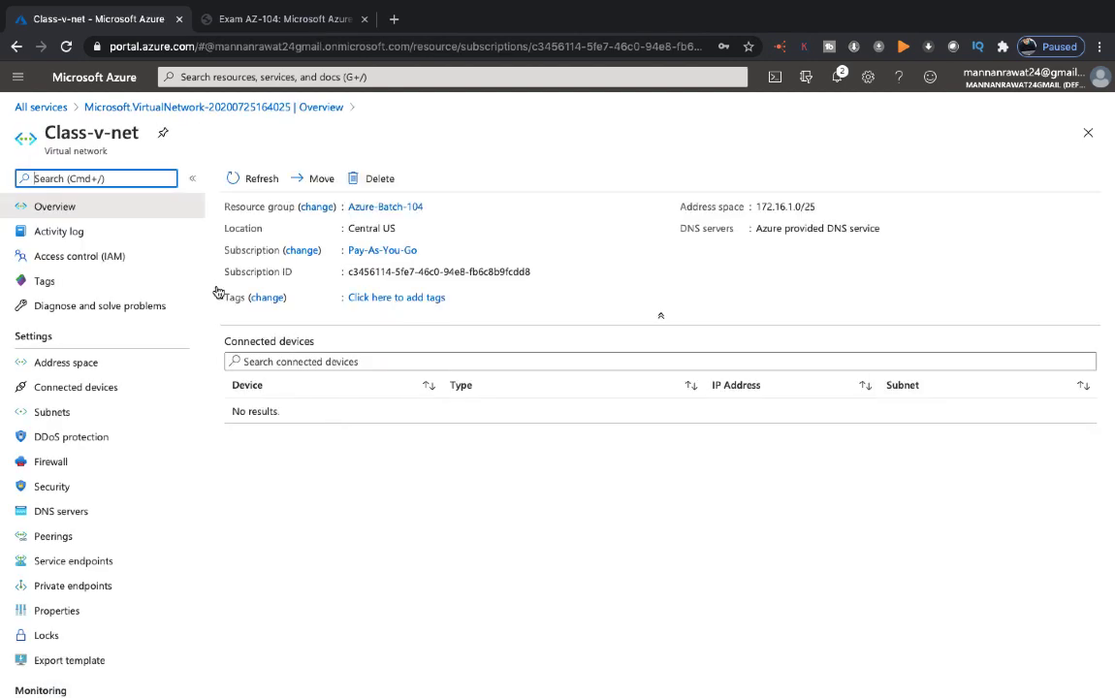
{"action": "left_click", "coordinate": [48, 107]}
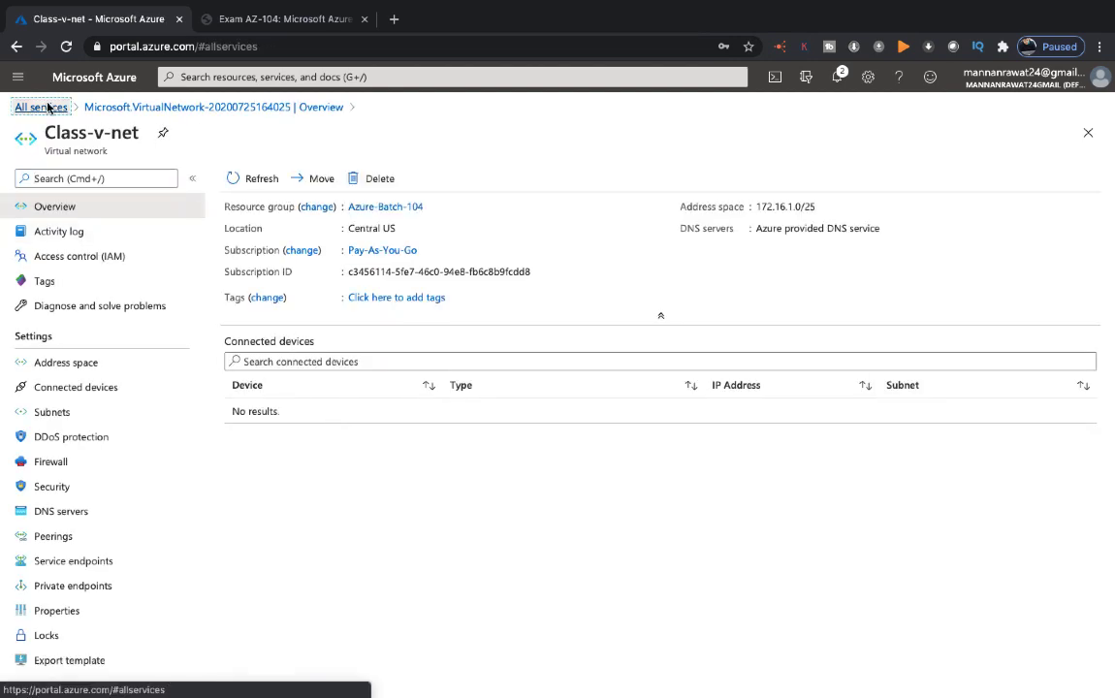
{"action": "left_click", "coordinate": [43, 270]}
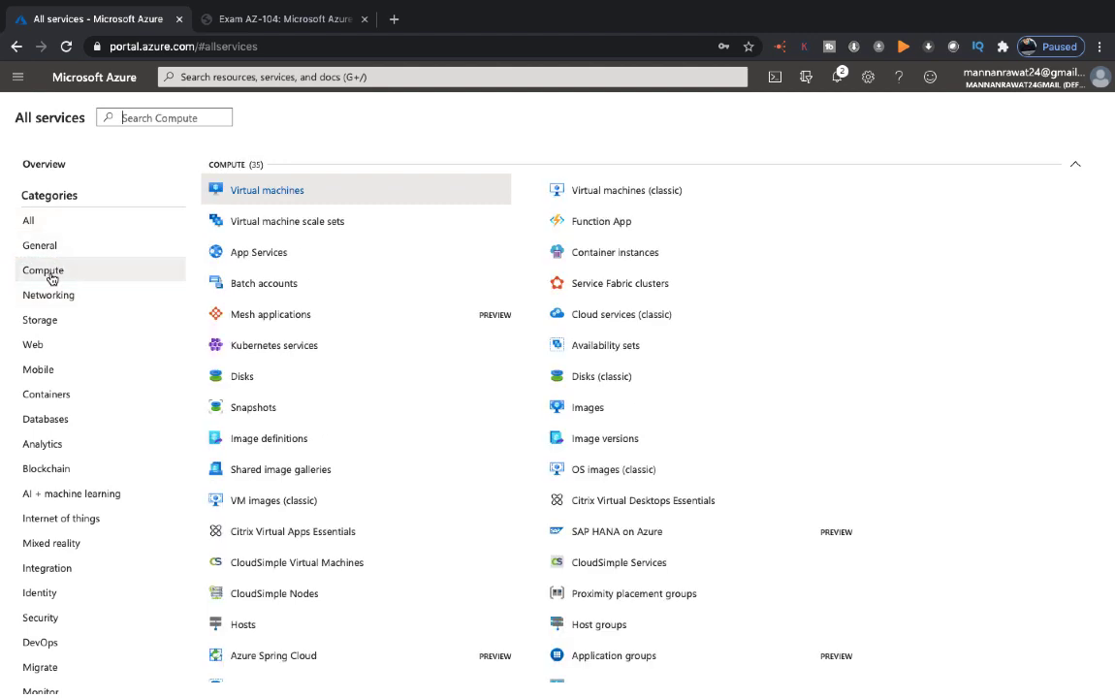
{"action": "left_click", "coordinate": [283, 192]}
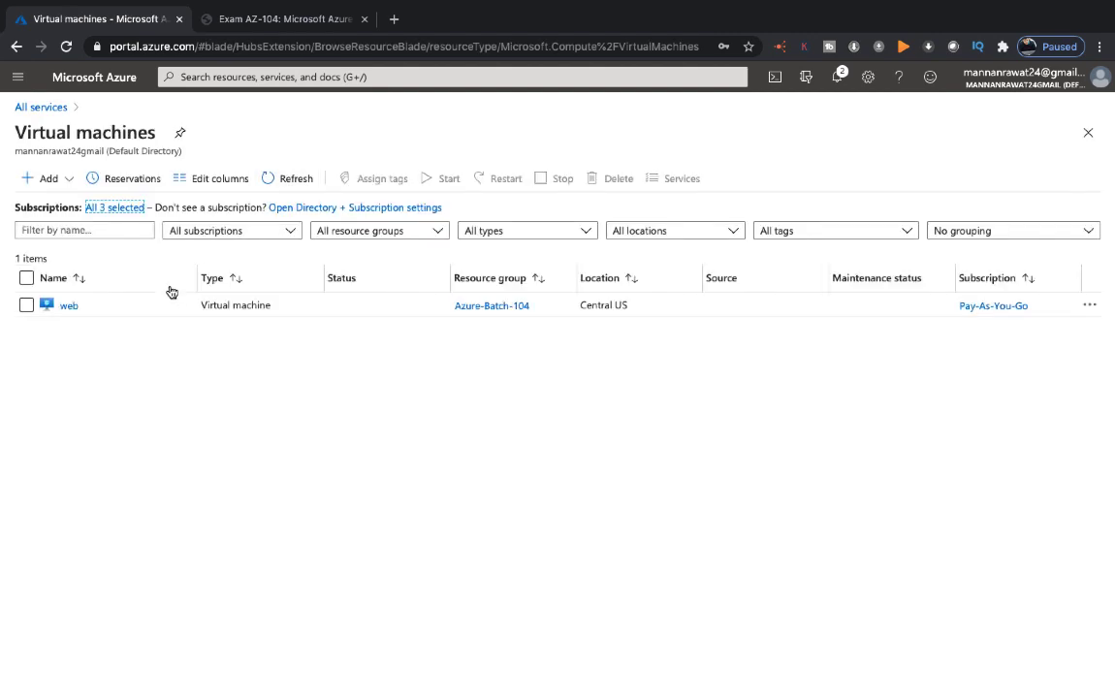
{"action": "left_click", "coordinate": [53, 180]}
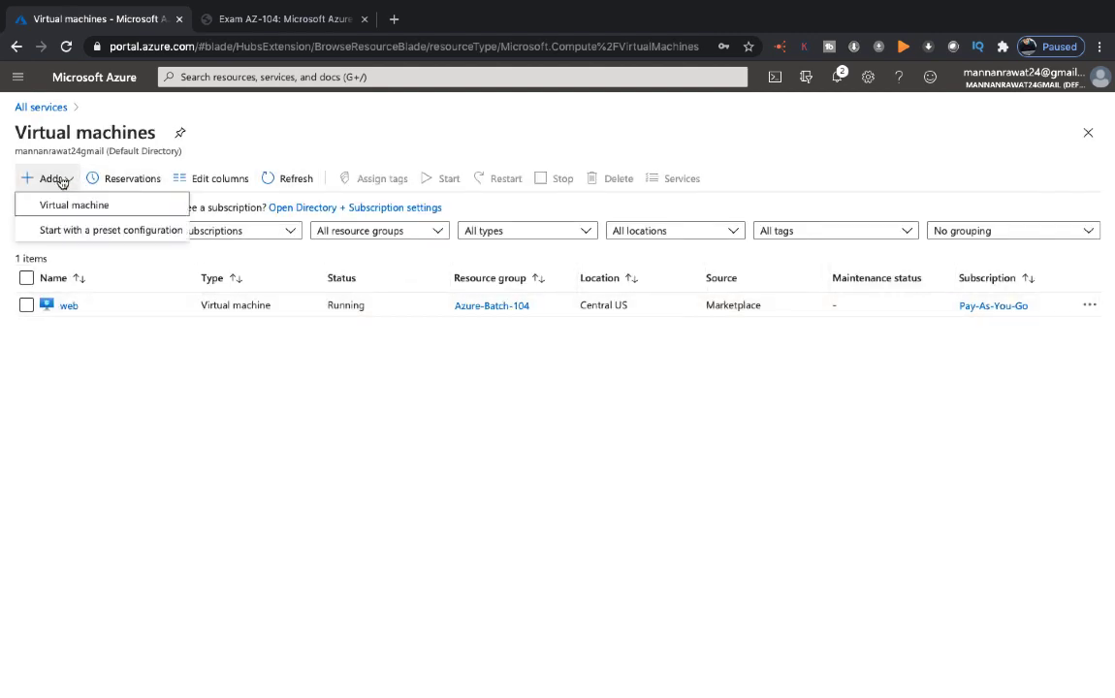
{"action": "left_click", "coordinate": [88, 203]}
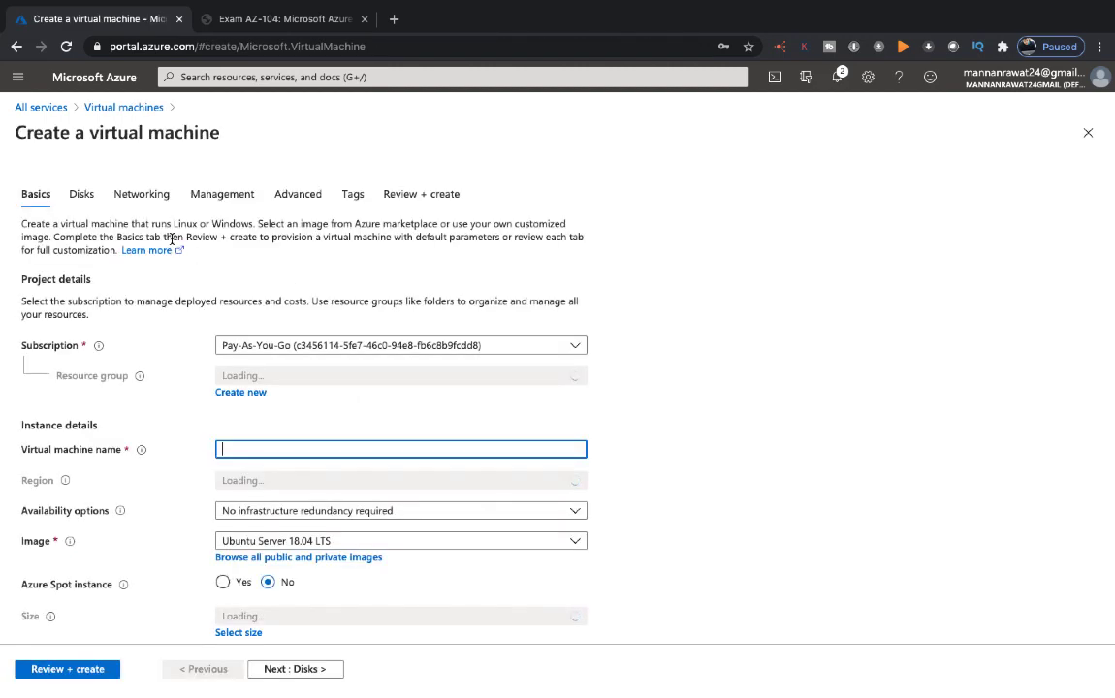
Set resource group Azure-Batch-104, Windows Server 2012 R2 Datacenter image and Standard_B1ms size
{"action": "left_click", "coordinate": [300, 375]}
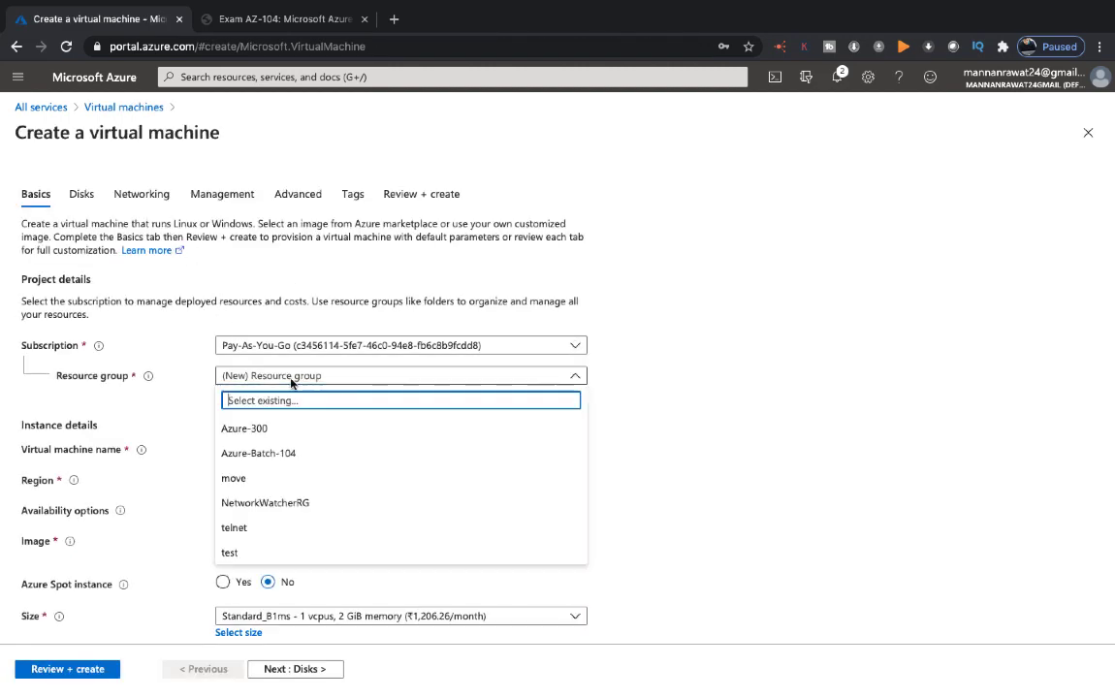
{"action": "left_click", "coordinate": [265, 451]}
{"action": "left_click", "coordinate": [287, 457]}
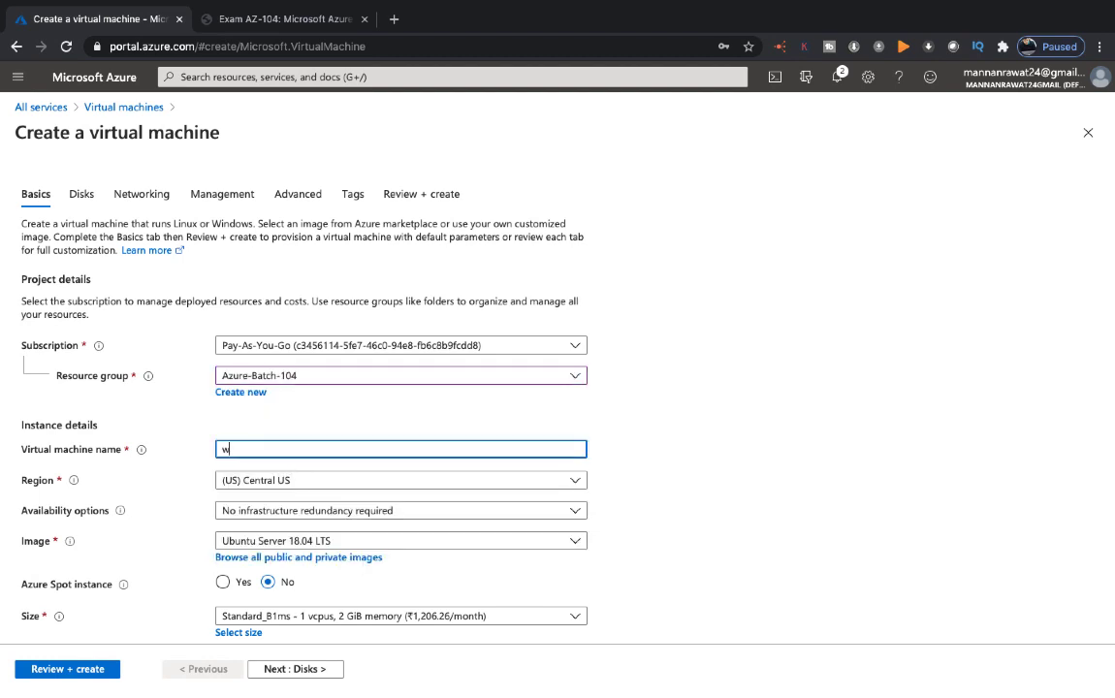
{"action": "left_click", "coordinate": [323, 540]}
{"action": "left_click", "coordinate": [310, 495]}
{"action": "scroll", "coordinate": [310, 496], "scroll_direction": "down", "scroll_amount": 3}
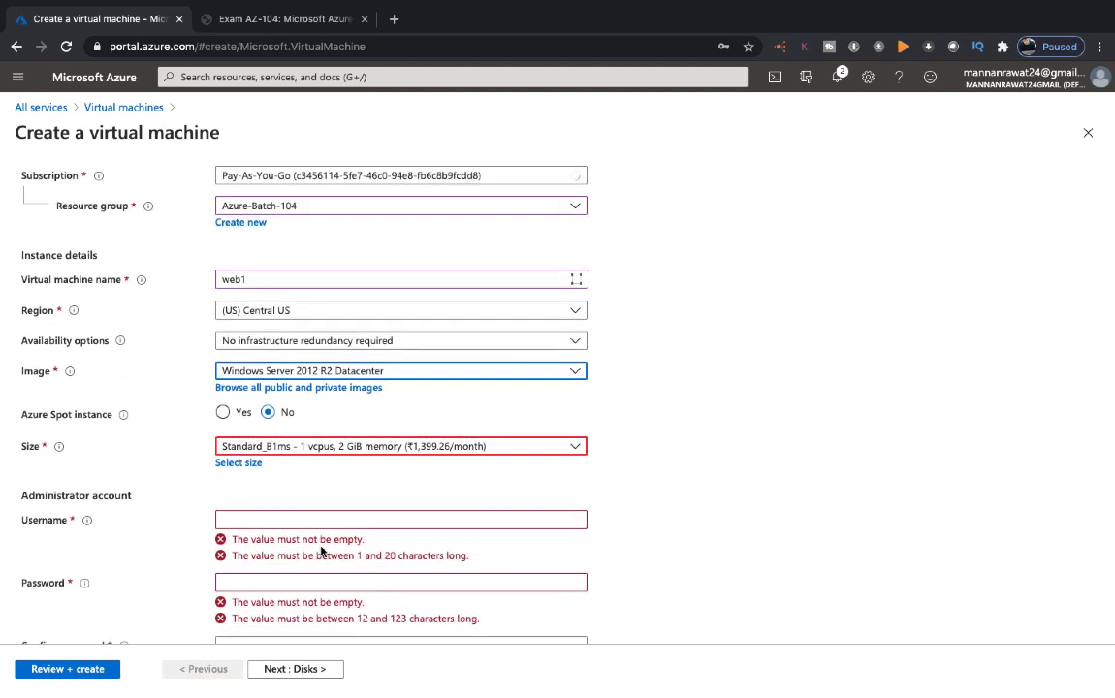
{"action": "left_click", "coordinate": [310, 441]}
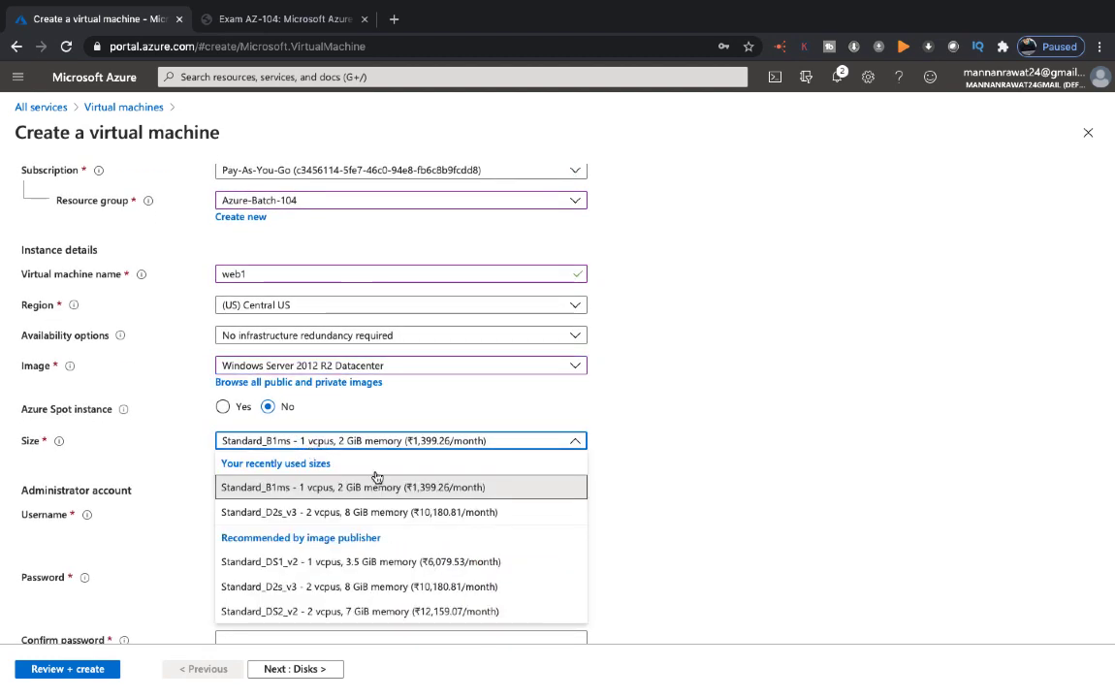
{"action": "left_click", "coordinate": [407, 502]}
{"action": "left_click", "coordinate": [427, 443]}
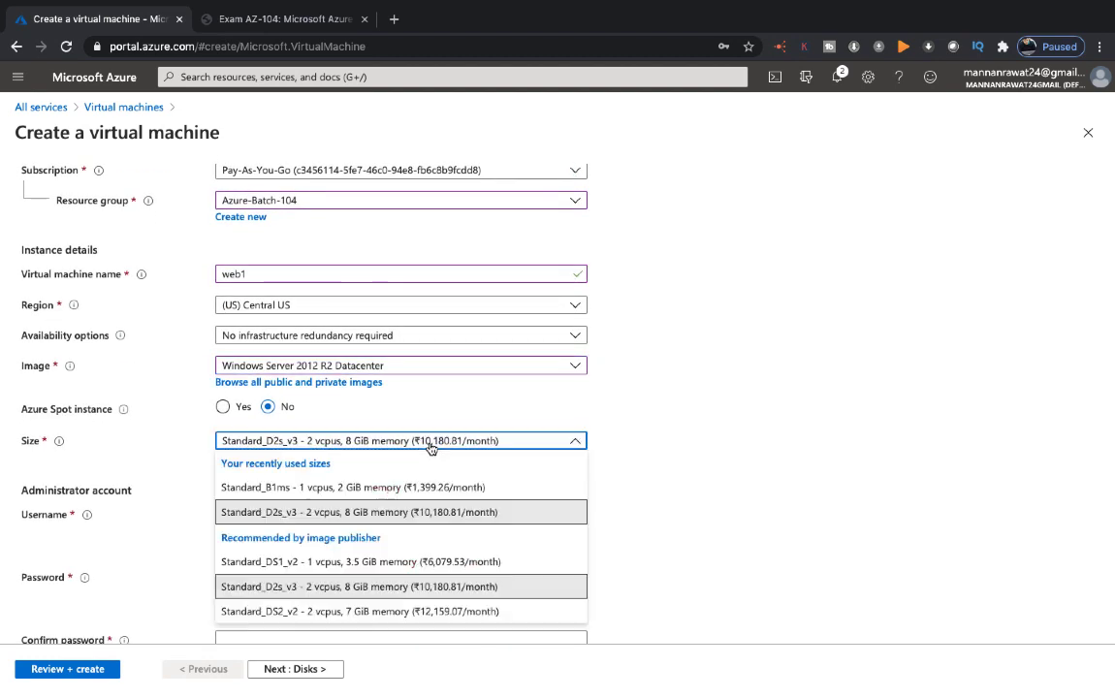
{"action": "left_click", "coordinate": [398, 485]}
Enter the administrator username and password and proceed to the Disks step
{"action": "left_click", "coordinate": [368, 519]}
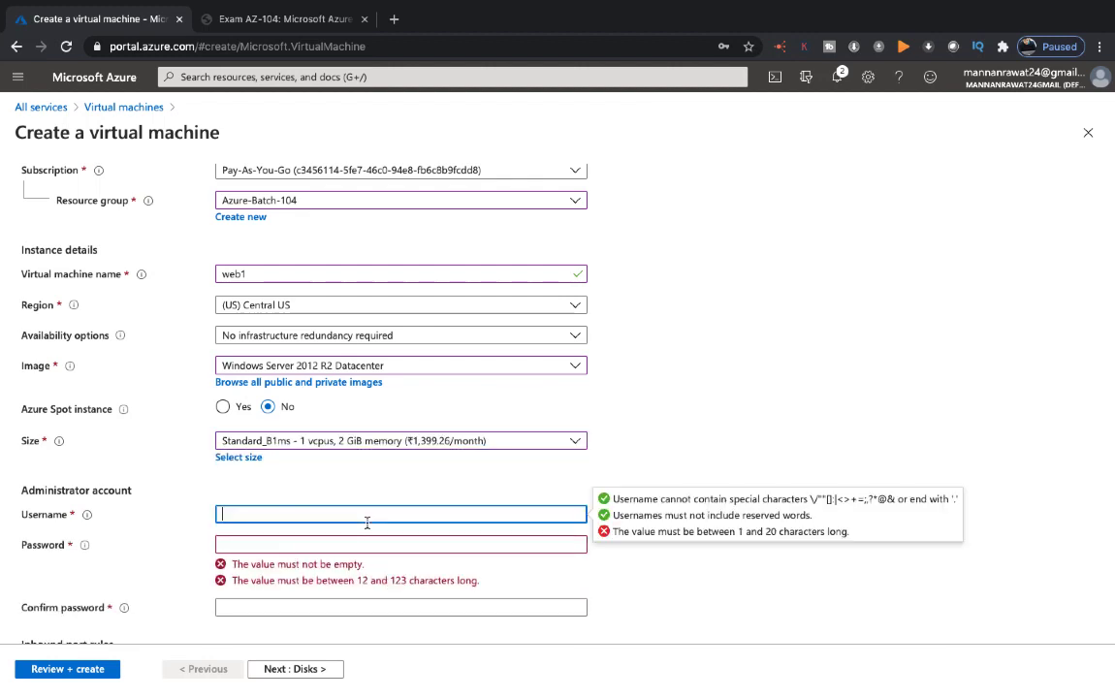
{"action": "type", "text": "web"}
{"action": "key", "text": "Tab"}
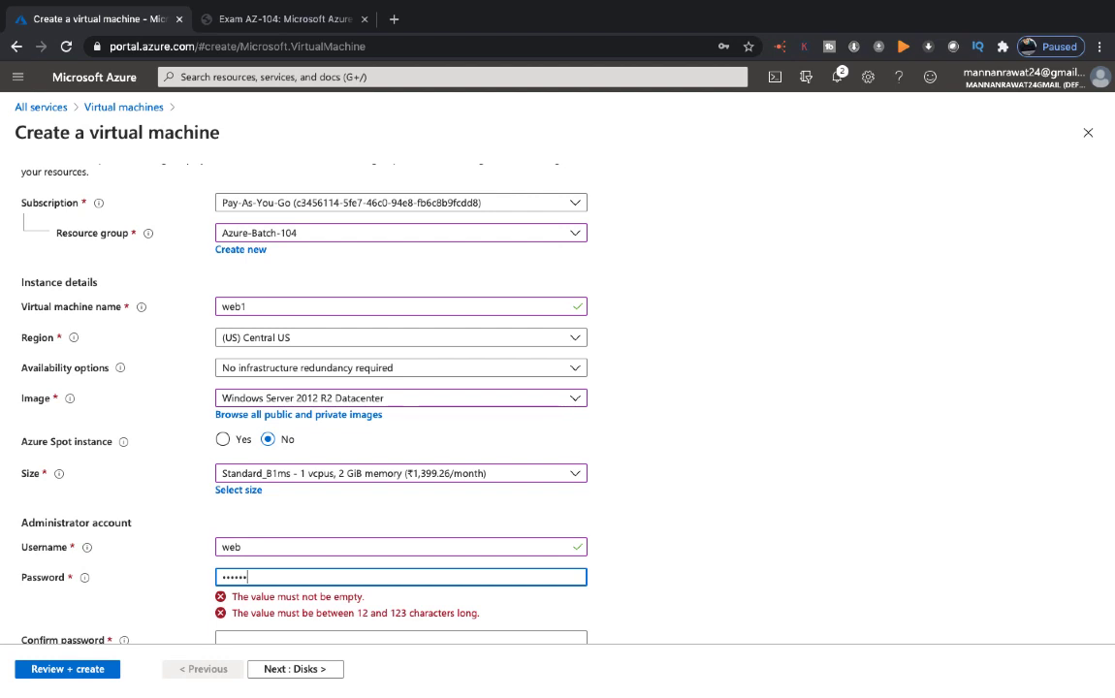
{"action": "type", "text": "••••••••••••"}
{"action": "key", "text": "Tab"}
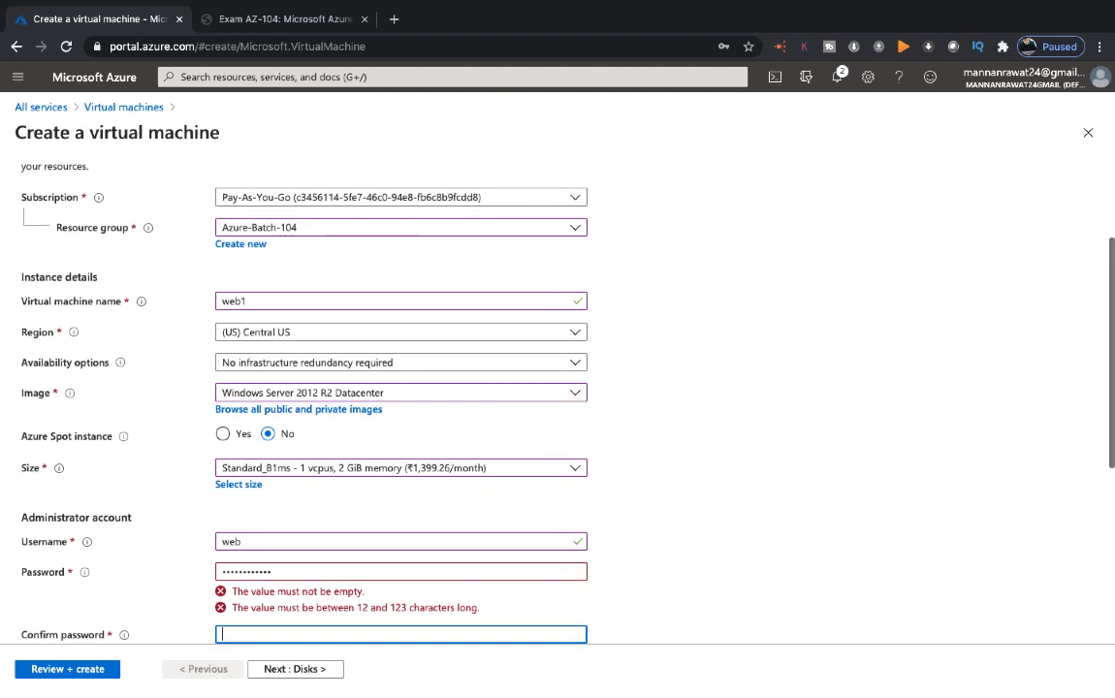
{"action": "type", "text": "•"}
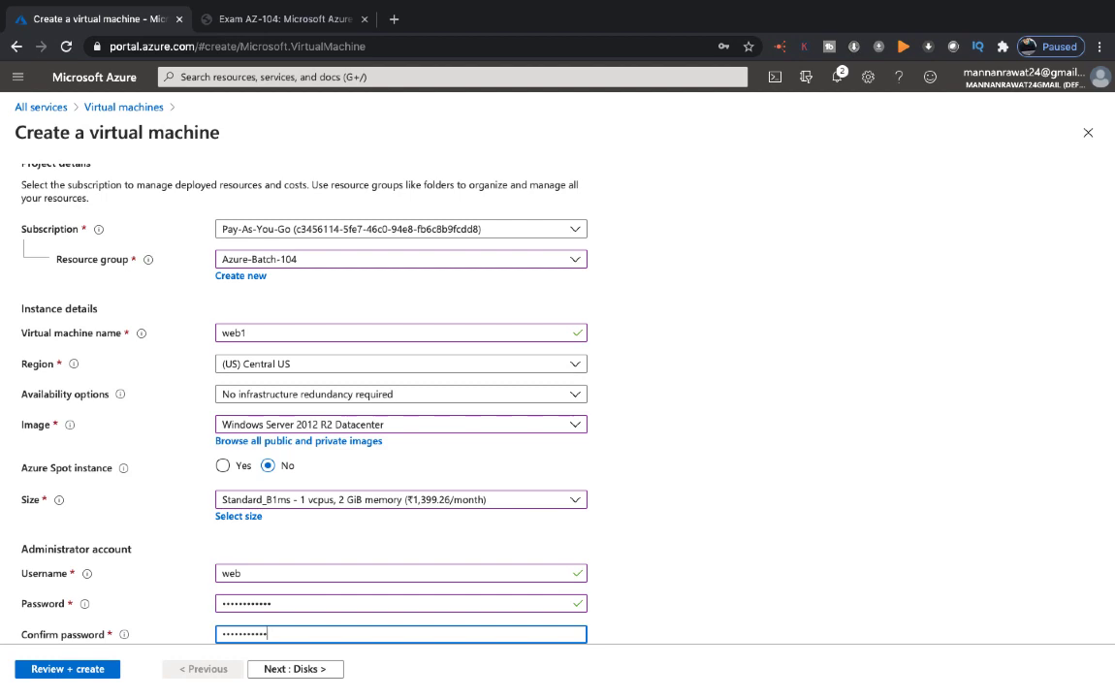
{"action": "scroll", "coordinate": [295, 464], "scroll_direction": "down", "scroll_amount": 5}
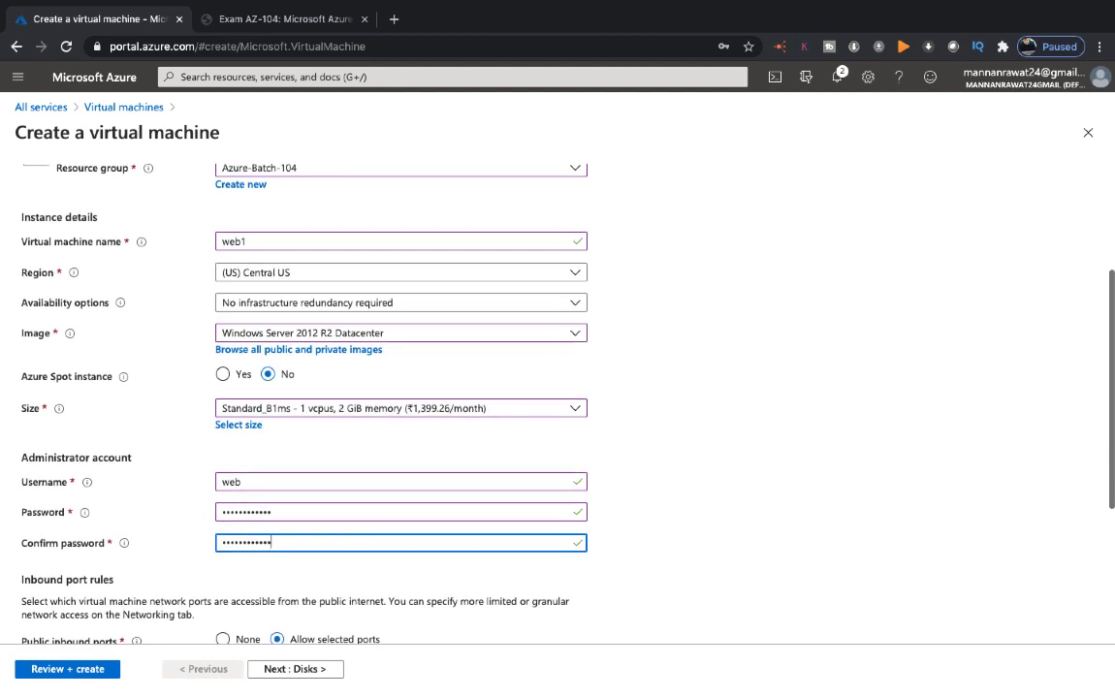
{"action": "left_click", "coordinate": [299, 669]}
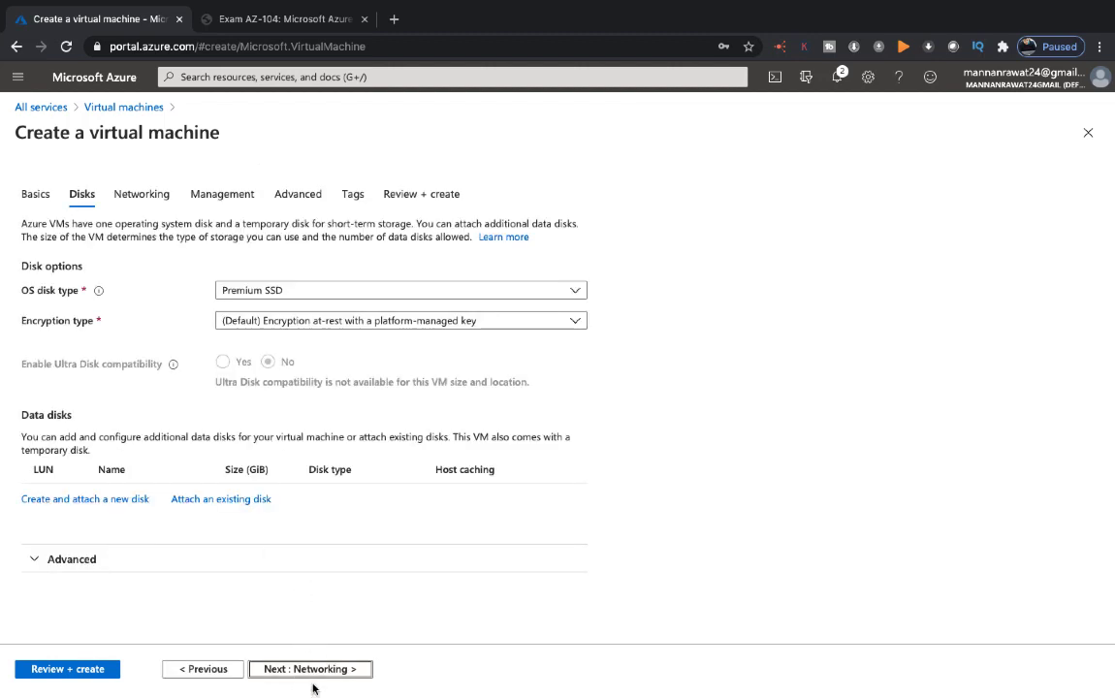
Step past Networking, Management and Advanced to the web1 review, then create it
{"action": "left_click", "coordinate": [305, 669]}
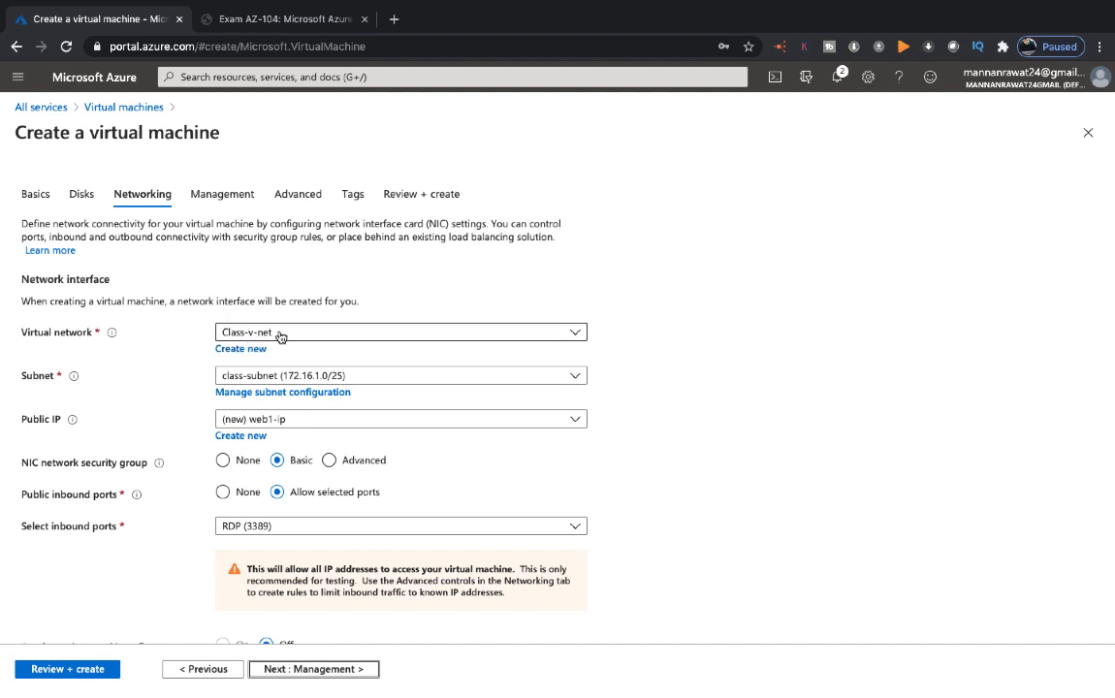
{"action": "left_click", "coordinate": [305, 671]}
{"action": "left_click", "coordinate": [304, 672]}
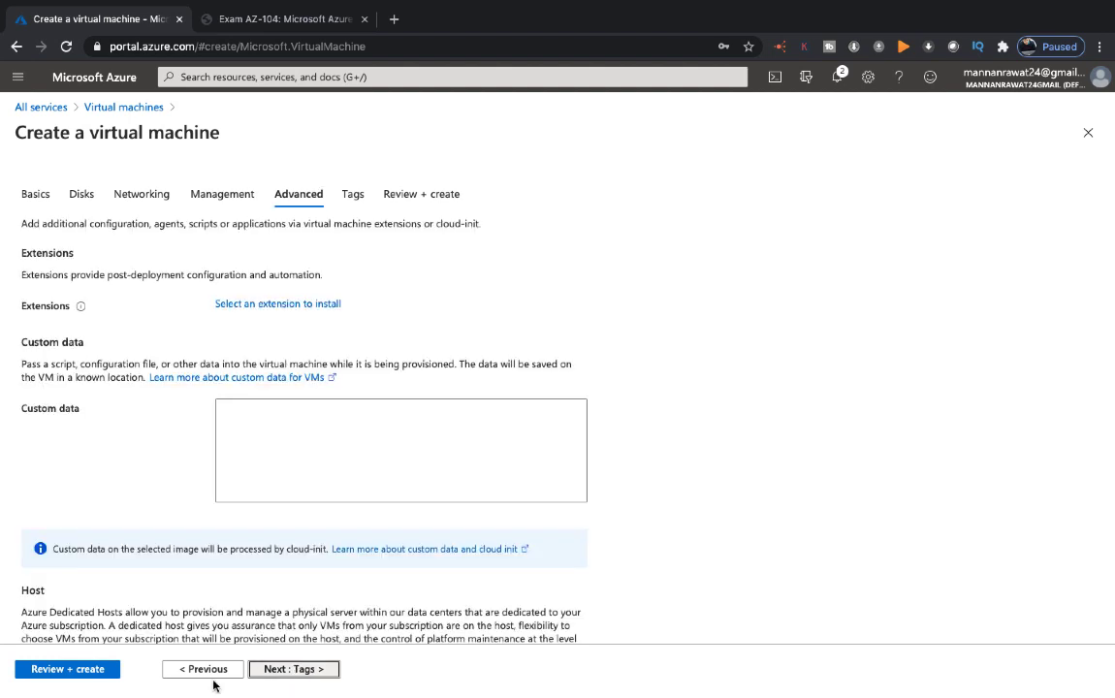
{"action": "left_click", "coordinate": [96, 670]}
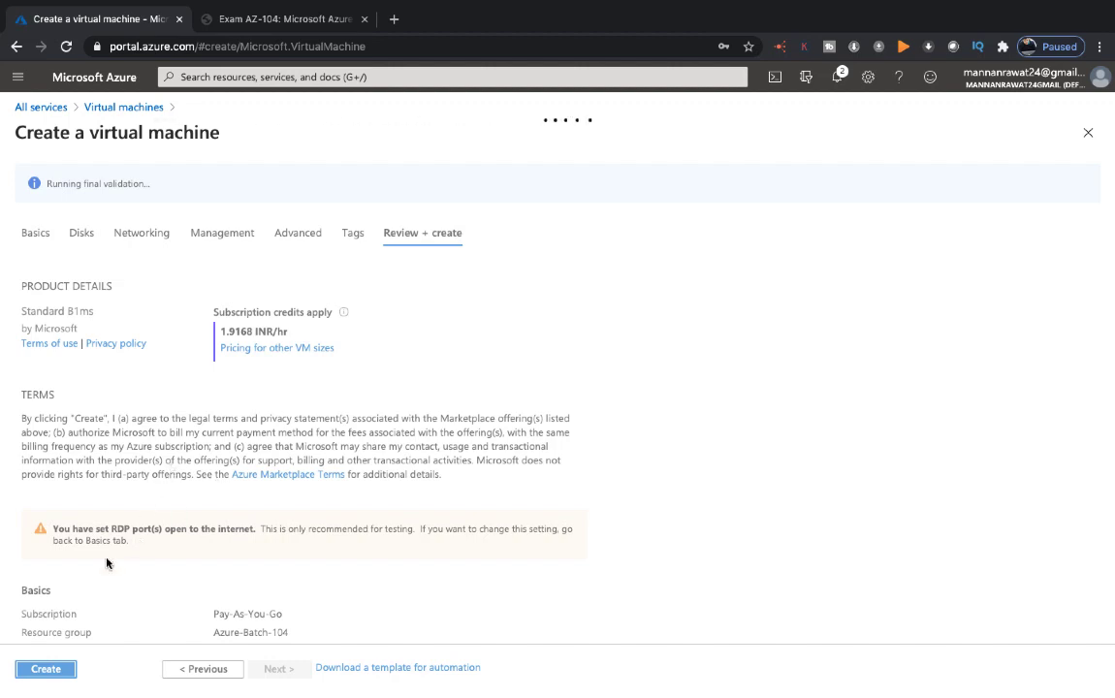
{"action": "left_click", "coordinate": [31, 673]}
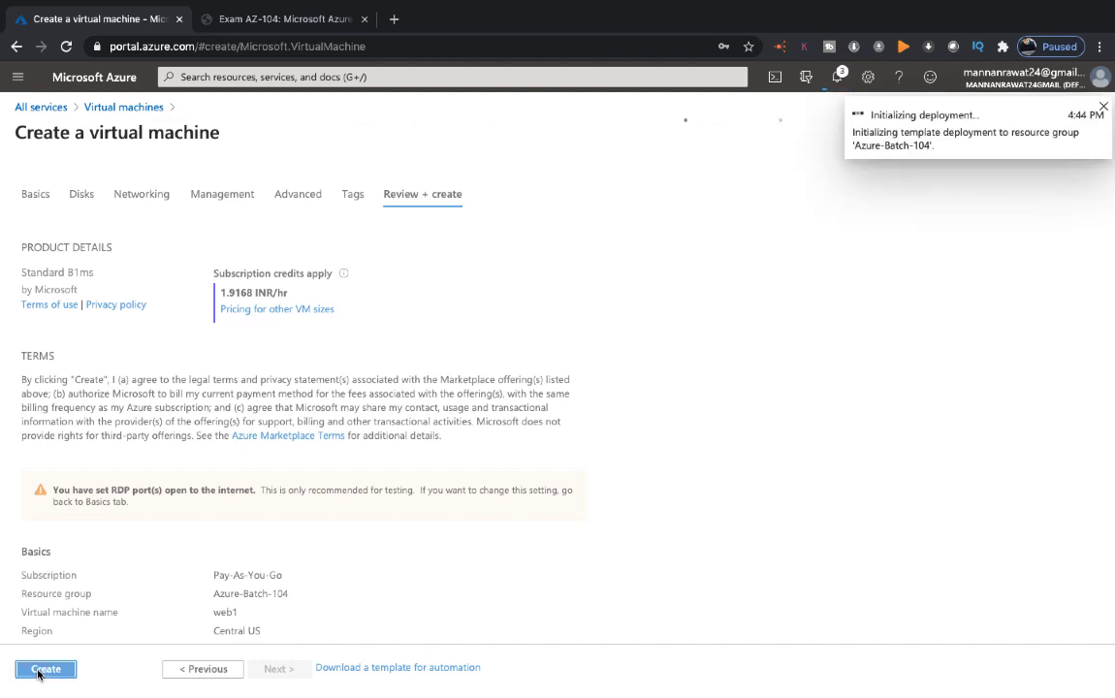
In the remote Windows Server session, minimize Server Manager and maximize the ipconfig command window
{"action": "key", "text": "ctrl+Right"}
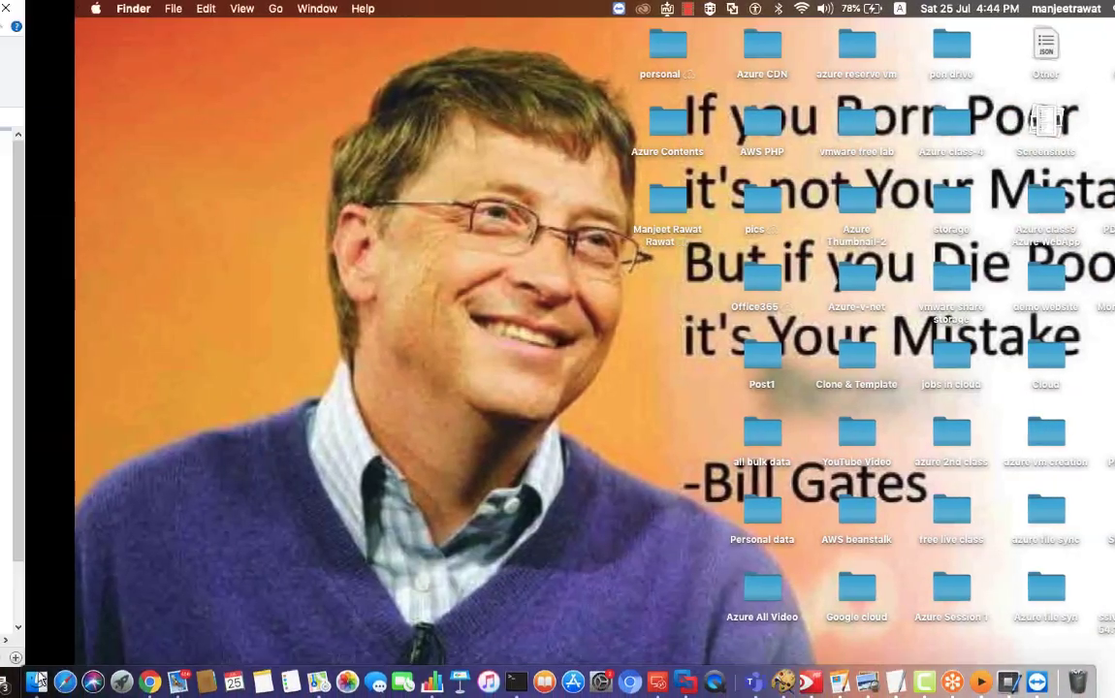
{"action": "key", "text": "ctrl+Left"}
{"action": "key", "text": "ctrl+Left"}
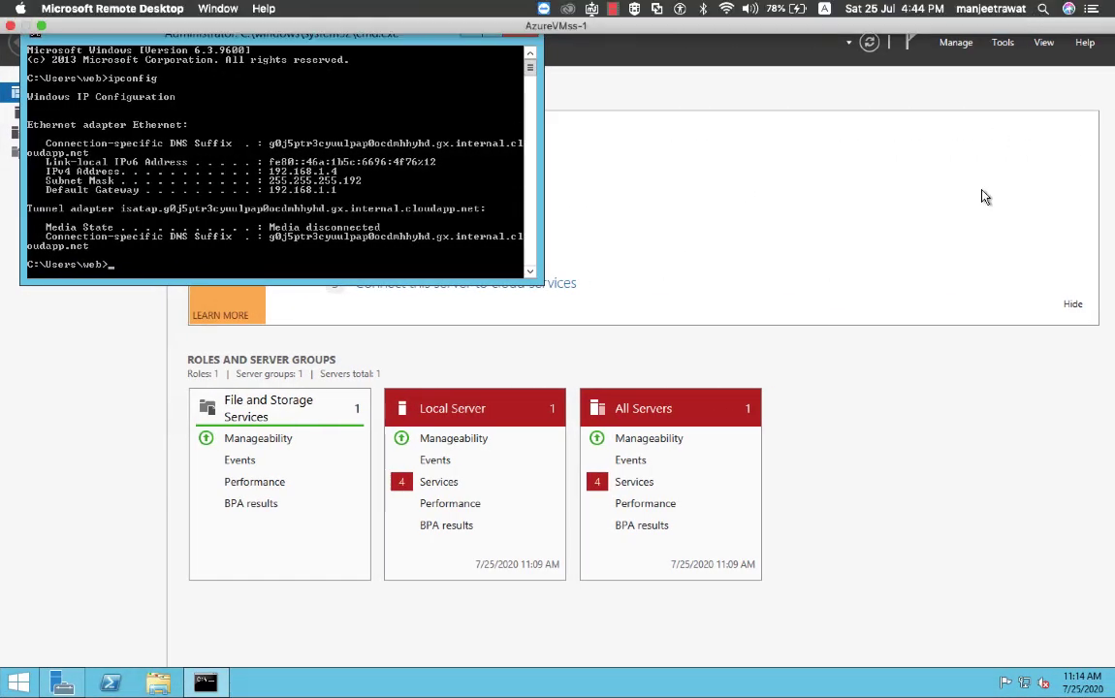
{"action": "left_click", "coordinate": [1047, 8]}
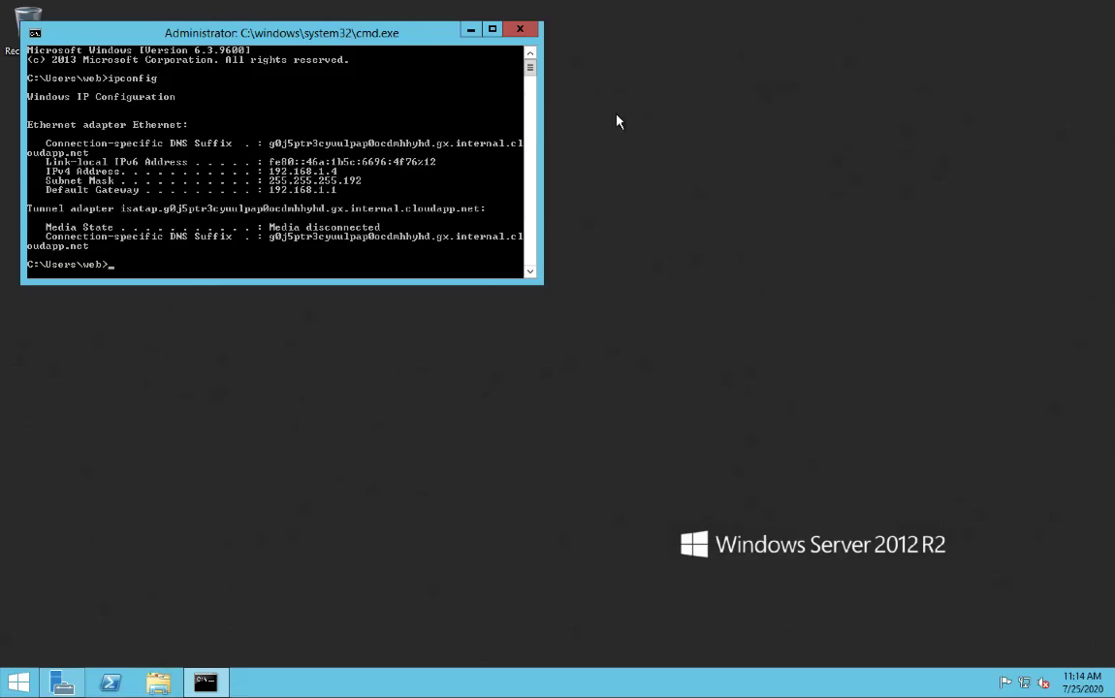
{"action": "left_click", "coordinate": [492, 30]}
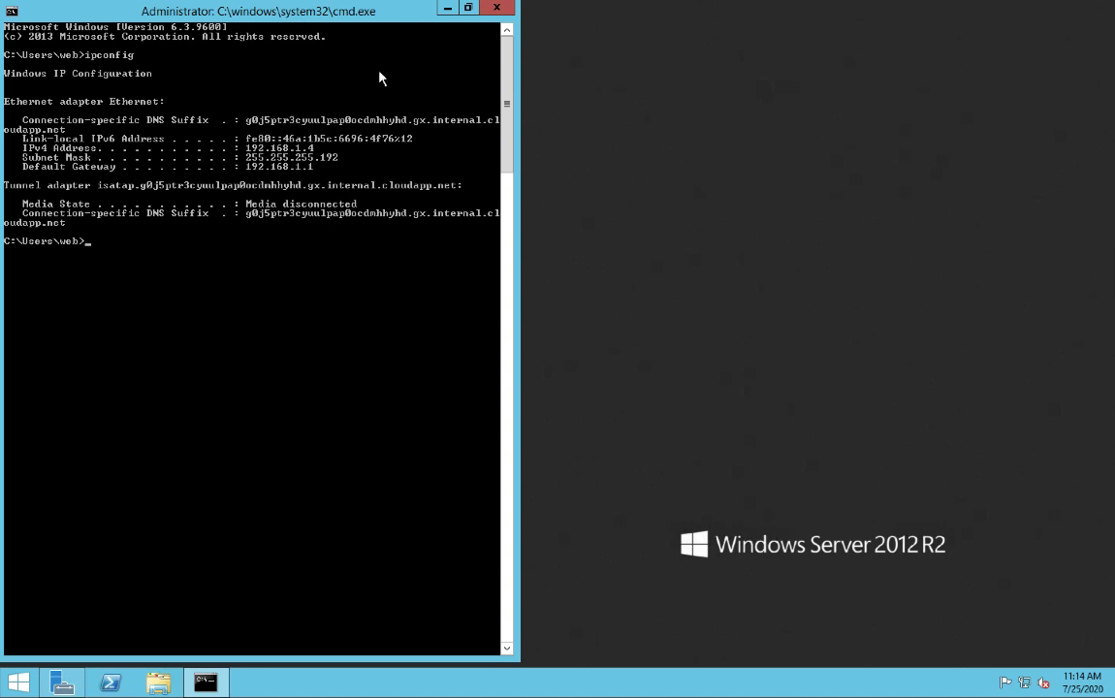
{"action": "left_click_drag", "start_coordinate": [333, 14], "coordinate": [542, 21]}
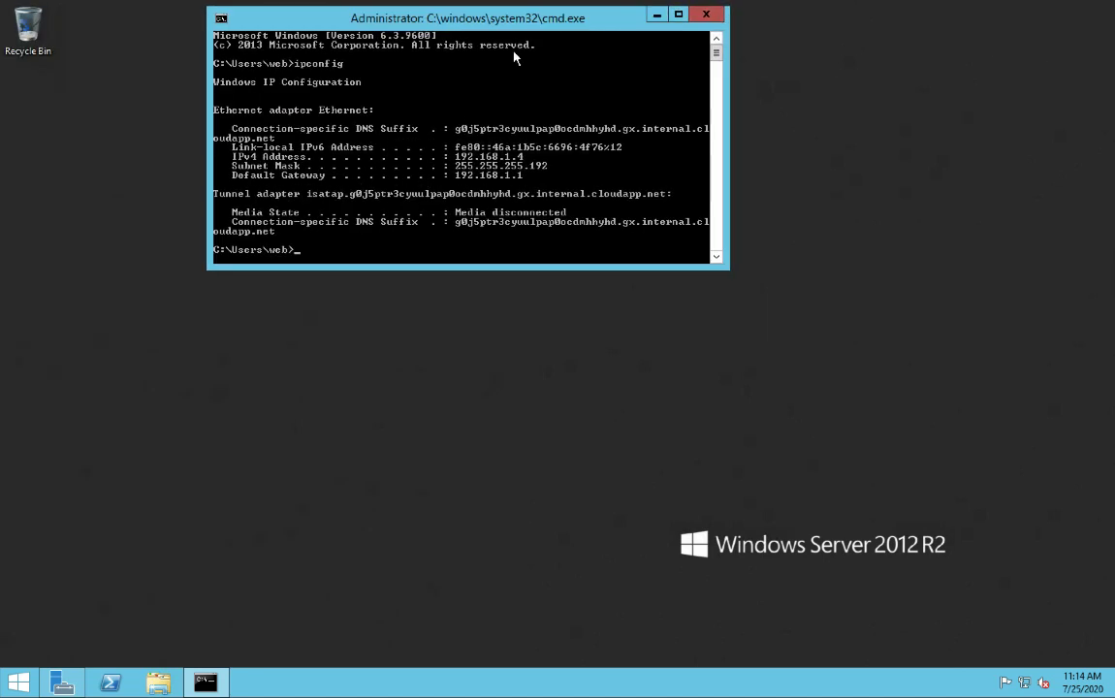
{"action": "double_click", "coordinate": [530, 27]}
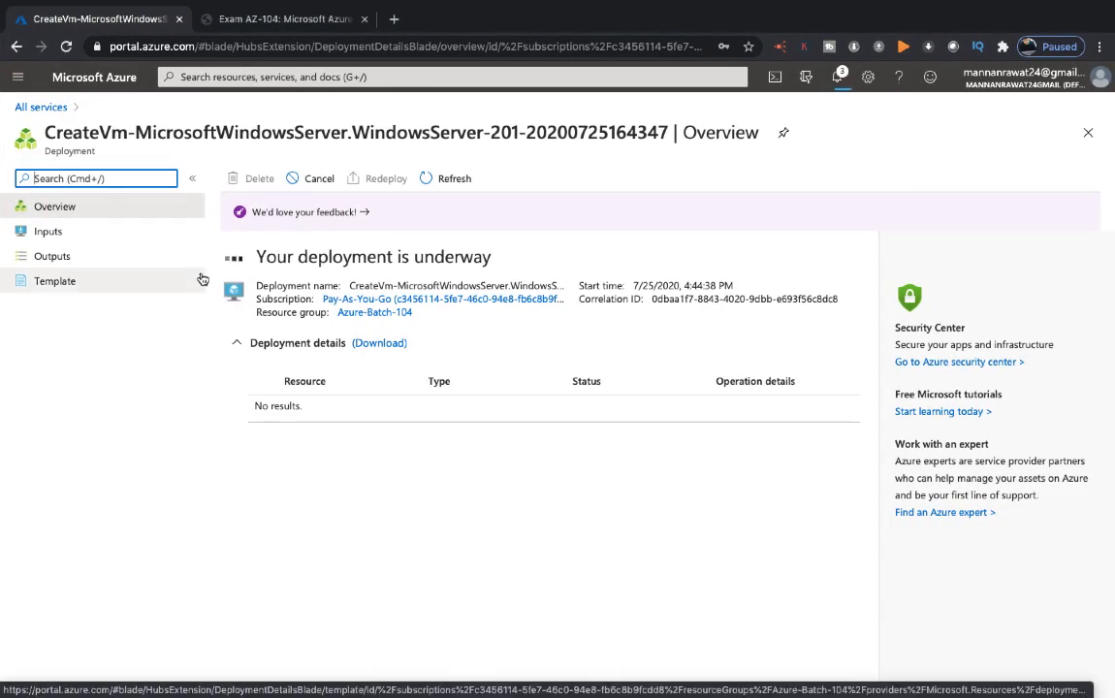
Refresh the web1 deployment progress and check the Notifications list
{"action": "left_click", "coordinate": [471, 186]}
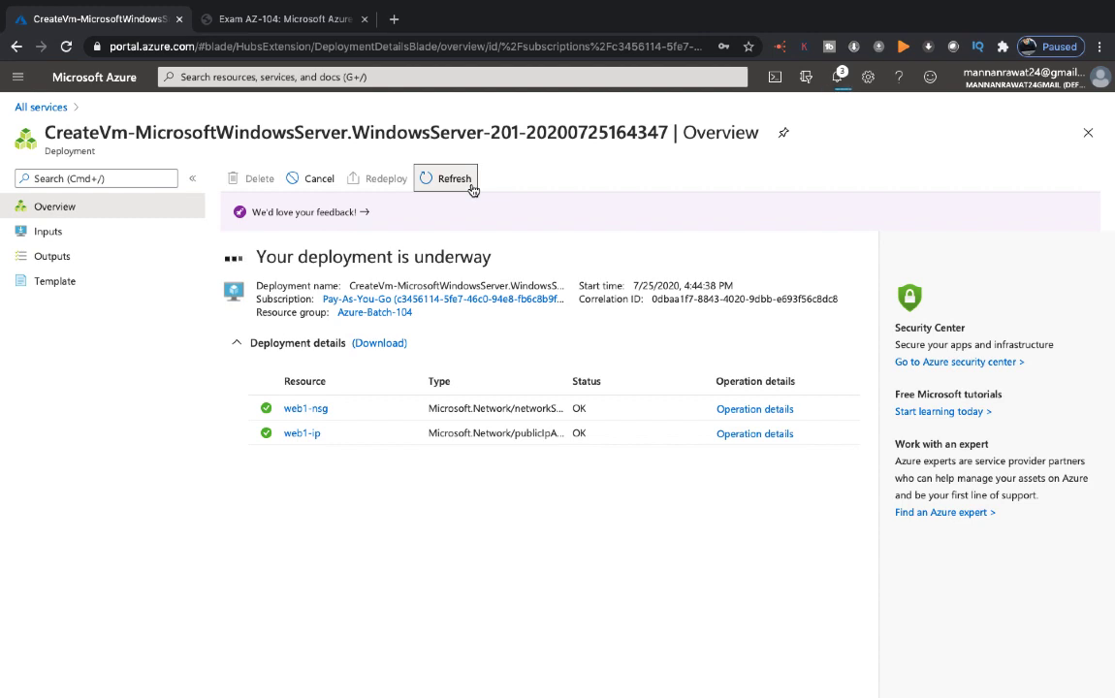
{"action": "left_click", "coordinate": [836, 77]}
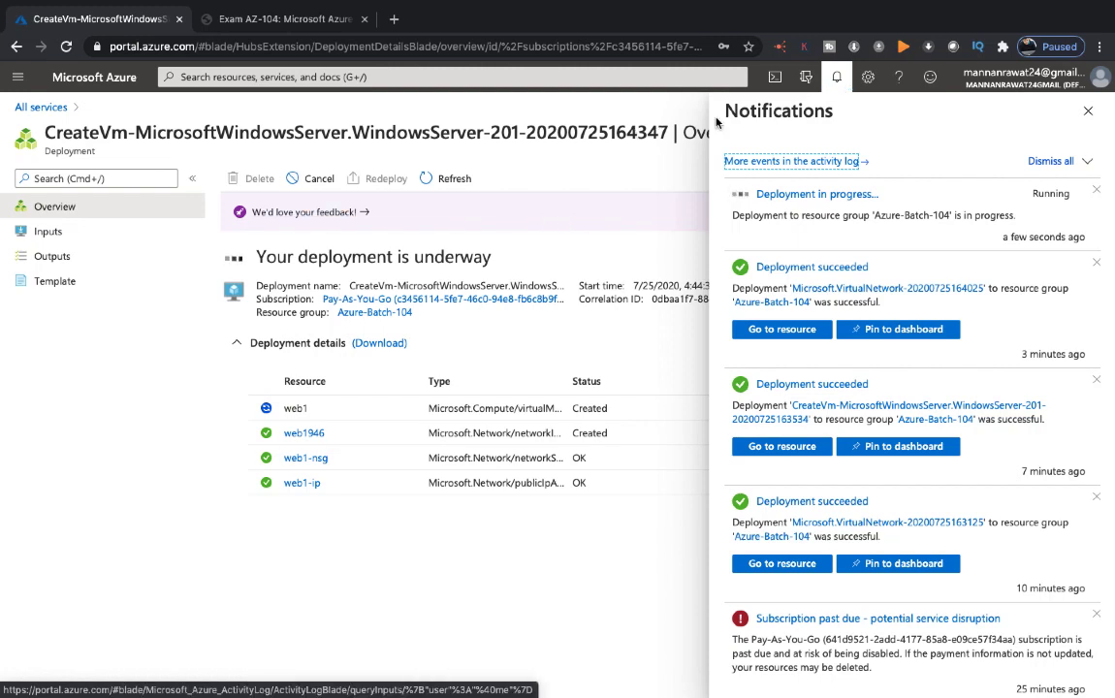
{"action": "left_click", "coordinate": [462, 189]}
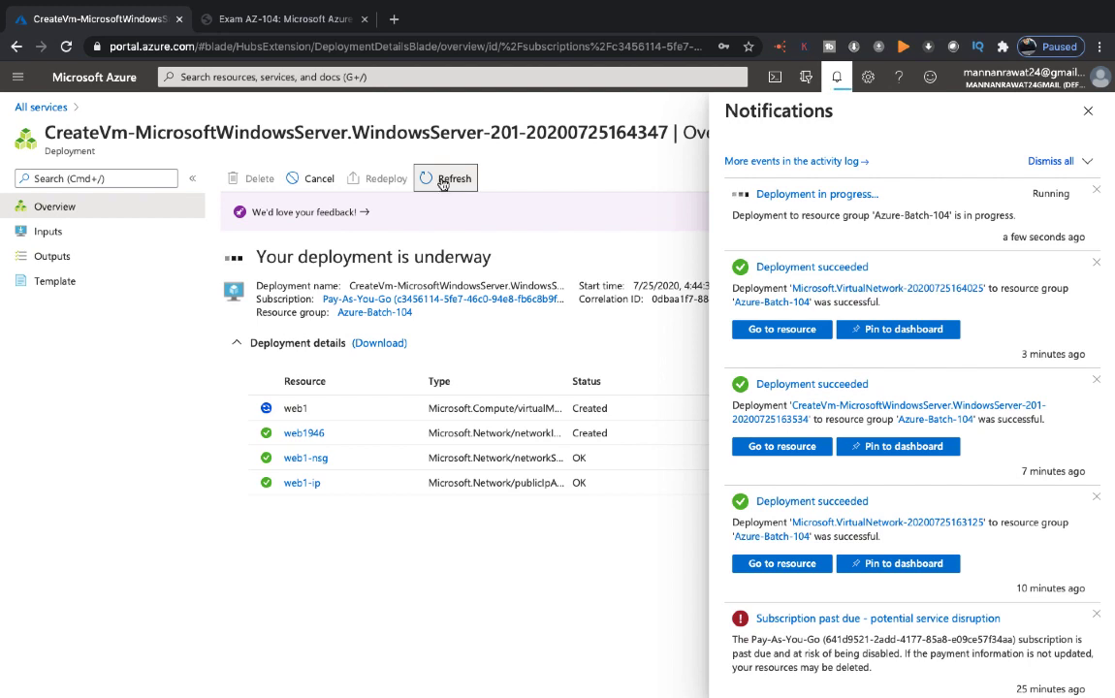
{"action": "left_click", "coordinate": [1091, 109]}
{"action": "left_click", "coordinate": [450, 183]}
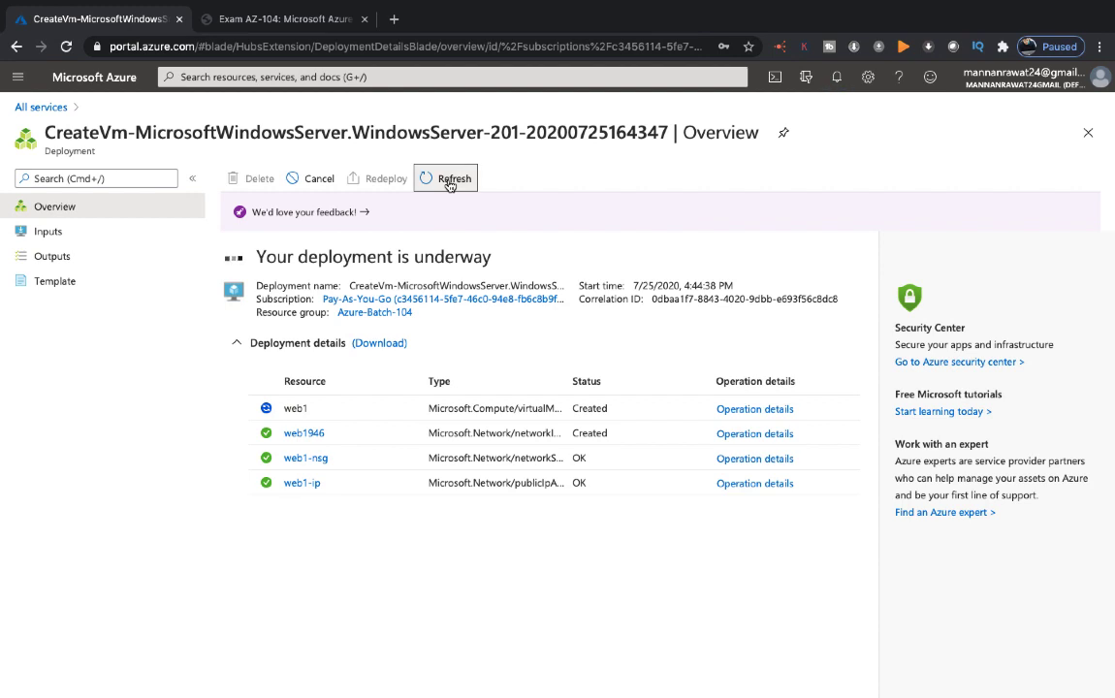
Open web1 from the Virtual machines list to see its public IP 13.67.135.192
{"action": "left_click", "coordinate": [35, 107]}
{"action": "scroll", "coordinate": [249, 365], "scroll_direction": "down", "scroll_amount": 3}
{"action": "scroll", "coordinate": [249, 366], "scroll_direction": "up", "scroll_amount": 3}
{"action": "left_click", "coordinate": [268, 191]}
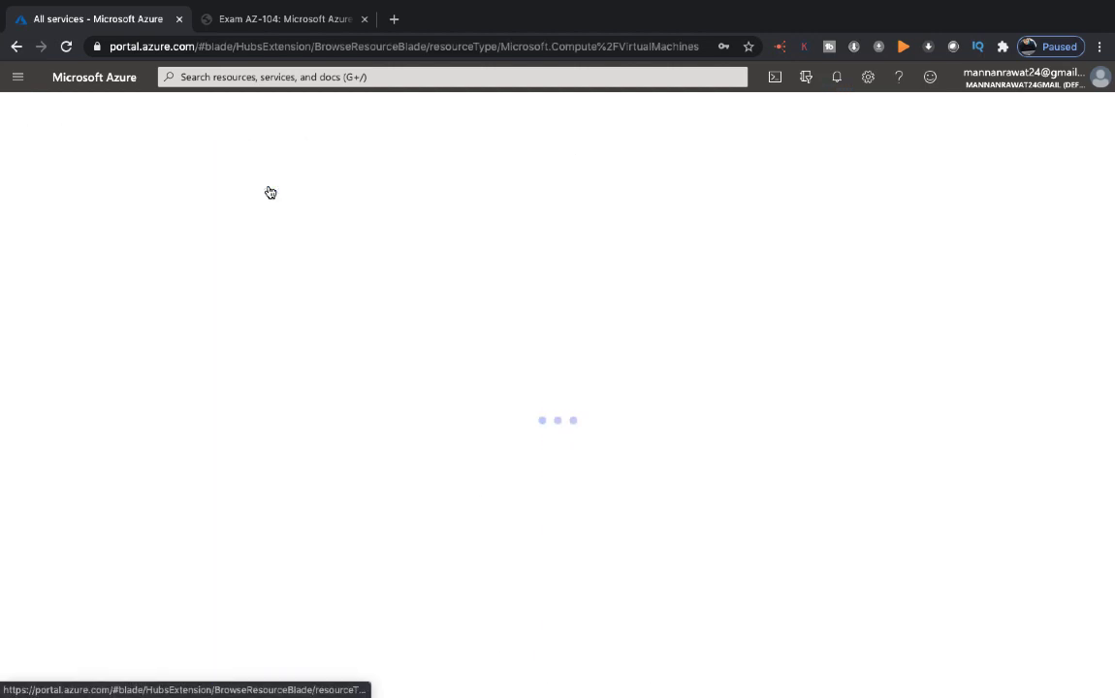
{"action": "left_click", "coordinate": [279, 185]}
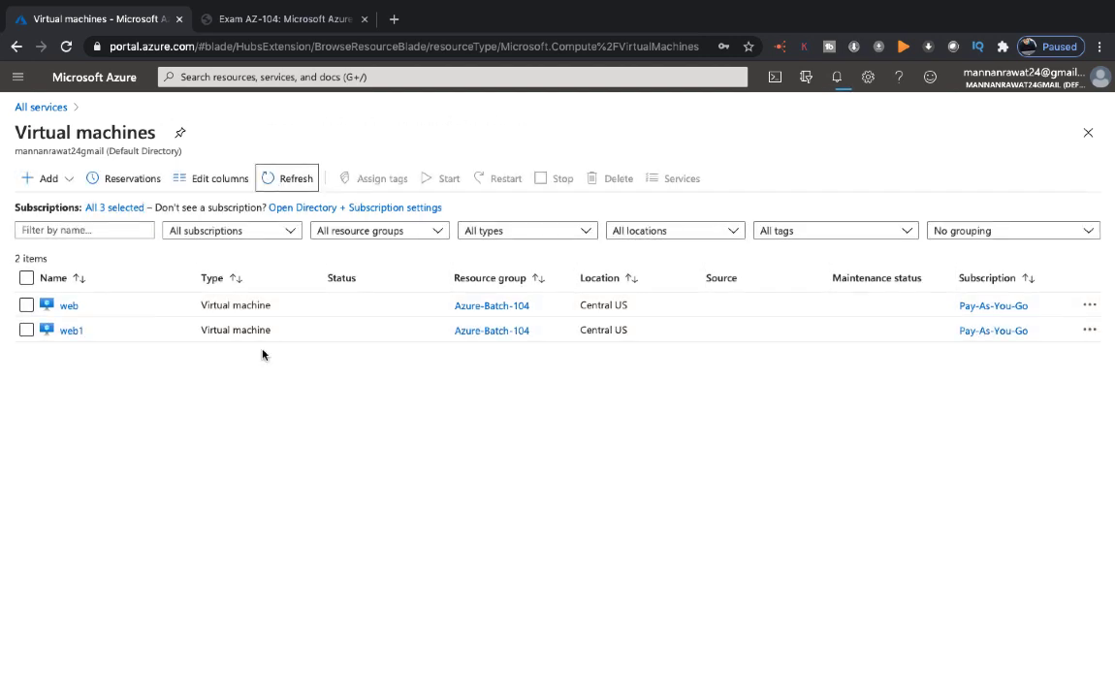
{"action": "left_click", "coordinate": [71, 331]}
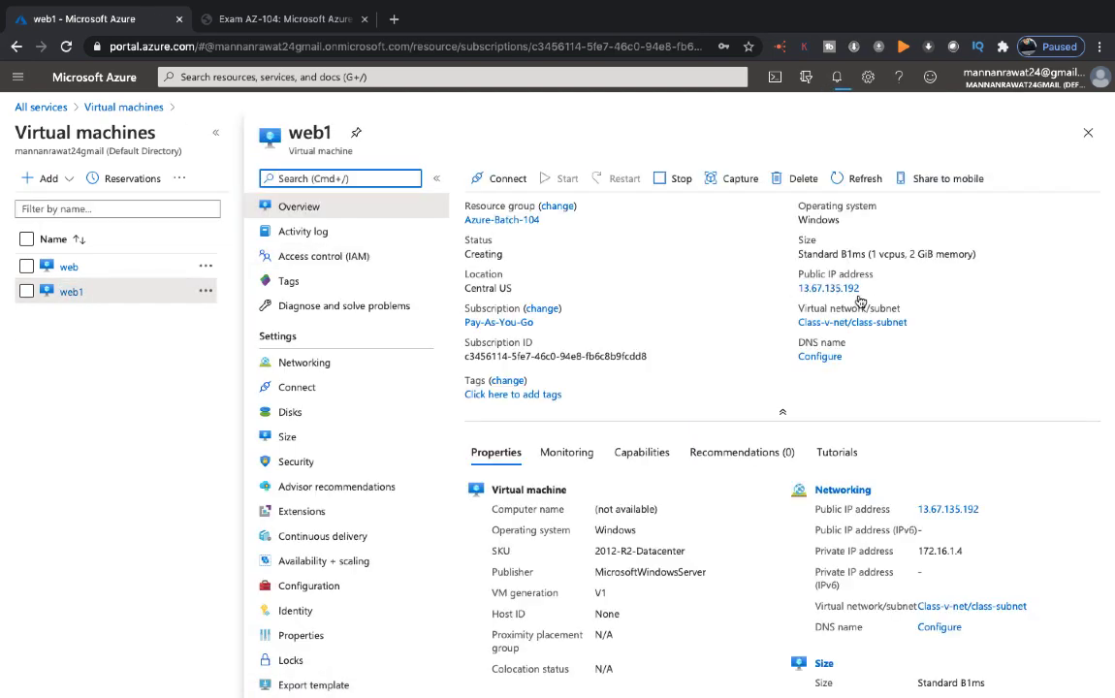
Copy web1's public IP and set the Azure-vmss connection's PC name to 13.67.135.192
{"action": "left_click", "coordinate": [867, 290]}
{"action": "key", "text": "ctrl+Left"}
{"action": "key", "text": "ctrl+Left"}
{"action": "right_click", "coordinate": [659, 682]}
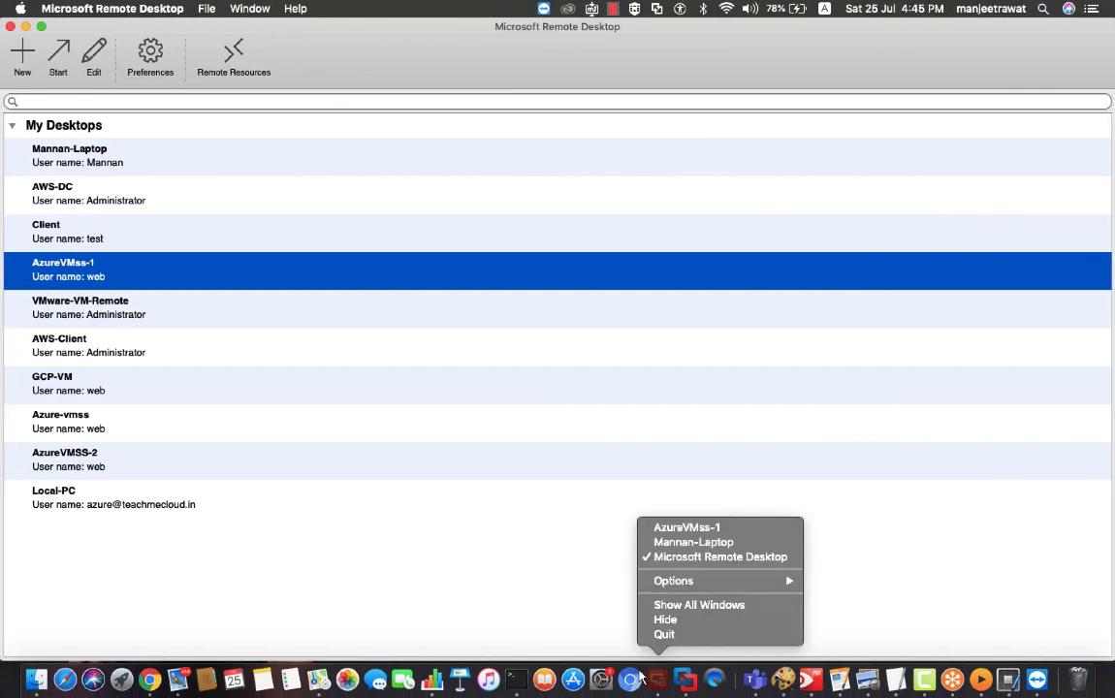
{"action": "right_click", "coordinate": [69, 424]}
{"action": "left_click", "coordinate": [102, 438]}
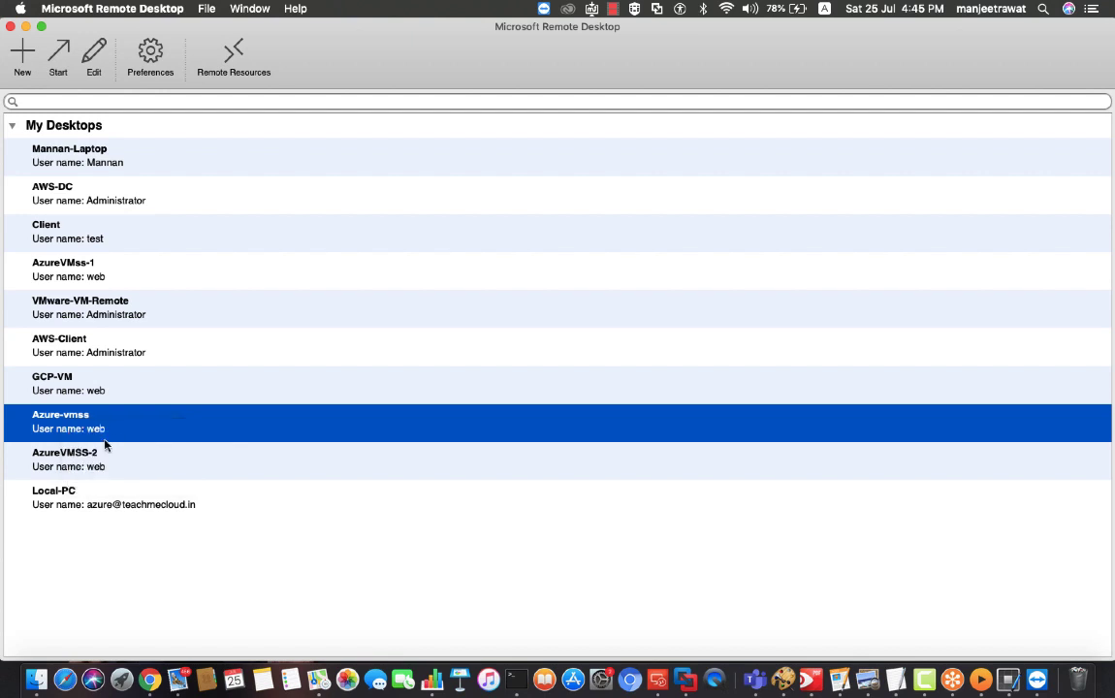
{"action": "key", "text": "Tab"}
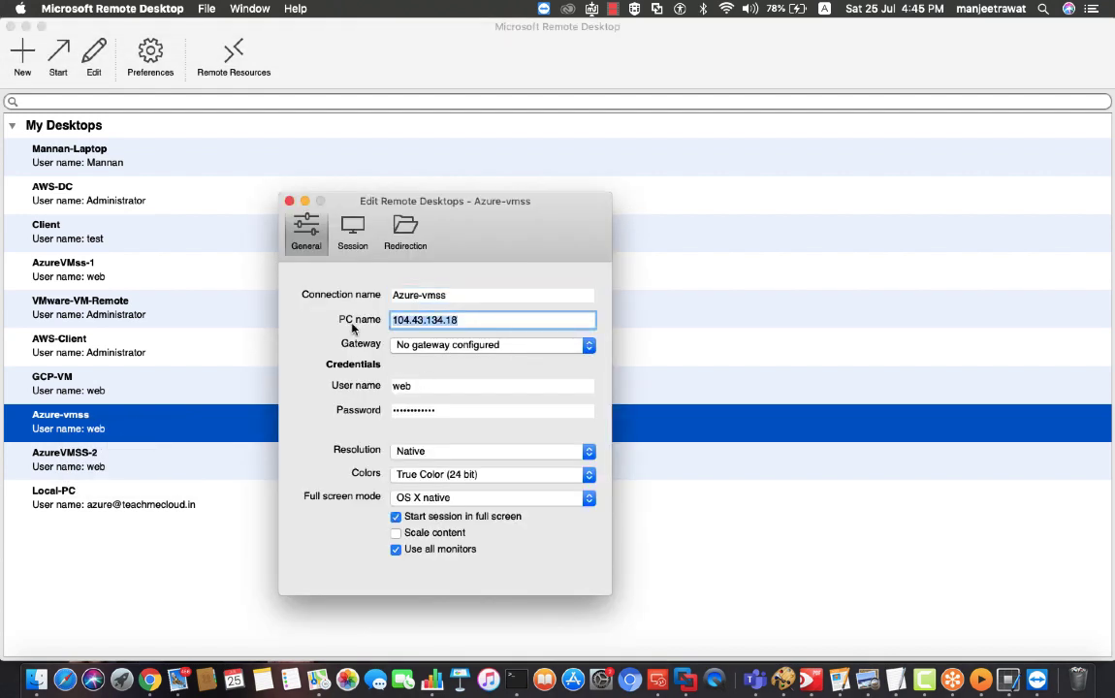
{"action": "key", "text": "super+v"}
{"action": "left_click", "coordinate": [289, 200]}
Try connecting to Azure-vmss and dismiss the unable-to-connect error
{"action": "double_click", "coordinate": [107, 415]}
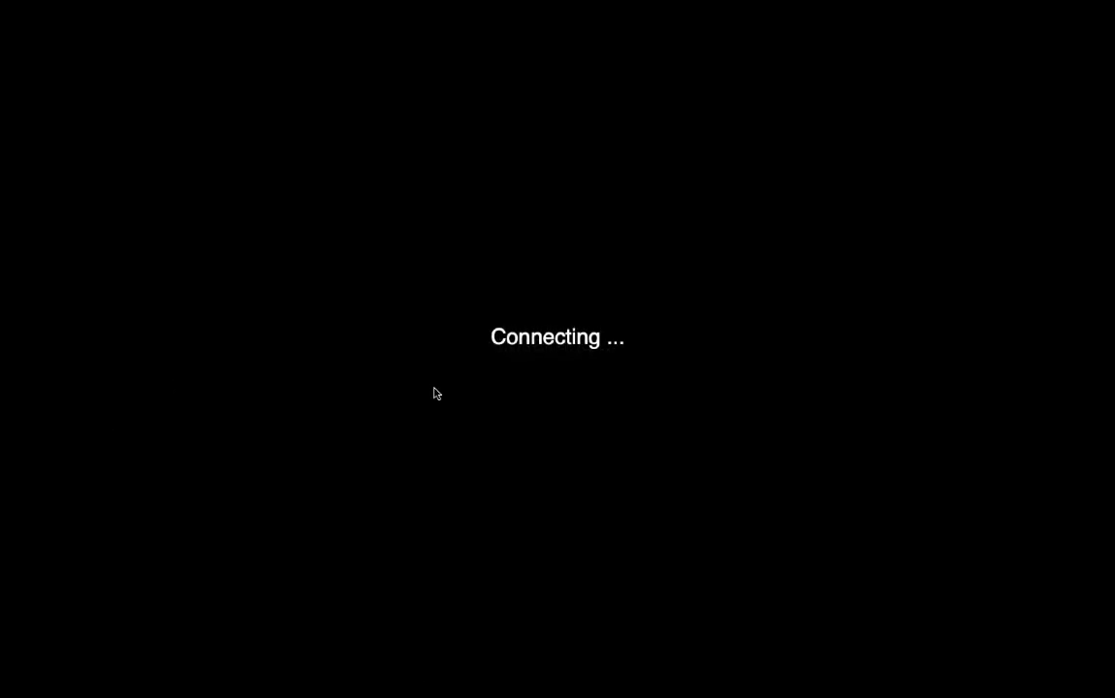
{"action": "key", "text": "ctrl+Right"}
{"action": "key", "text": "ctrl+Right"}
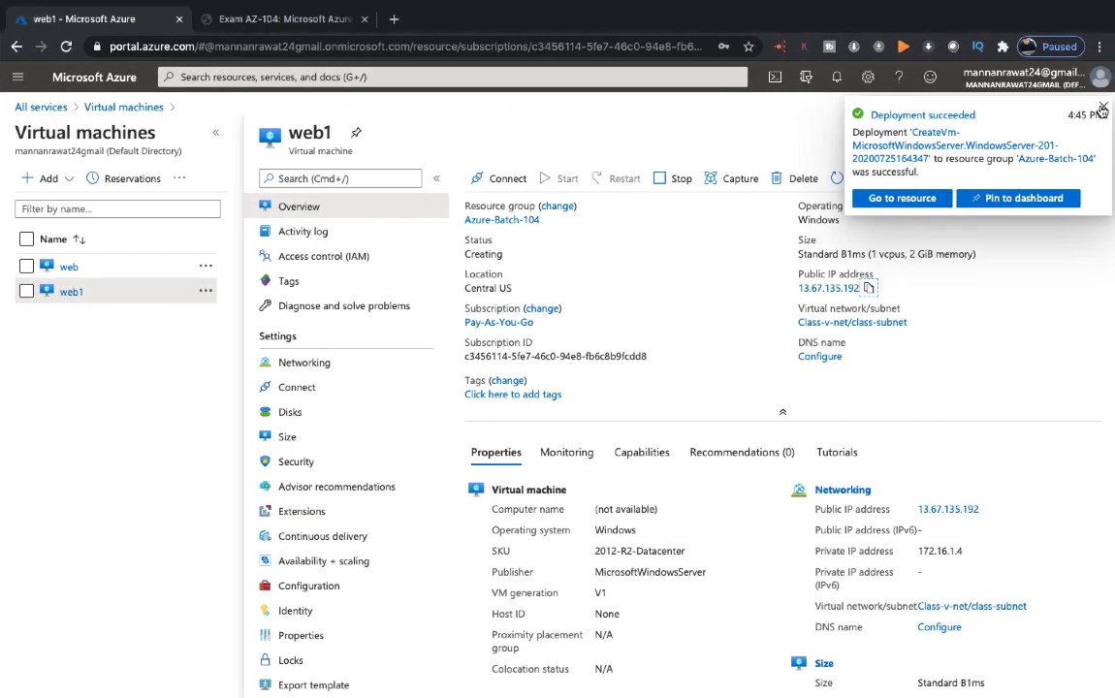
{"action": "key", "text": "ctrl+Left"}
{"action": "key", "text": "ctrl+Left"}
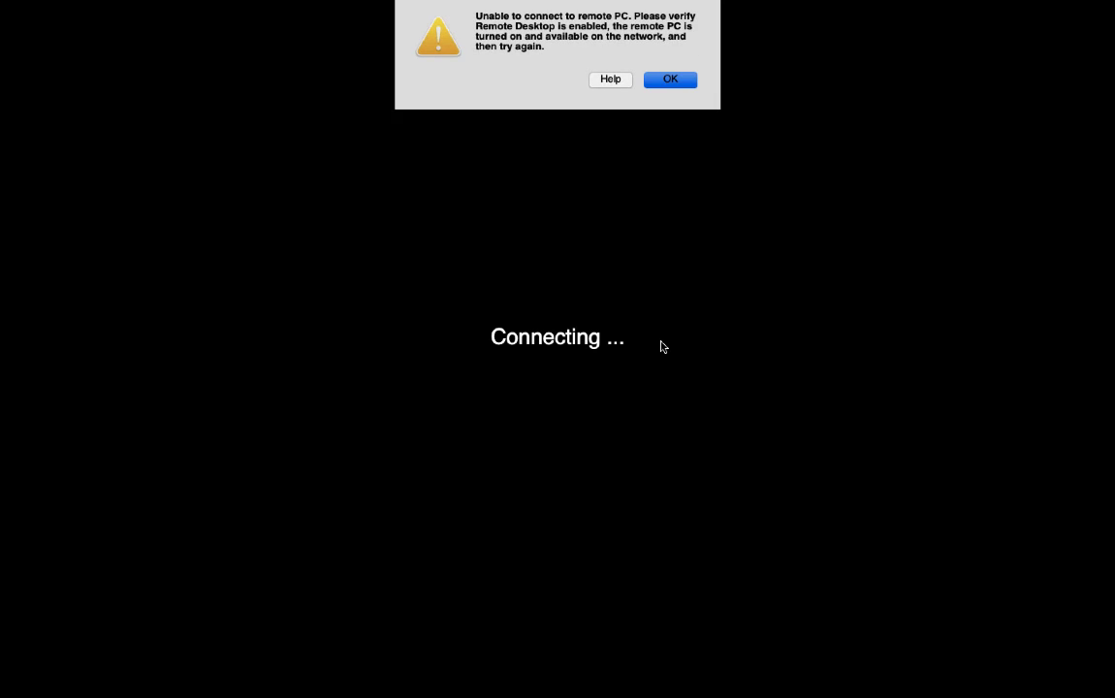
{"action": "left_click", "coordinate": [666, 80]}
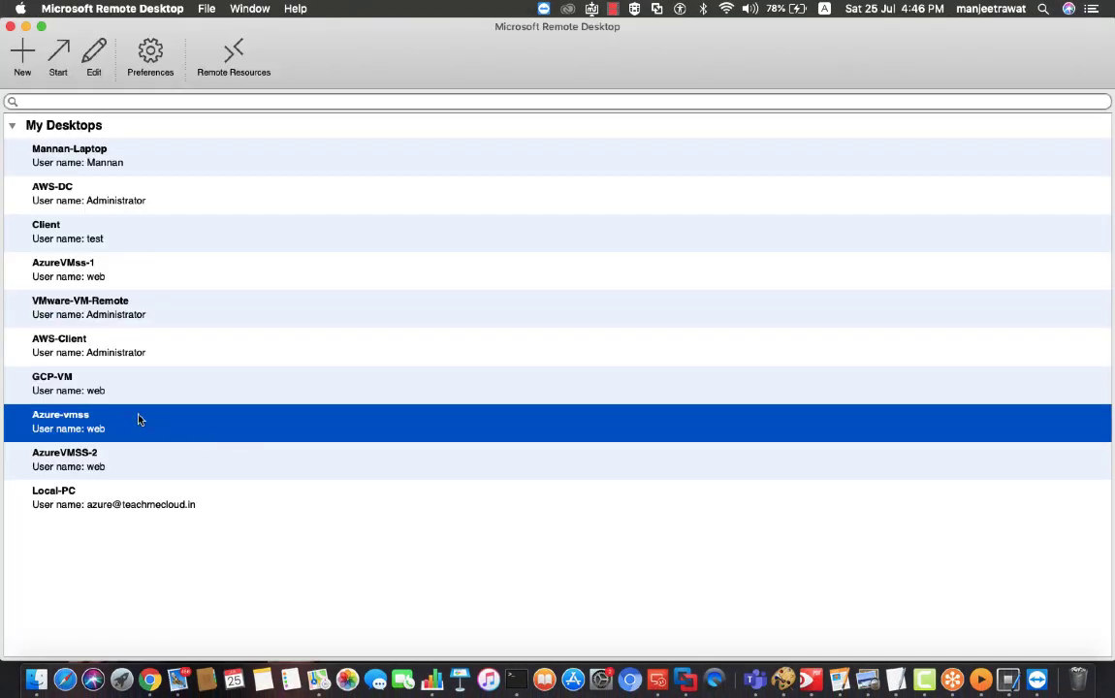
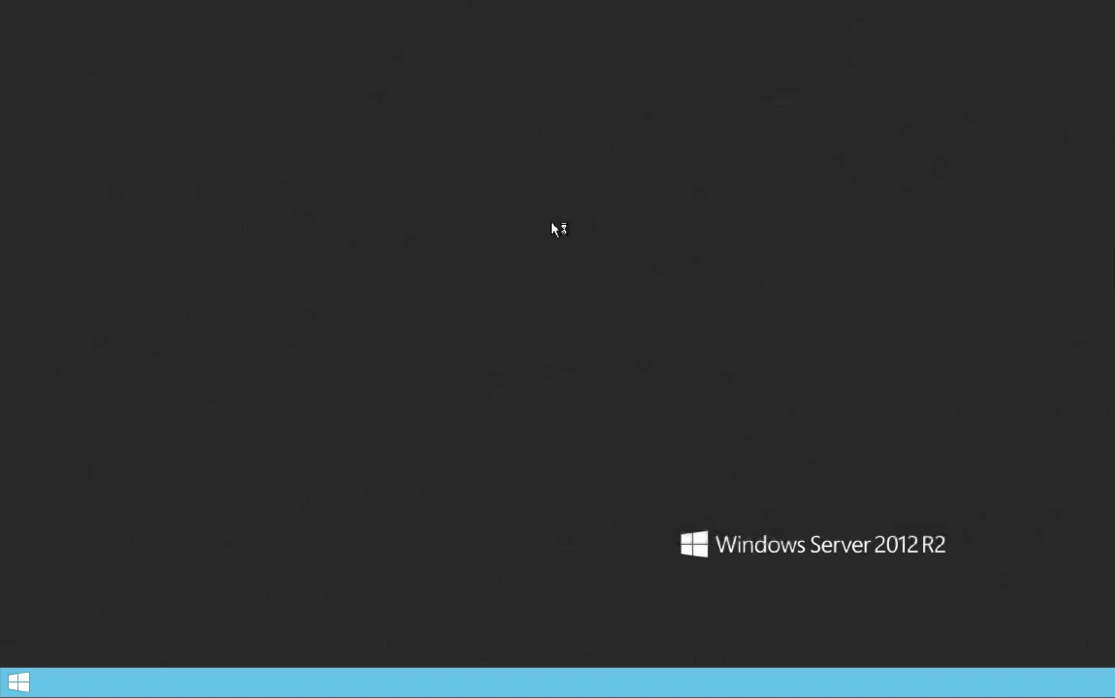
Open a command prompt and run ipconfig to show the server's IP configuration
{"action": "key", "text": "super+r"}
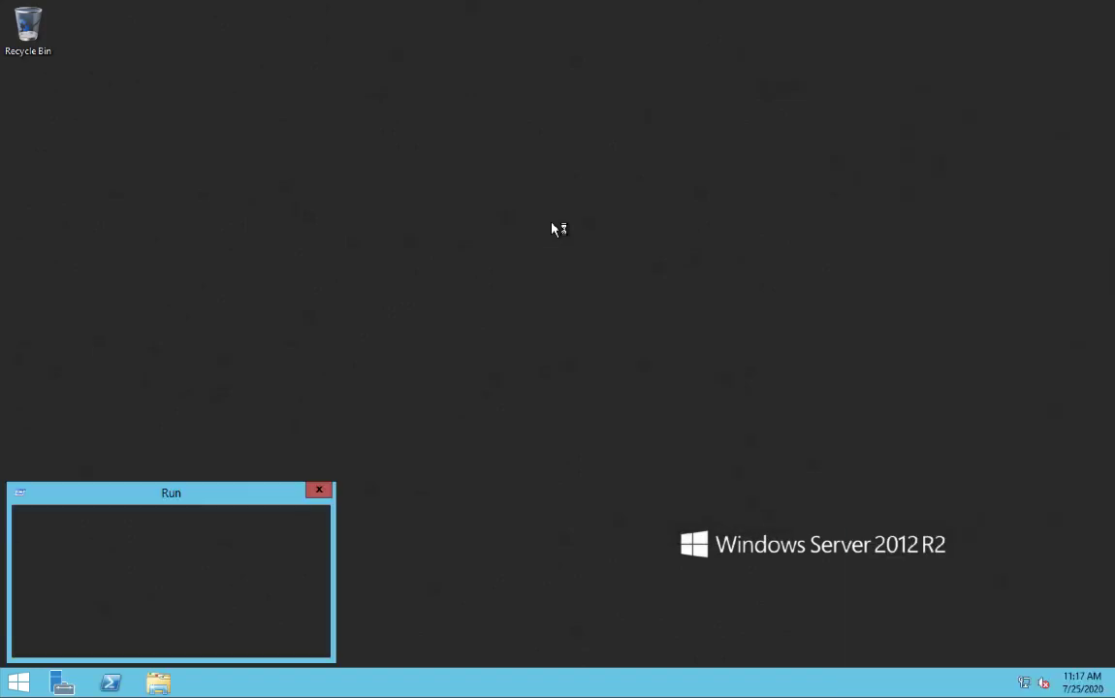
{"action": "type", "text": "cmd"}
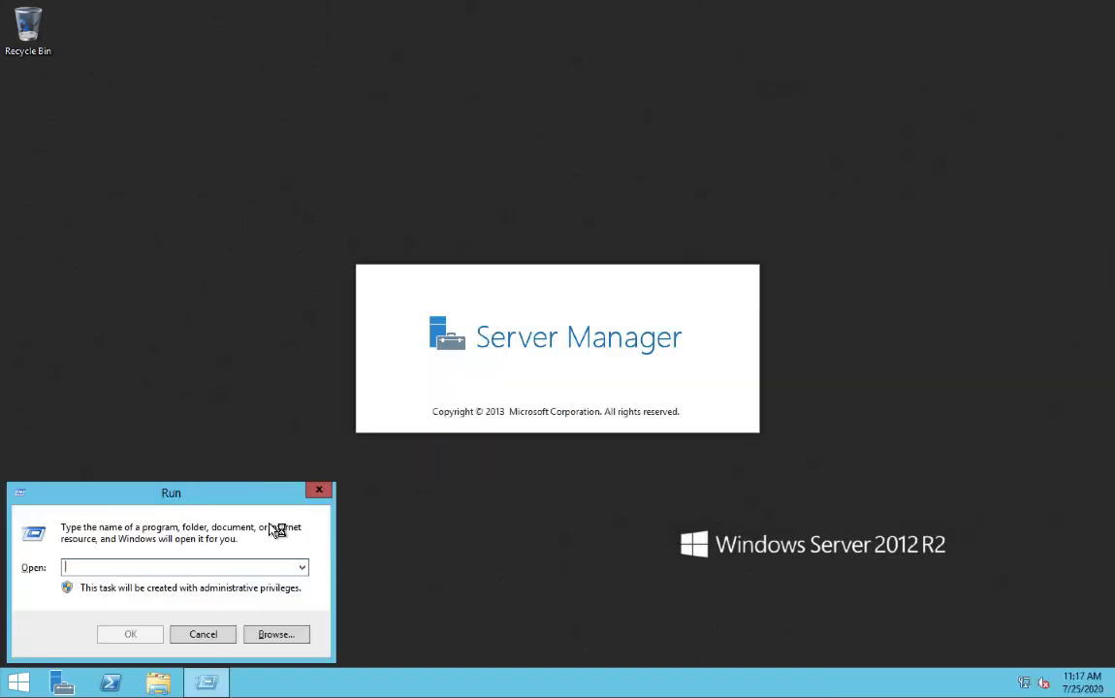
{"action": "key", "text": "Return"}
{"action": "type", "text": "ipconfig"}
{"action": "key", "text": "Return"}
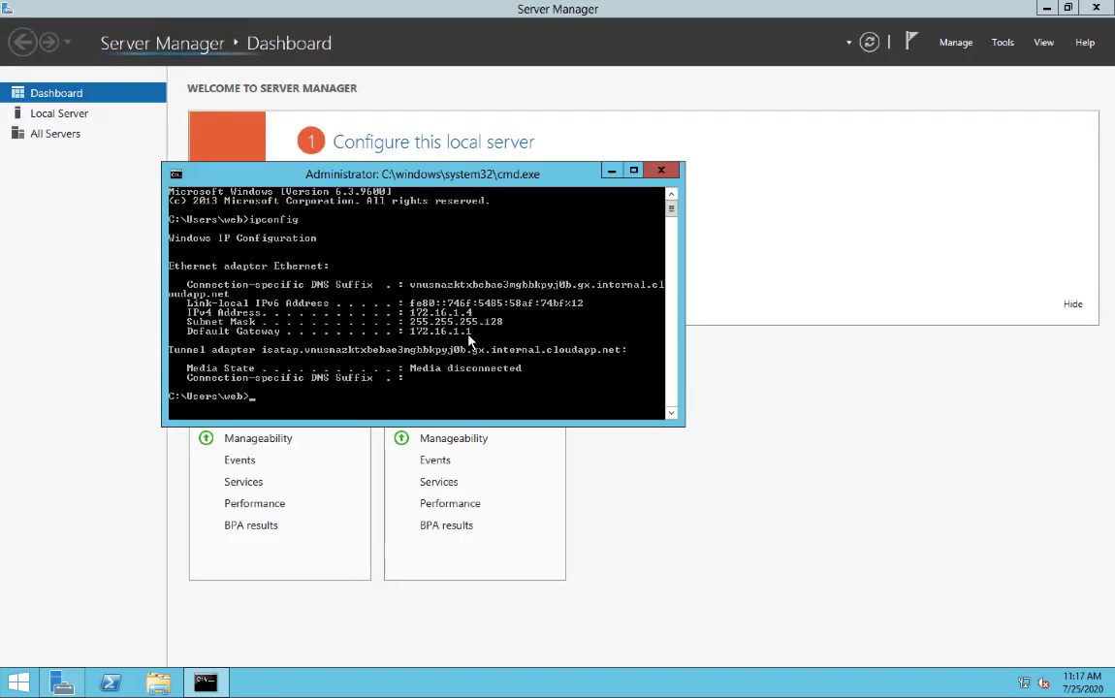
Start a continuous ping to 192.16.1.4 and ping 192.168.1.4; both time out
{"action": "left_click", "coordinate": [1047, 9]}
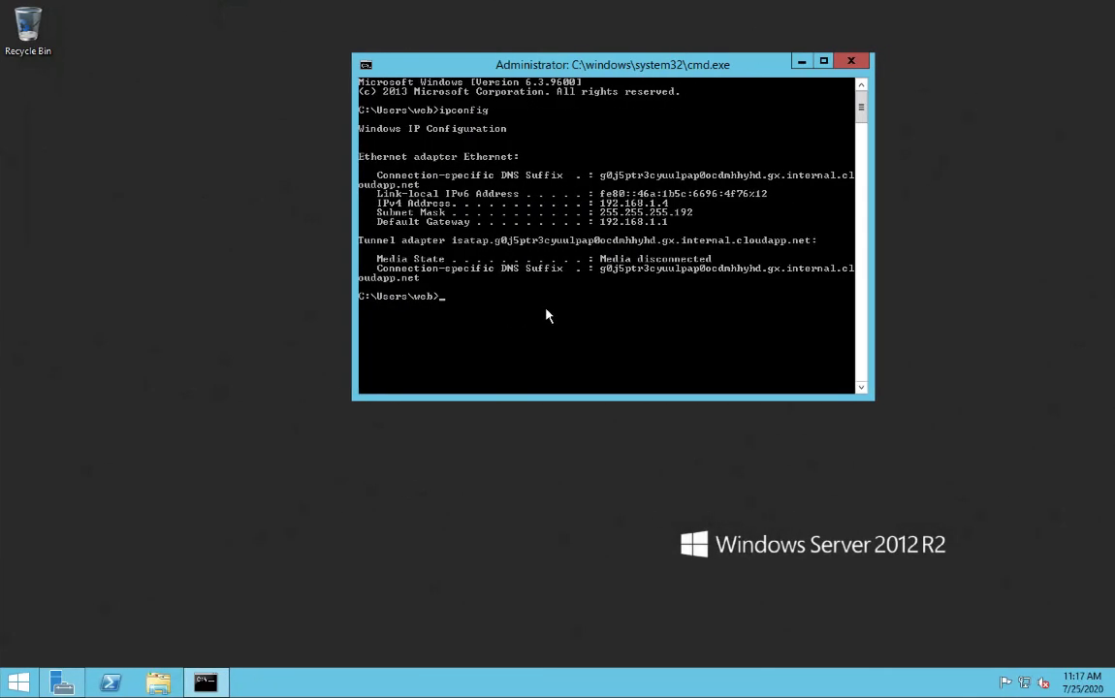
{"action": "type", "text": "ping"}
{"action": "type", "text": "192.16.1.4 -t"}
{"action": "key", "text": "Return"}
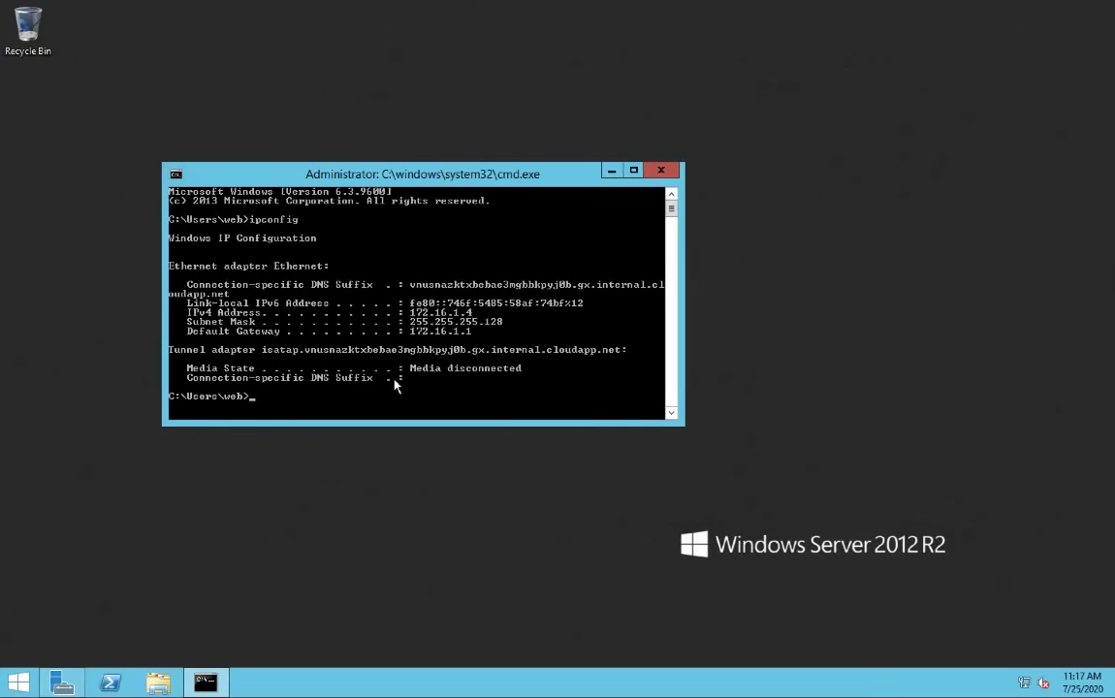
{"action": "type", "text": "ping 192.168.1.4 -t"}
{"action": "key", "text": "Return"}
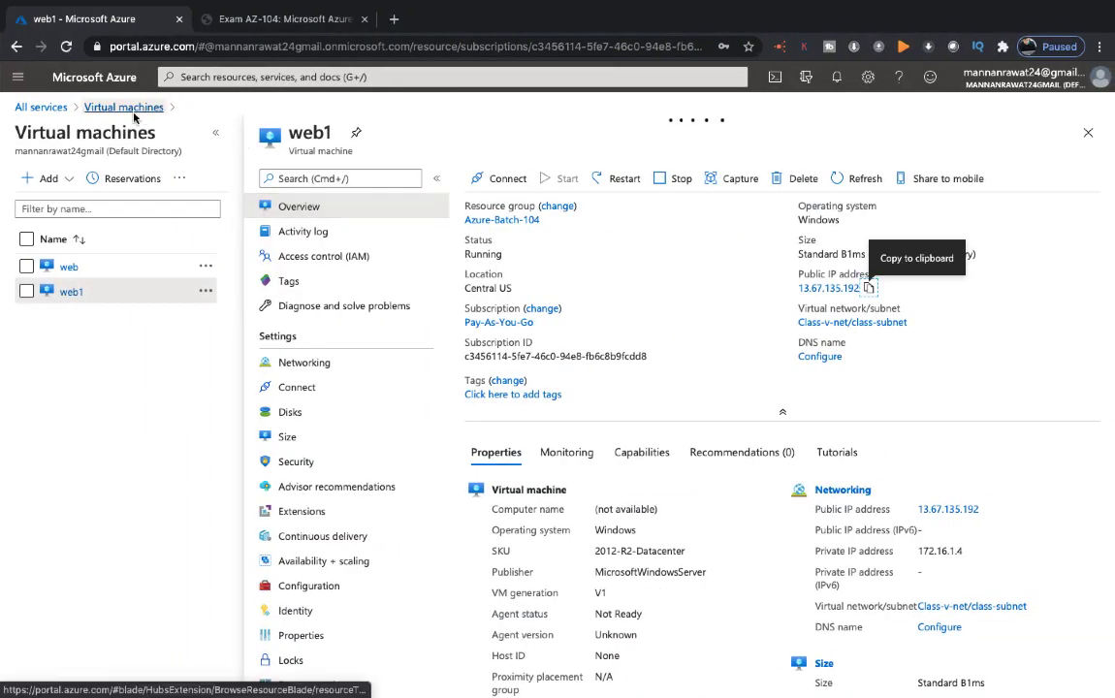
Go to Networking > Virtual networks > Training-v-net > Peerings and start adding a peering
{"action": "left_click", "coordinate": [55, 107]}
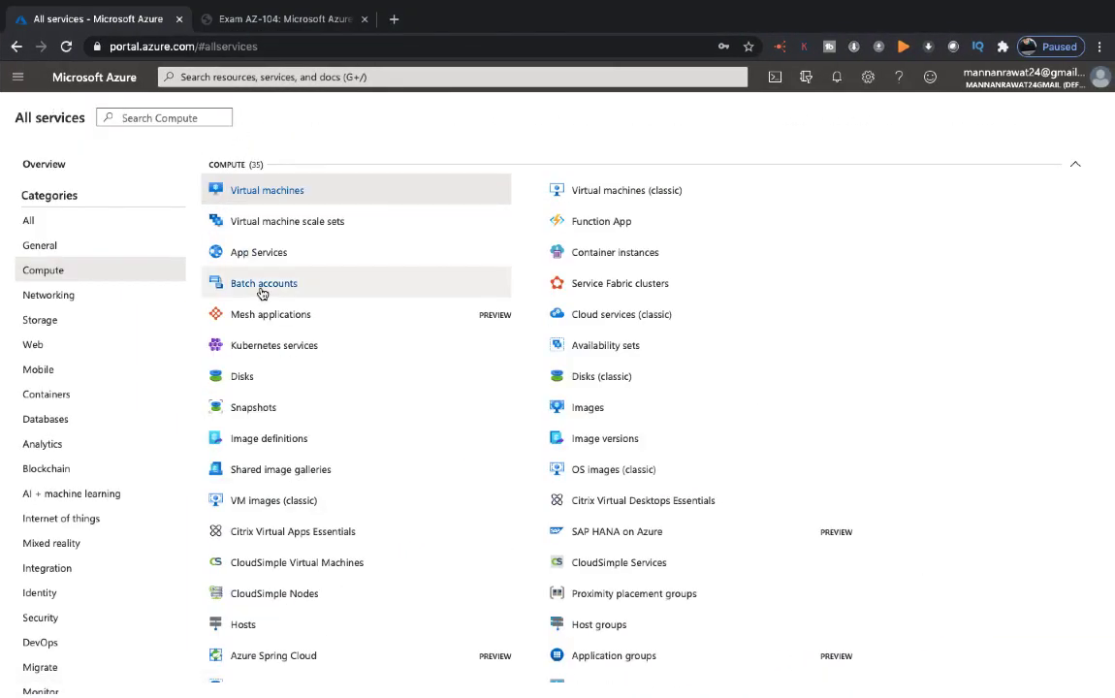
{"action": "left_click", "coordinate": [65, 294]}
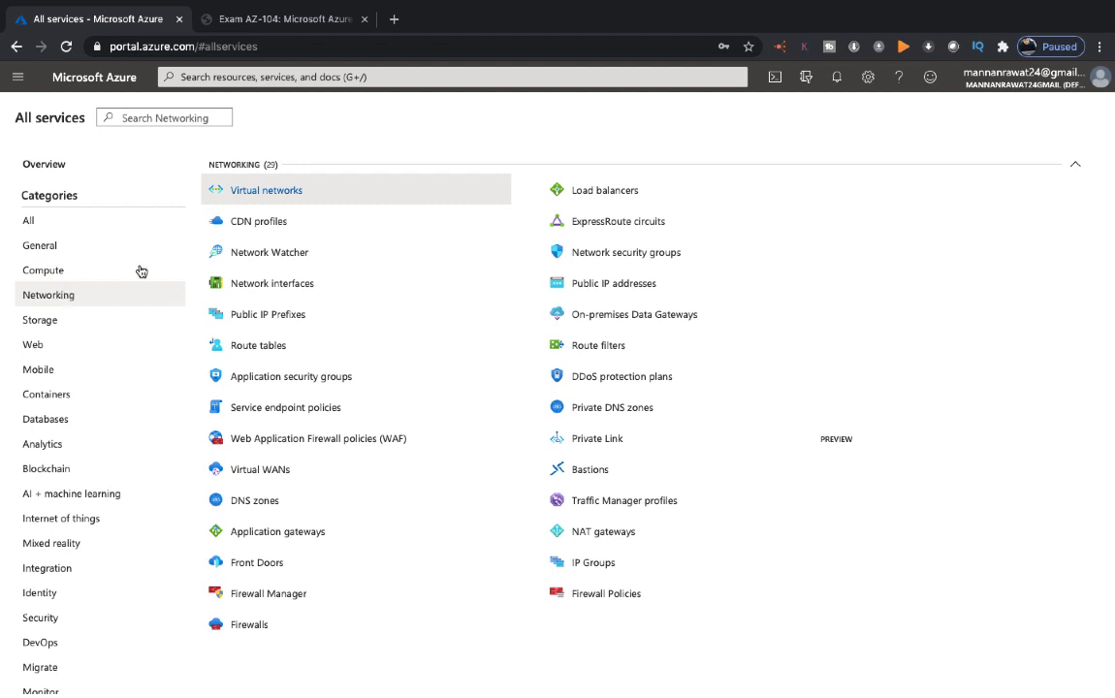
{"action": "left_click", "coordinate": [285, 199]}
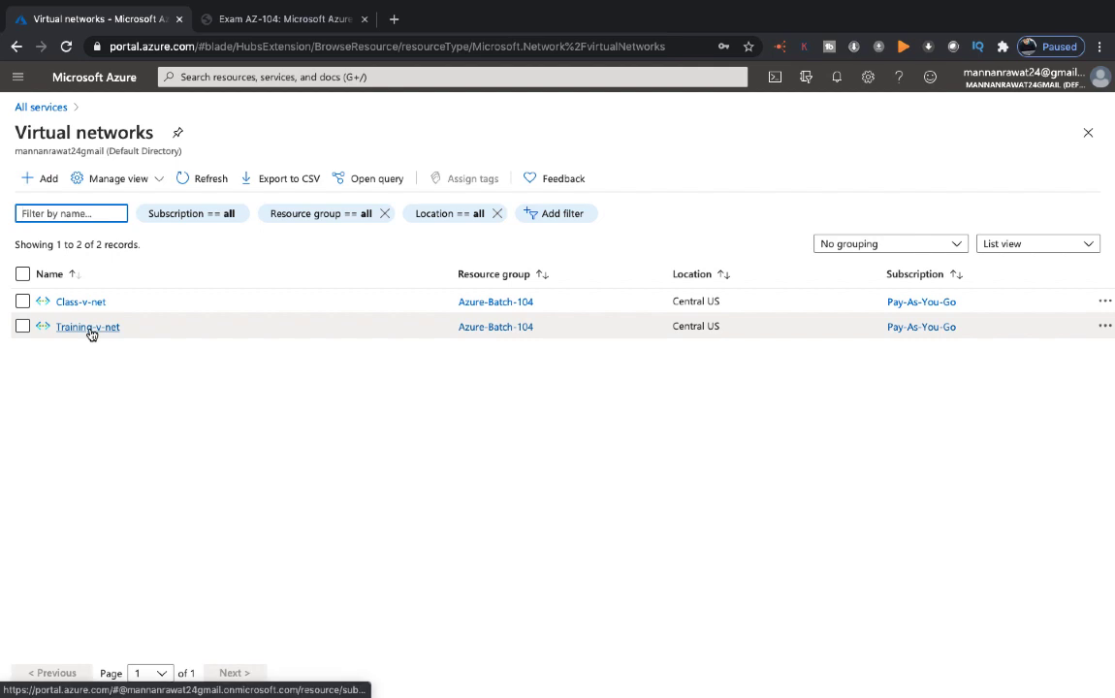
{"action": "left_click", "coordinate": [89, 328]}
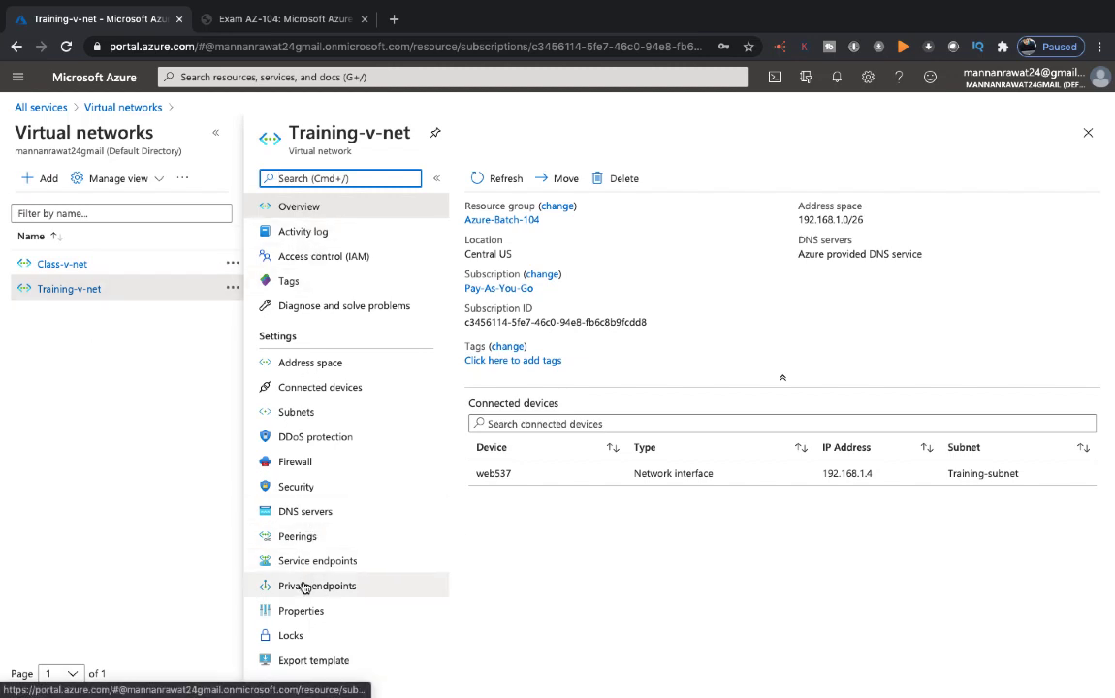
{"action": "scroll", "coordinate": [306, 523], "scroll_direction": "down", "scroll_amount": 1}
{"action": "left_click", "coordinate": [309, 517]}
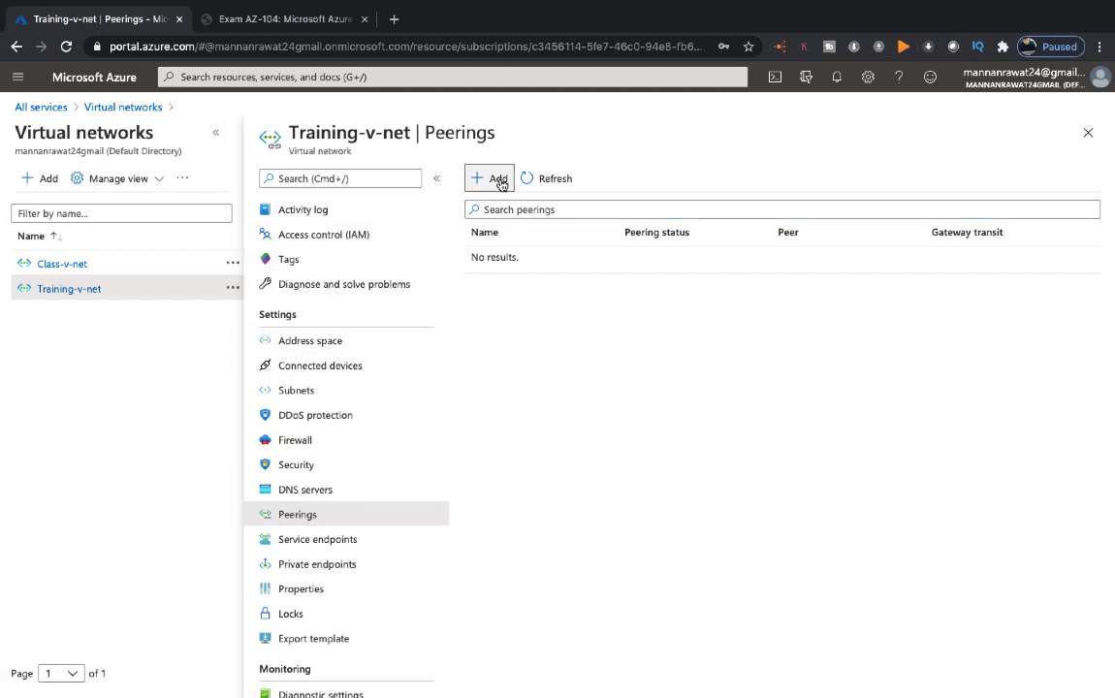
{"action": "left_click", "coordinate": [496, 179]}
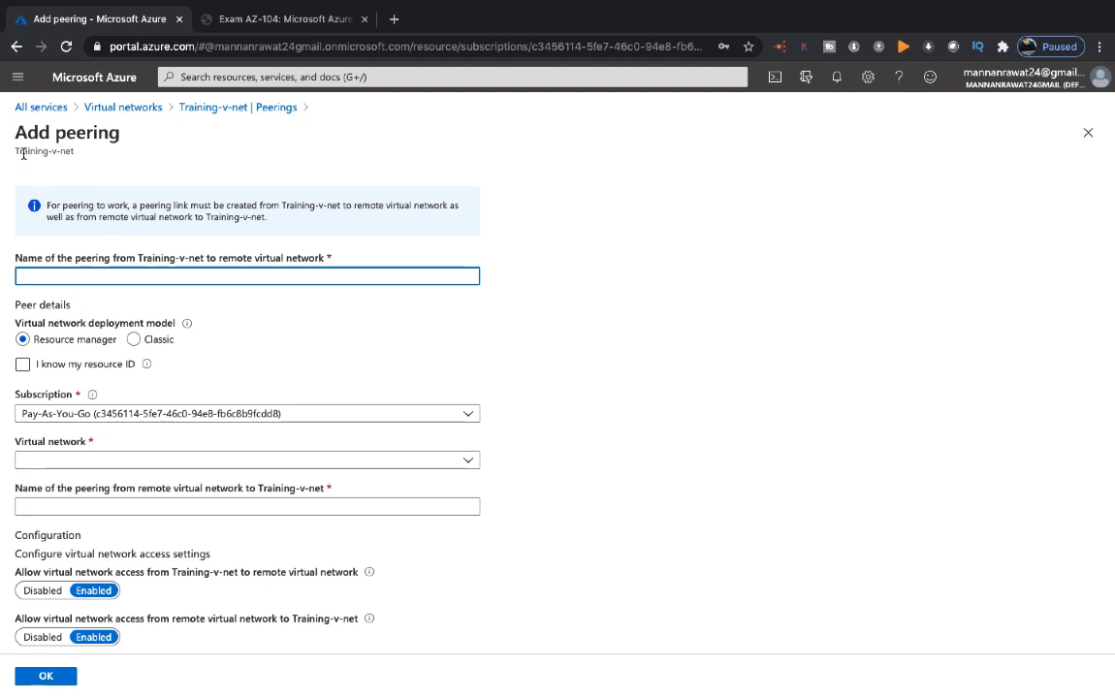
Name the peering 'test' and choose Class-v-net as the remote virtual network
{"action": "left_click", "coordinate": [74, 275]}
{"action": "type", "text": "test"}
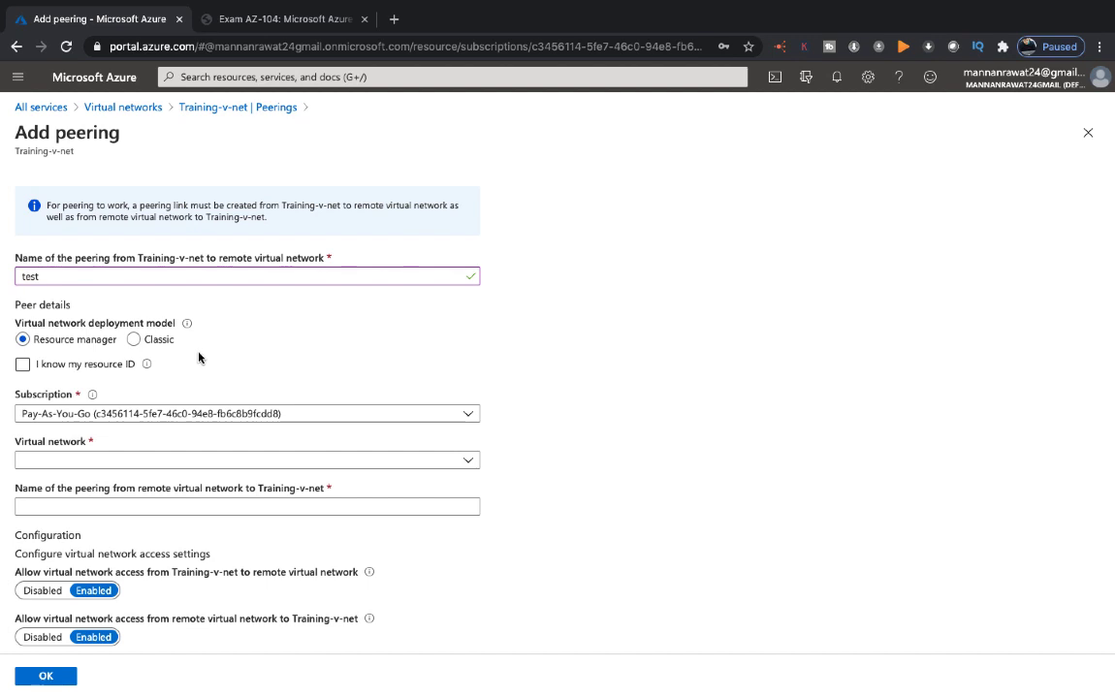
{"action": "left_click", "coordinate": [113, 373]}
{"action": "left_click", "coordinate": [87, 371]}
{"action": "left_click", "coordinate": [254, 469]}
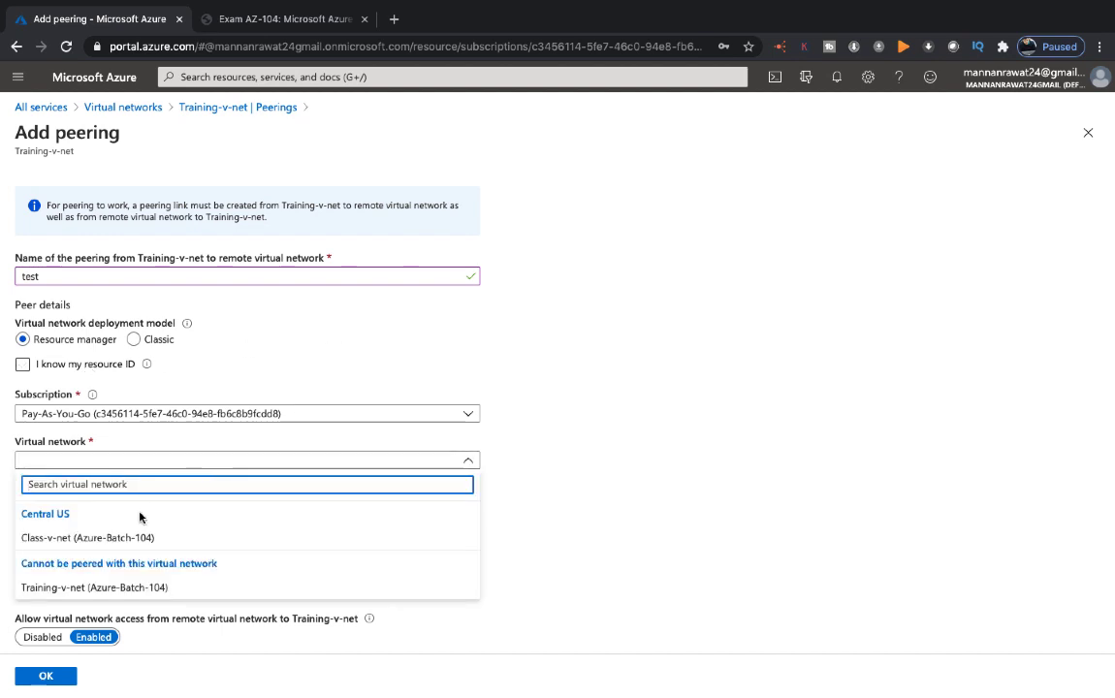
{"action": "left_click", "coordinate": [104, 537]}
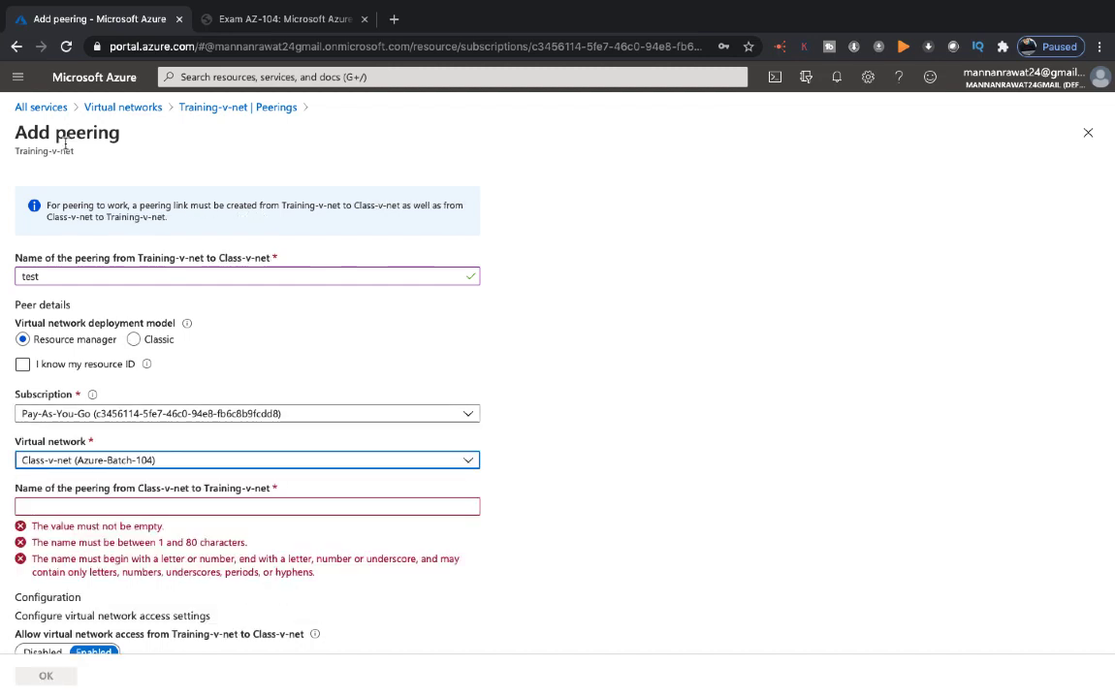
Enter 'test2' as the reverse peering name, create both peerings and refresh the list
{"action": "left_click", "coordinate": [87, 506]}
{"action": "type", "text": "test2"}
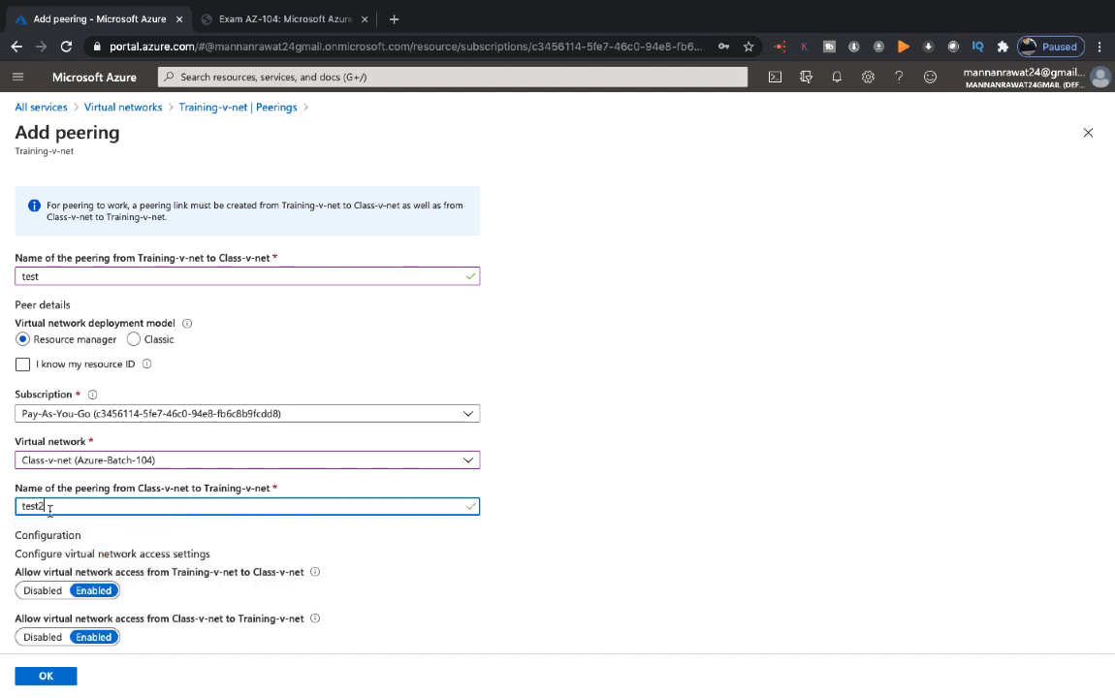
{"action": "scroll", "coordinate": [48, 485], "scroll_direction": "down", "scroll_amount": 1}
{"action": "scroll", "coordinate": [51, 527], "scroll_direction": "down", "scroll_amount": 2}
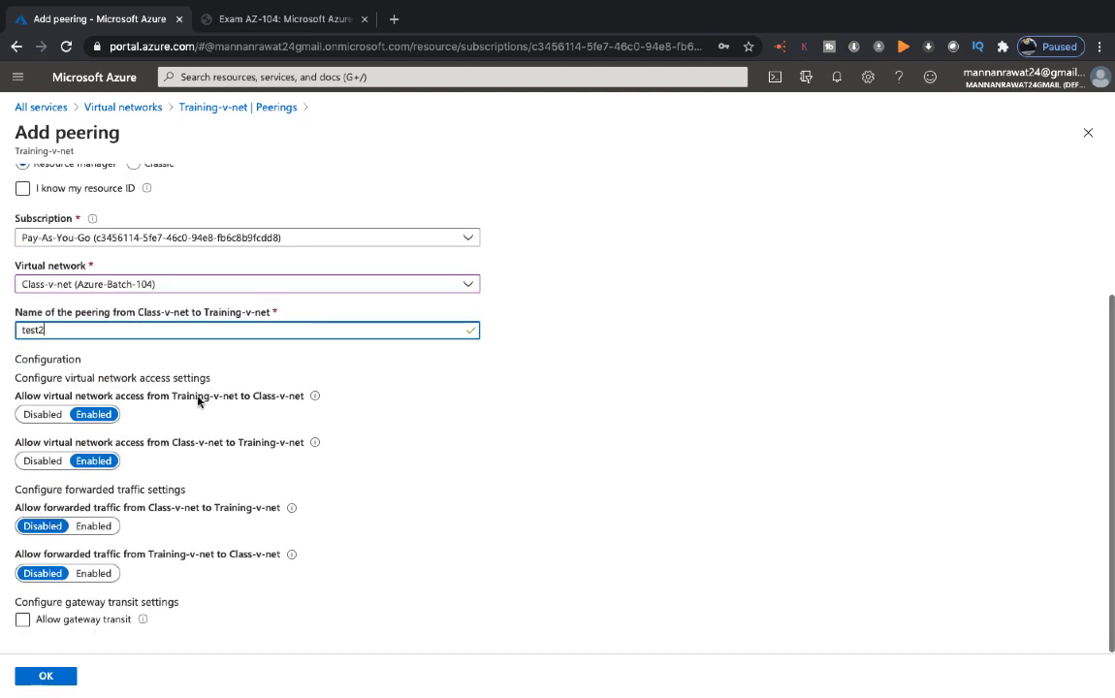
{"action": "left_click", "coordinate": [55, 678]}
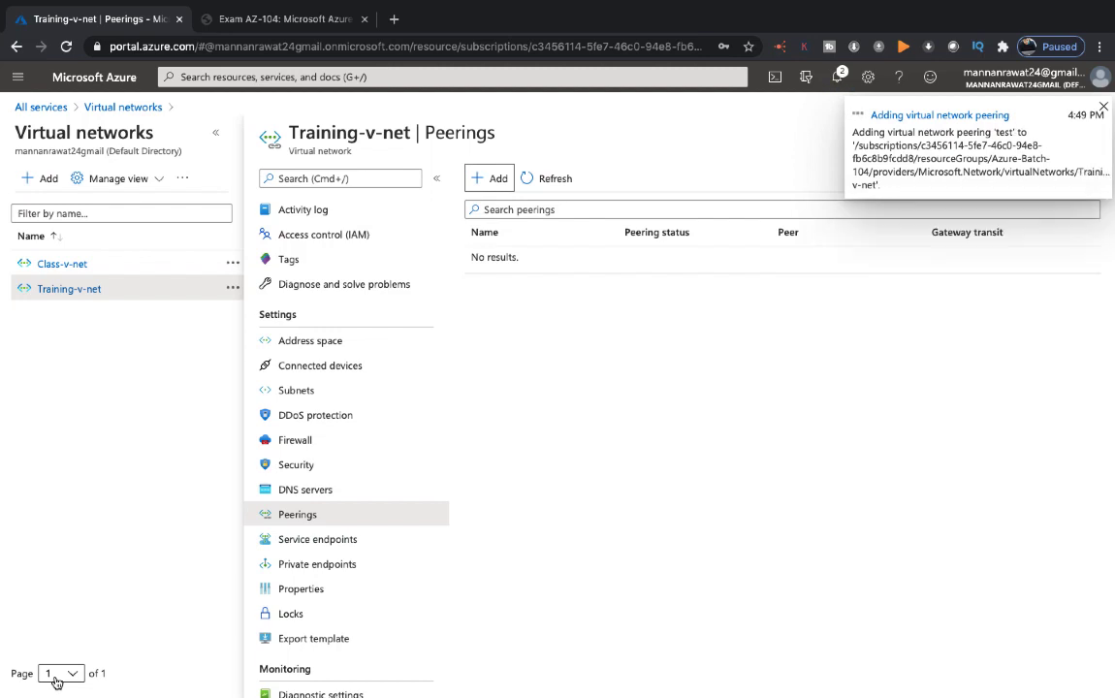
{"action": "left_click", "coordinate": [555, 178]}
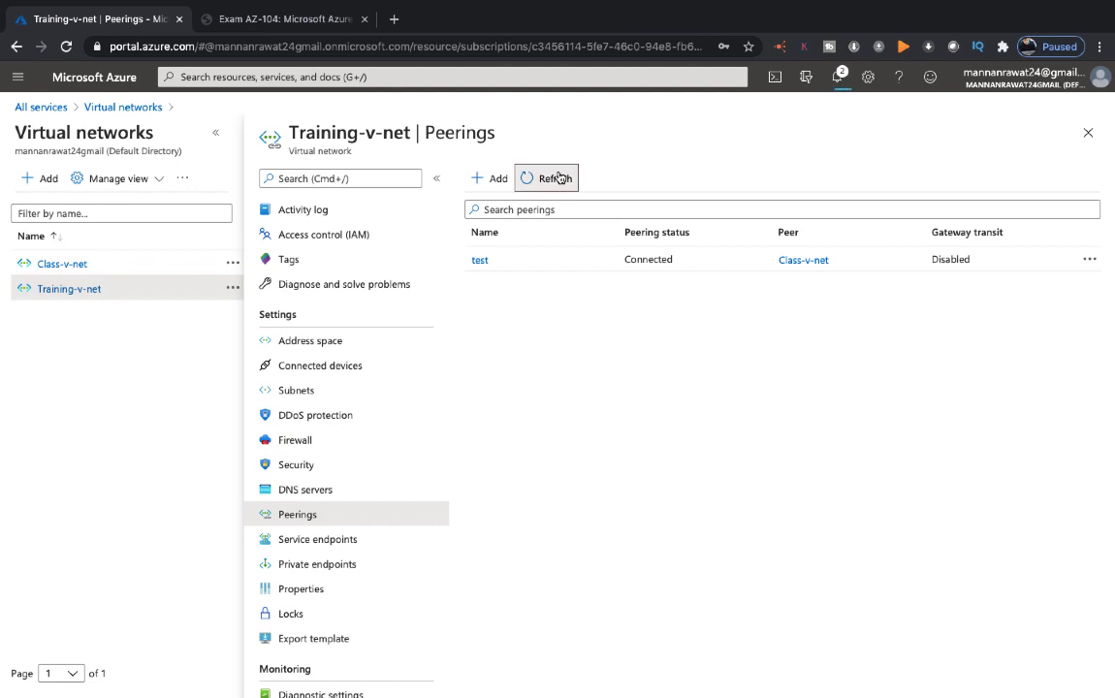
Check the peering notifications and close the Notifications pane
{"action": "left_click", "coordinate": [837, 76]}
{"action": "left_click", "coordinate": [1088, 111]}
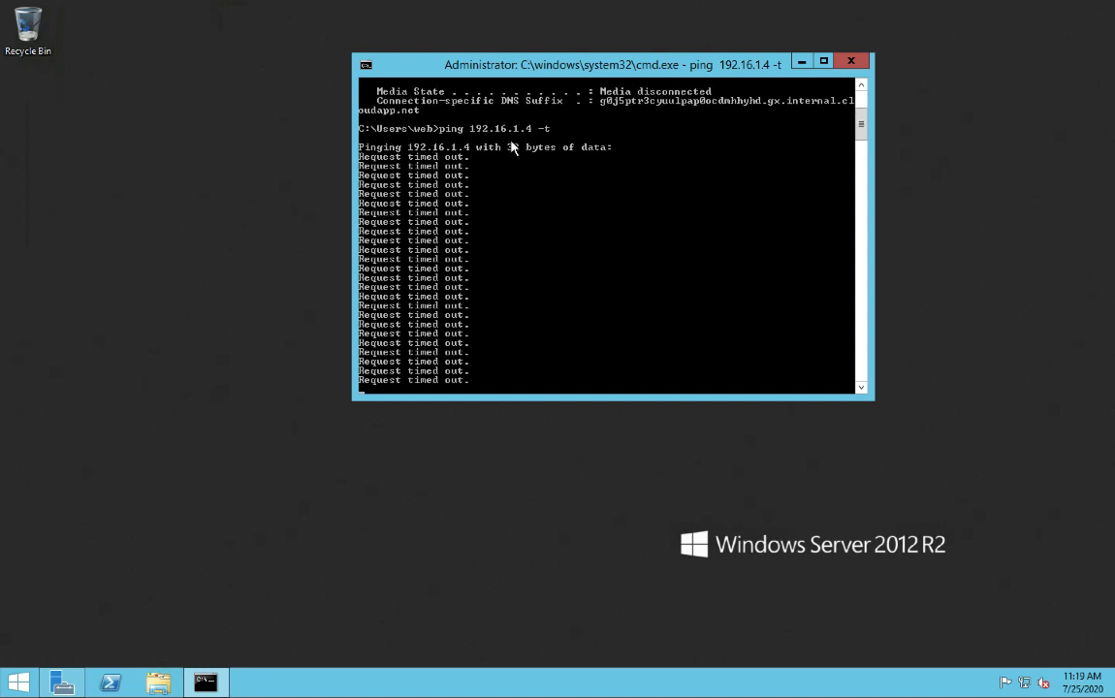
Stop the continuous ping and rerun ping 192.168.1.4, now getting 4 replies with 0% loss
{"action": "key", "text": "ctrl+c"}
{"action": "key", "text": "ctrl+z"}
{"action": "key", "text": "BackSpace"}
{"action": "type", "text": "ping"}
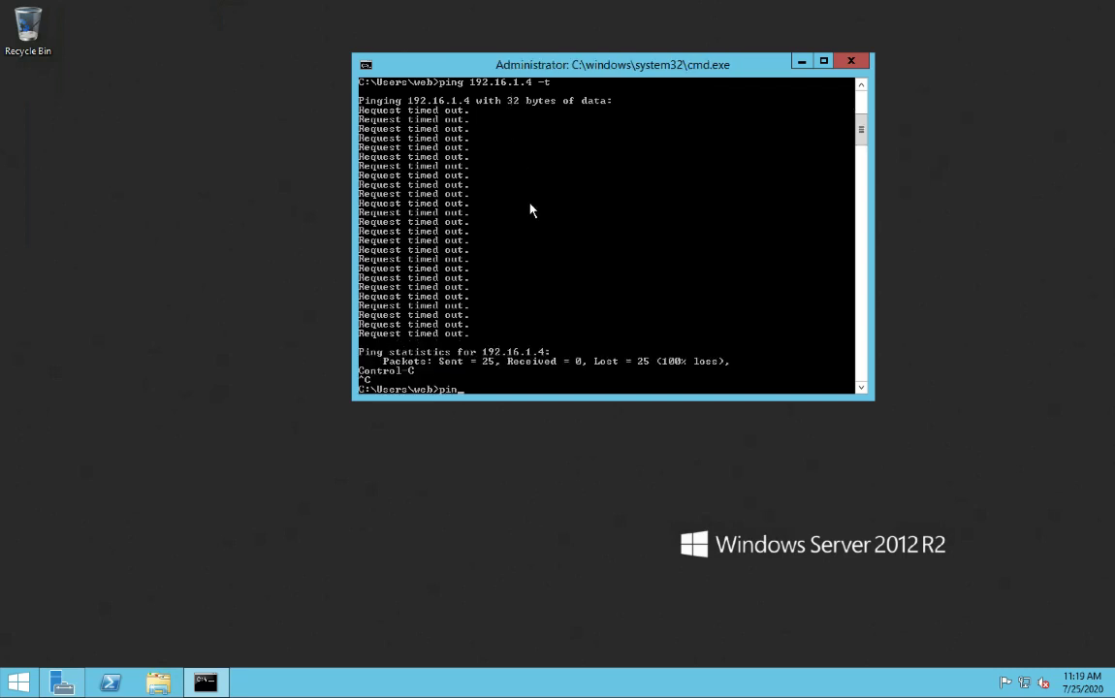
{"action": "type", "text": " 192.168"}
{"action": "type", "text": ".1.4"}
{"action": "key", "text": "Return"}
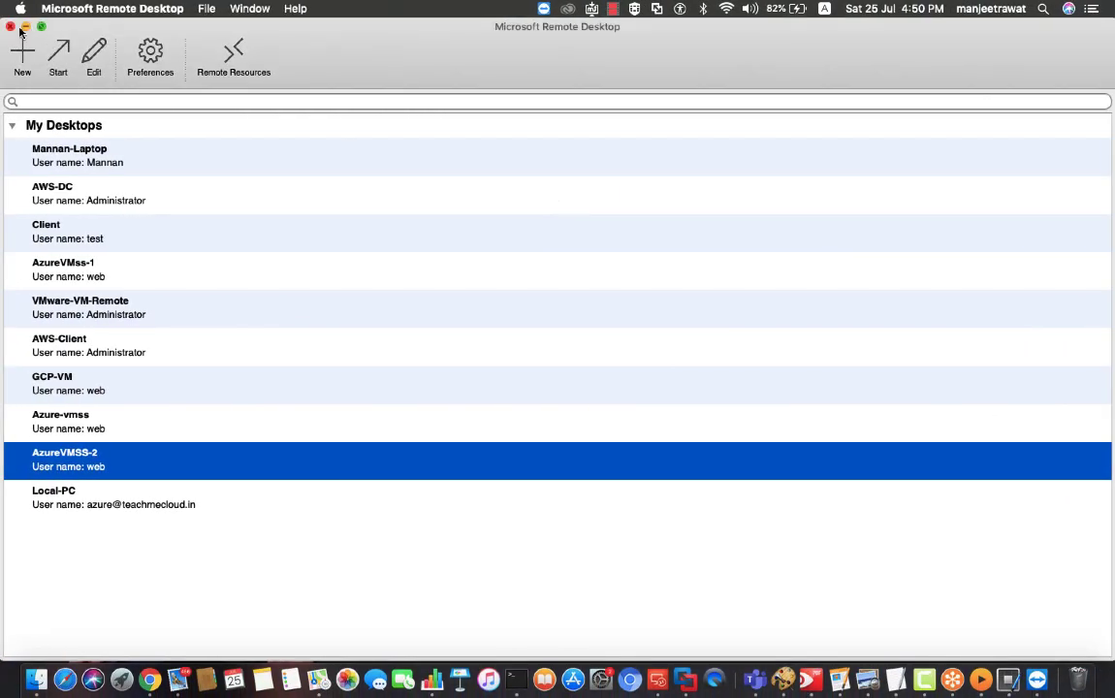
Minimise the Microsoft Remote Desktop window to reveal the Mac desktop
{"action": "left_click", "coordinate": [26, 27]}
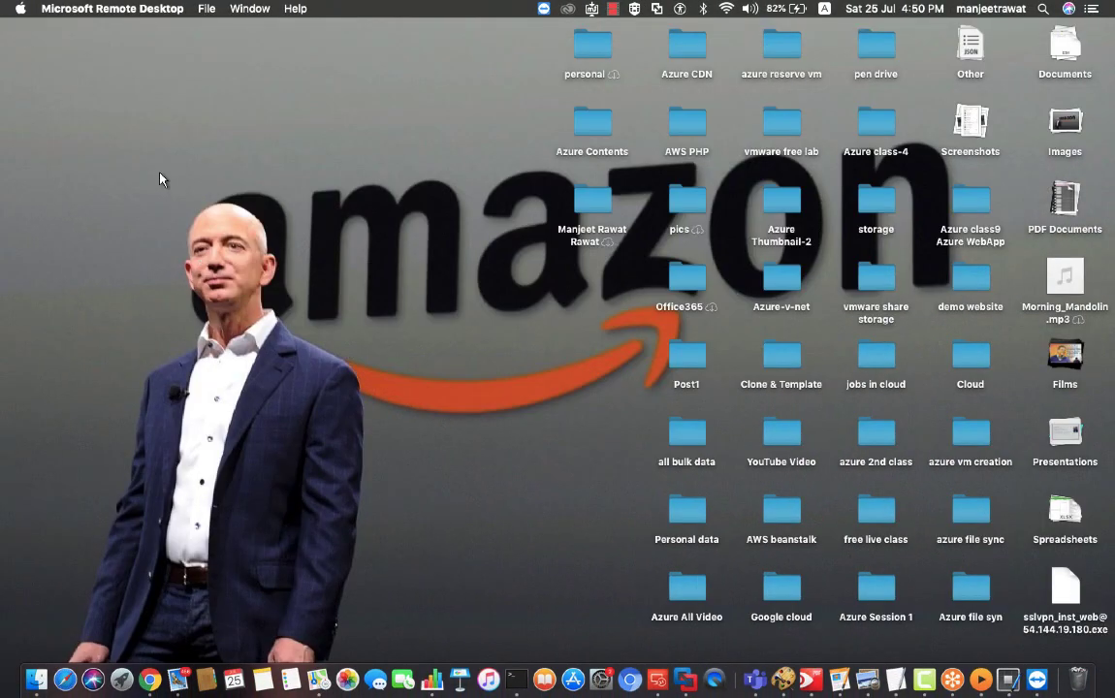